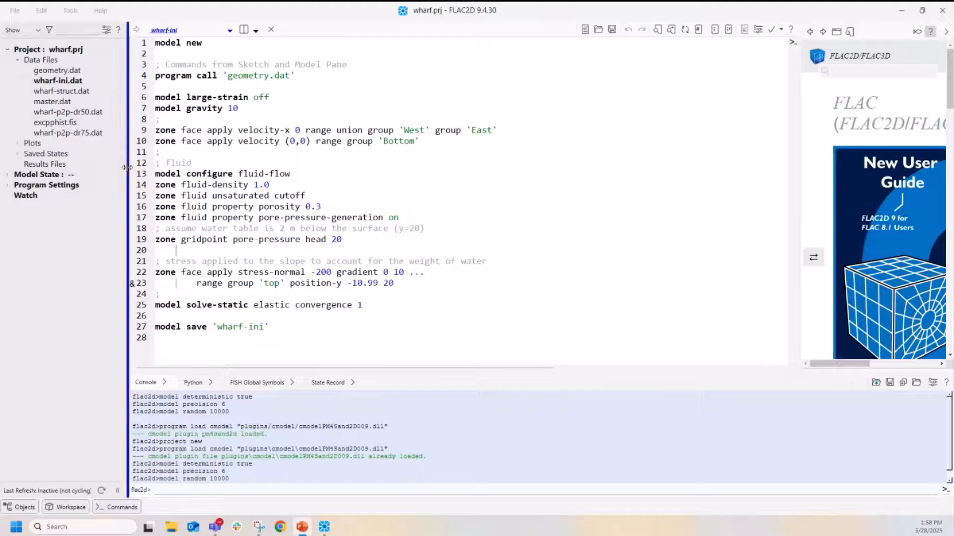
# Step: Widen the project tree pane and enlarge its text for readability
pyautogui.moveTo(127, 167); pyautogui.dragTo(206, 185)
pyautogui.scroll(4, 102, 196)
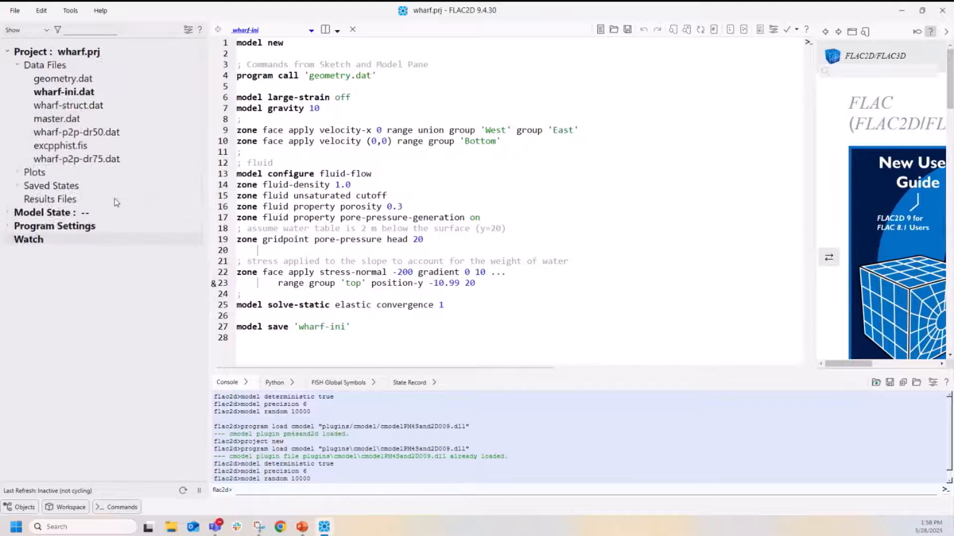
pyautogui.scroll(1, 116, 202)
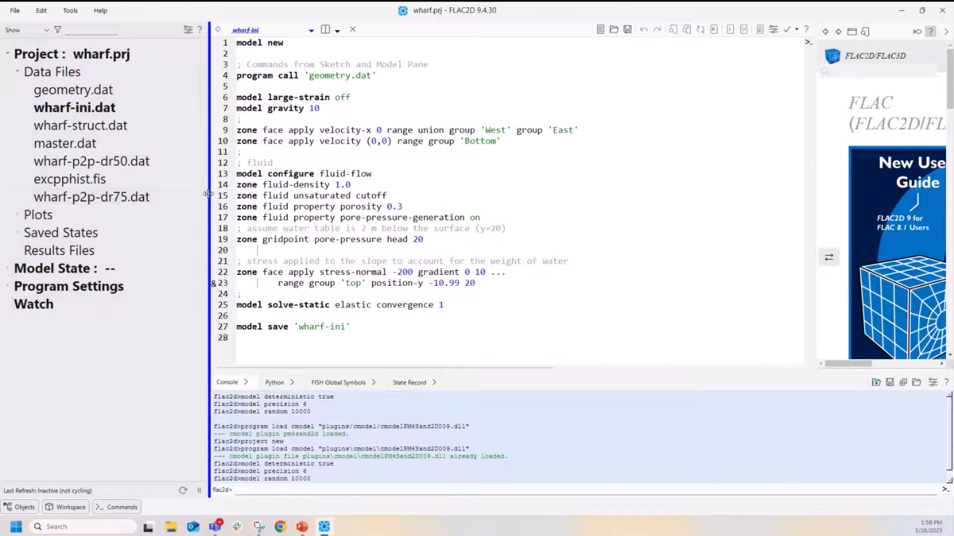
pyautogui.moveTo(208, 194); pyautogui.dragTo(244, 194)
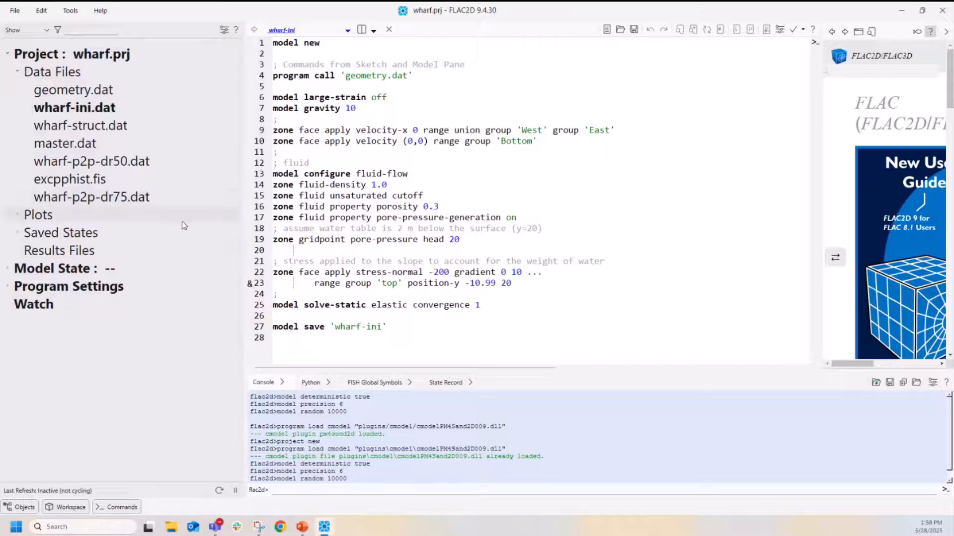
pyautogui.scroll(1, 182, 222)
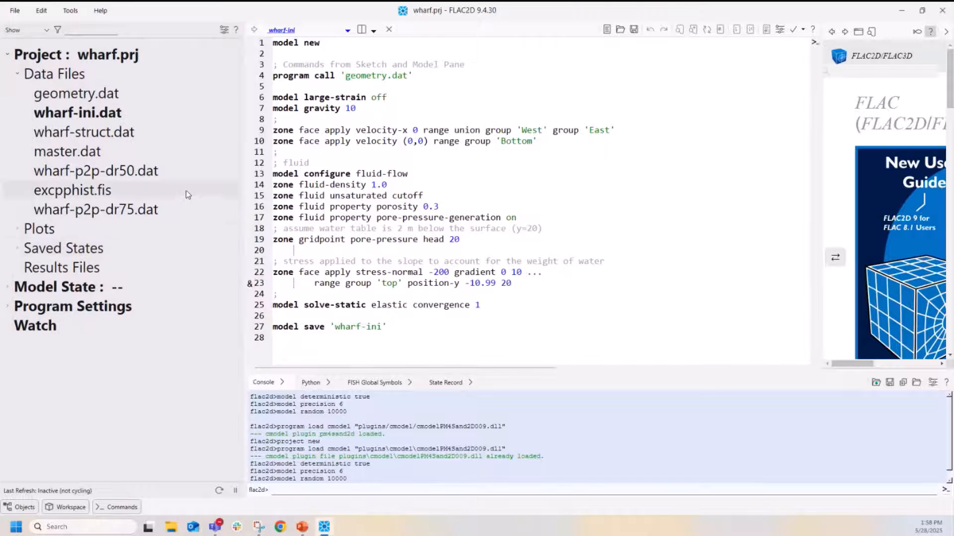
# Step: Look through the Data Files and Plots groups of the wharf.prj project tree by expanding and collapsing them
pyautogui.click(18, 75)
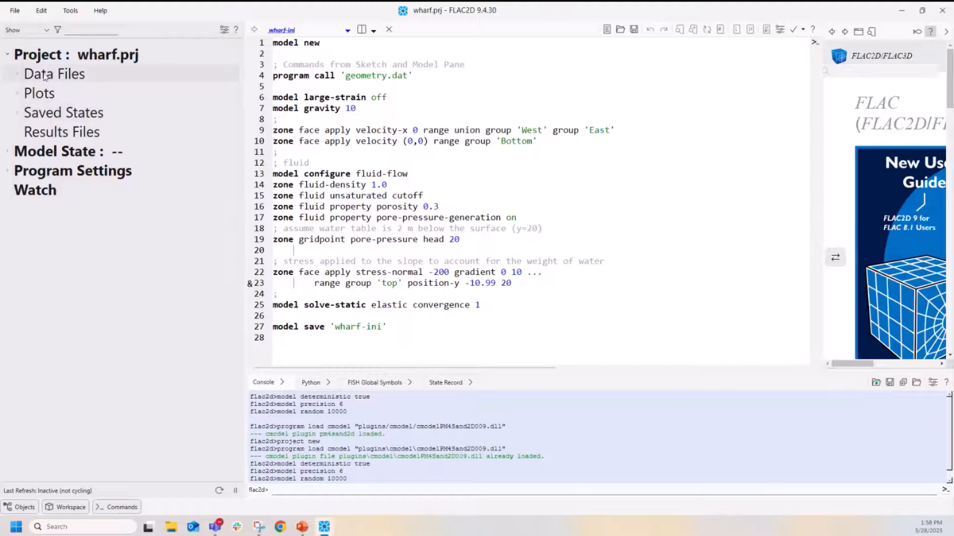
pyautogui.click(17, 78)
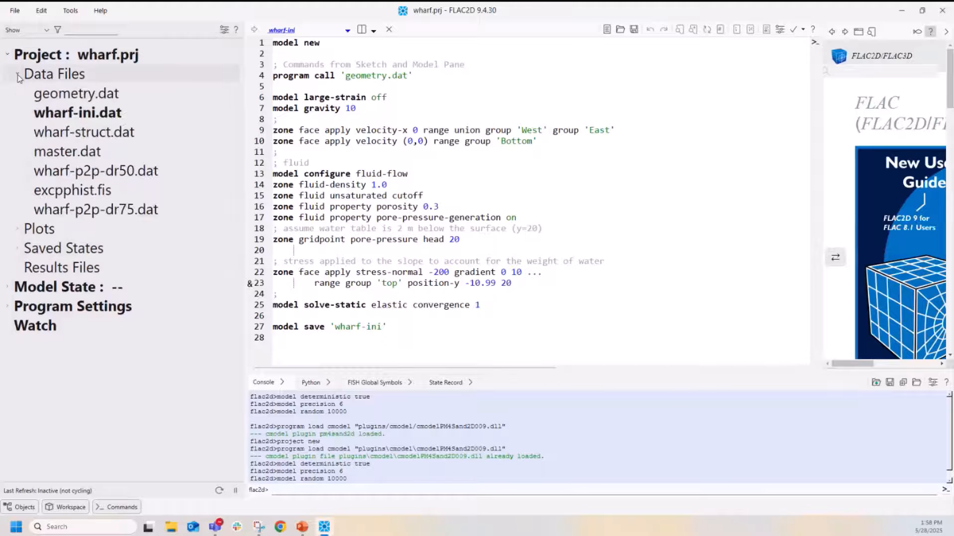
pyautogui.click(17, 228)
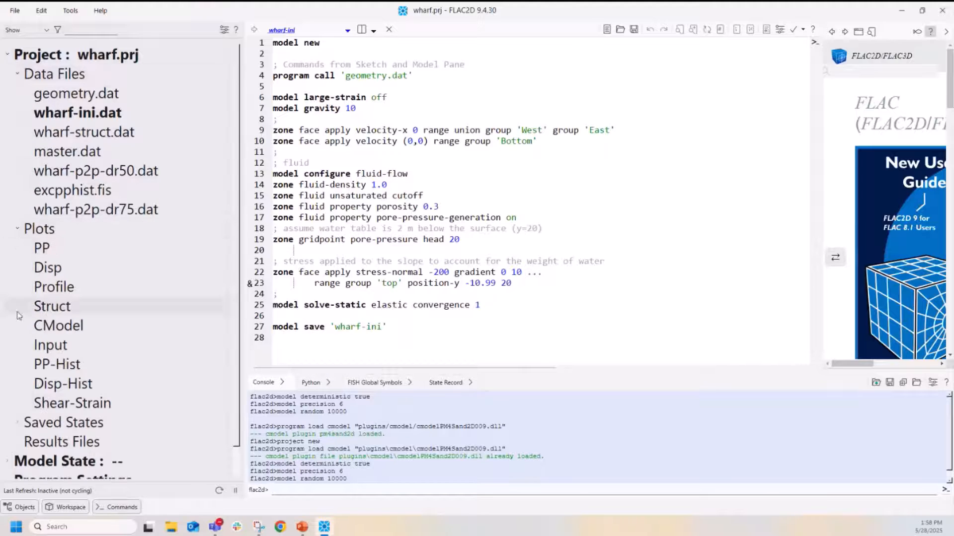
pyautogui.click(17, 424)
pyautogui.click(18, 424)
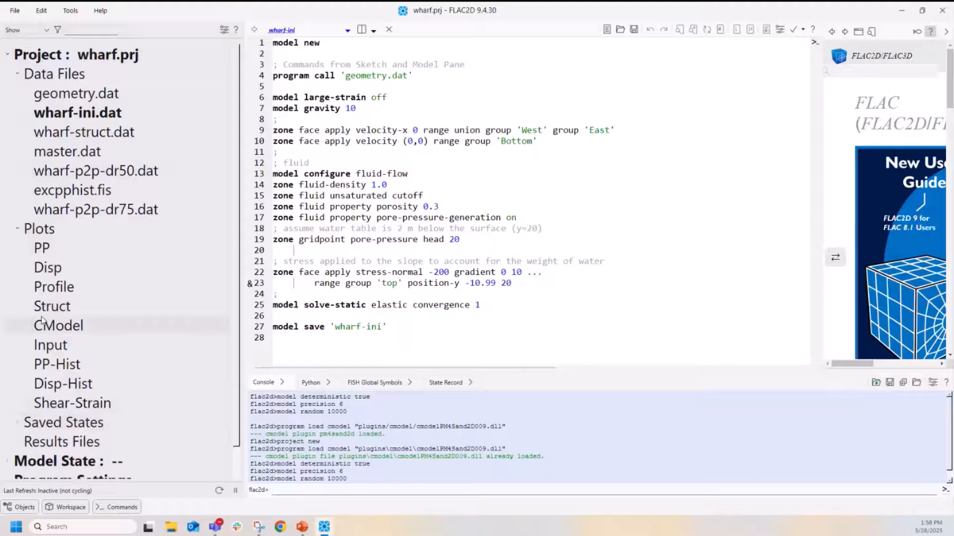
pyautogui.click(18, 229)
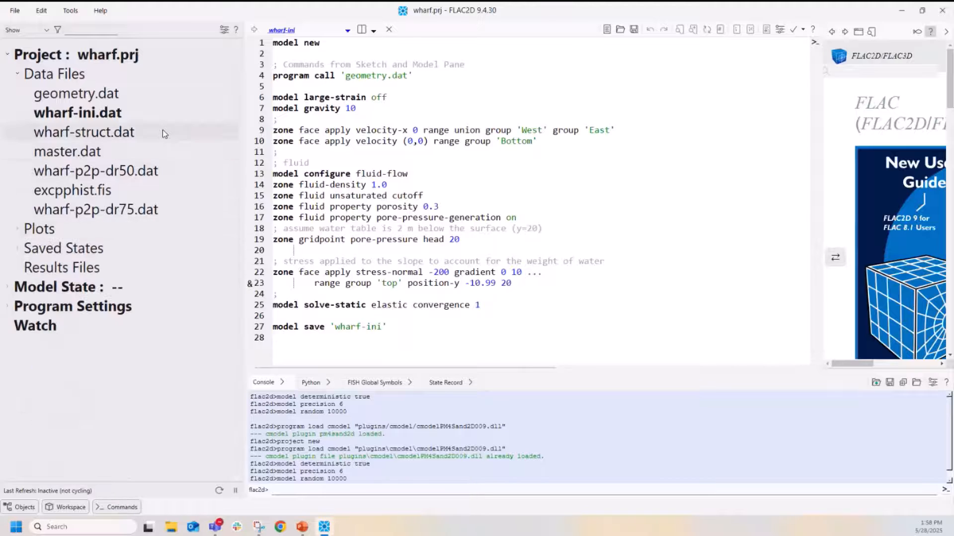
# Step: Open the wharf-struct.dat data file and the PP plot from the project tree
pyautogui.doubleClick(85, 133)
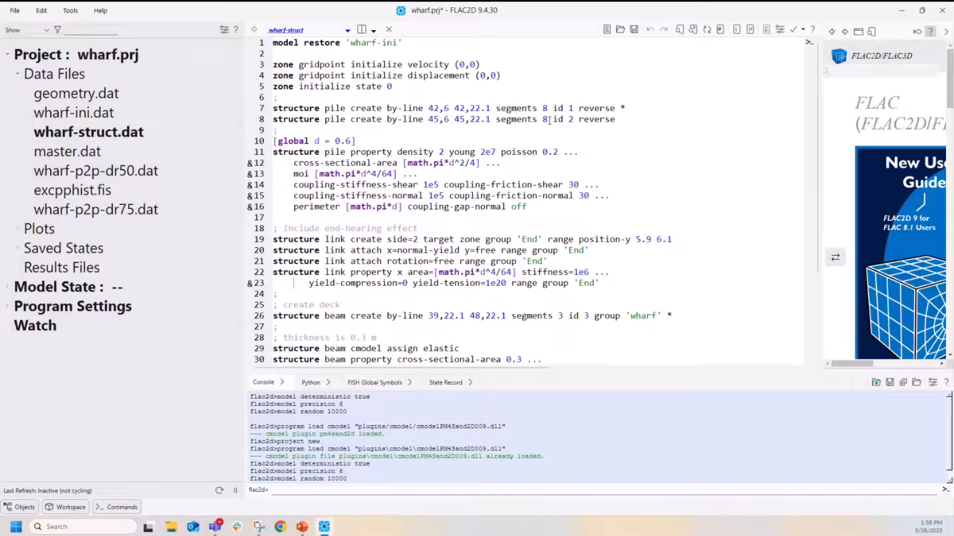
pyautogui.click(18, 232)
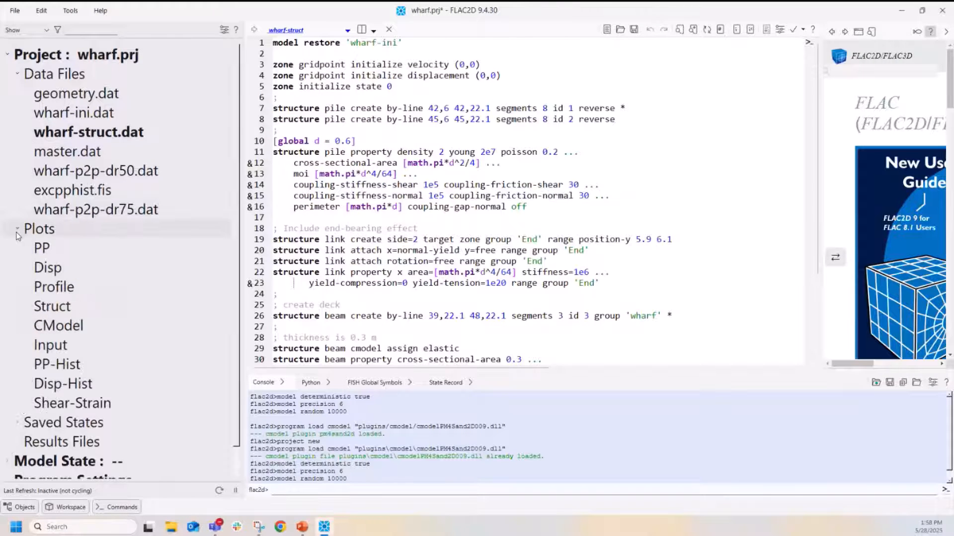
pyautogui.doubleClick(49, 249)
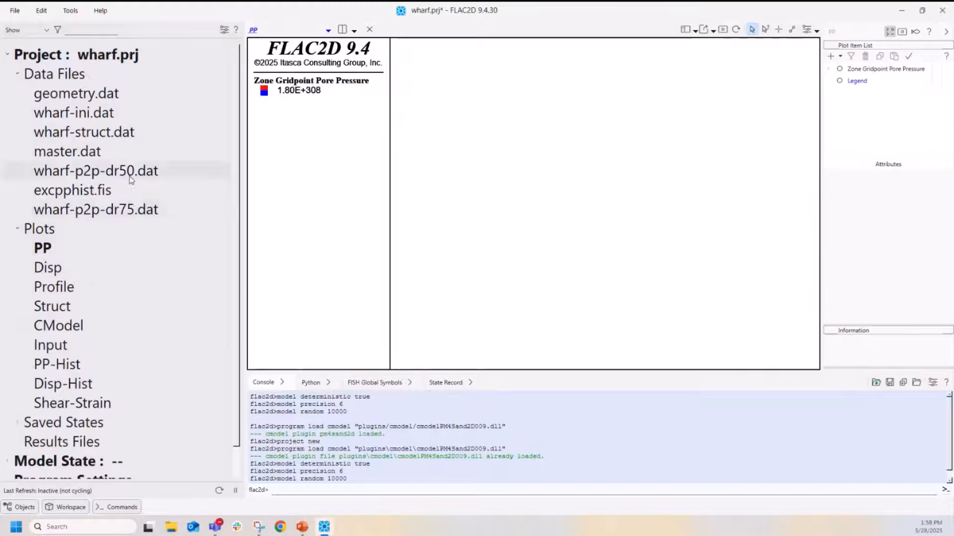
# Step: Restore the wharf_dr50.sav model from the project's saved states
pyautogui.scroll(-1, 130, 180)
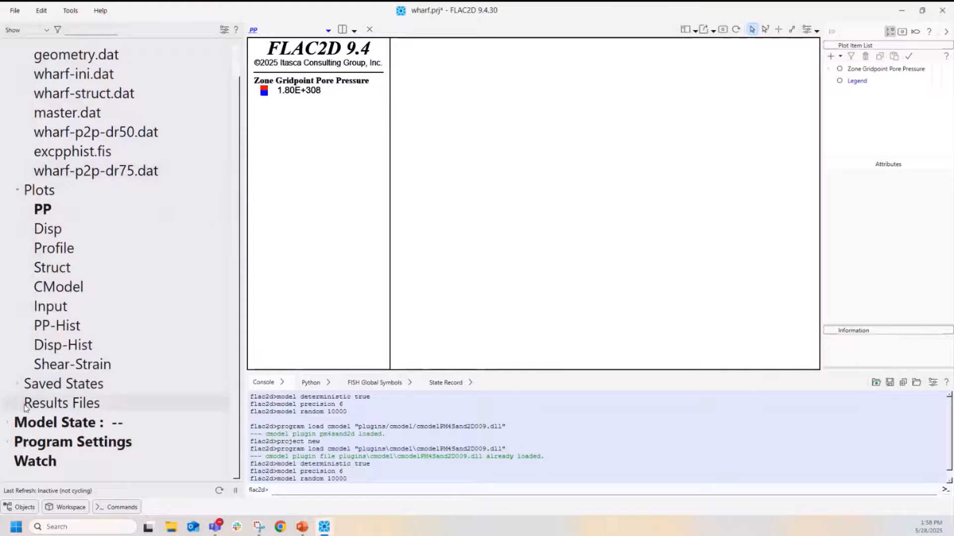
pyautogui.click(16, 385)
pyautogui.scroll(-1, 179, 307)
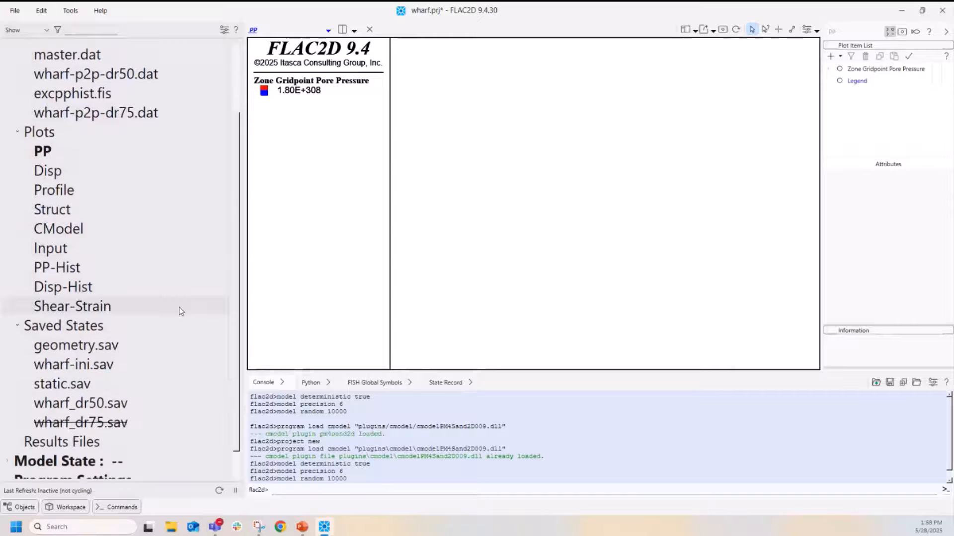
pyautogui.scroll(-1, 179, 312)
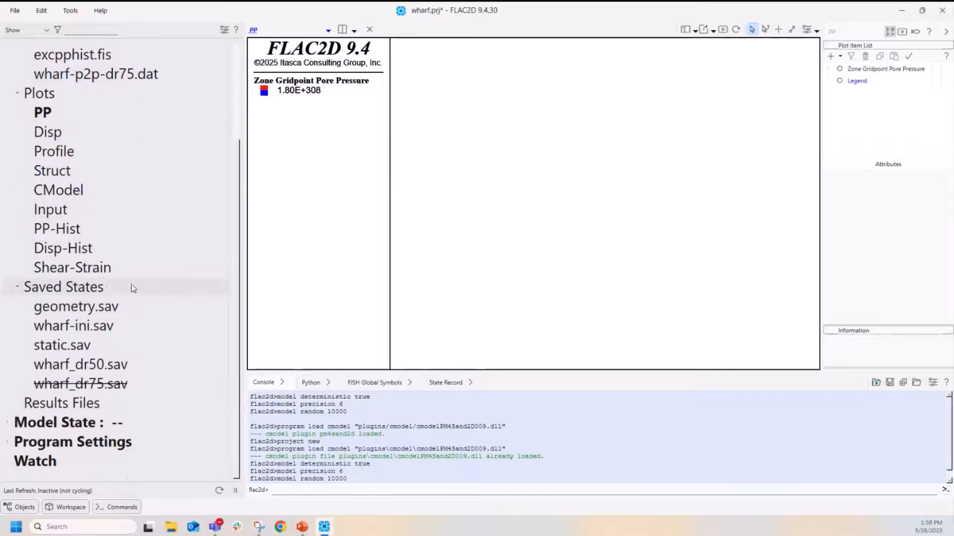
pyautogui.doubleClick(77, 366)
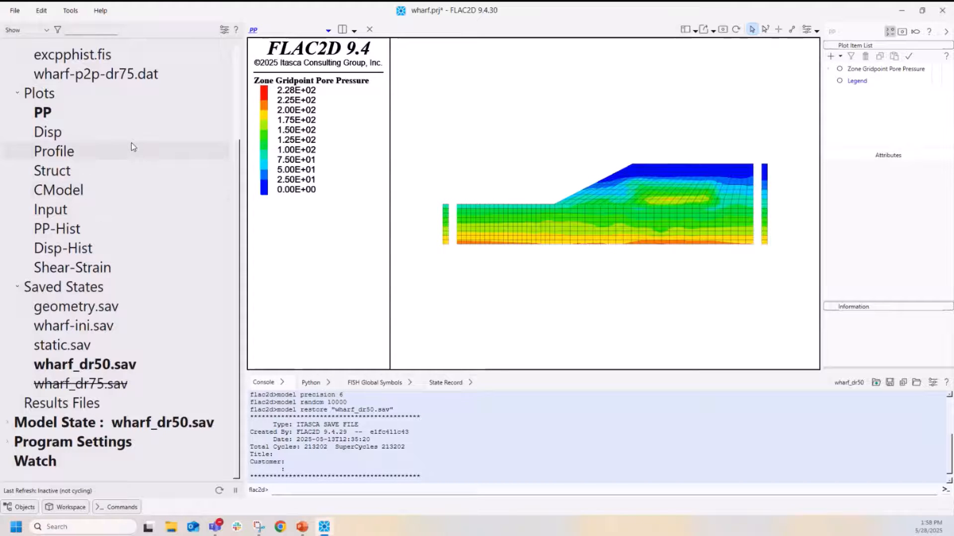
# Step: Show the Disp plot in a split view beside the PP plot, and place the Profile plot above Disp
pyautogui.scroll(2, 158, 121)
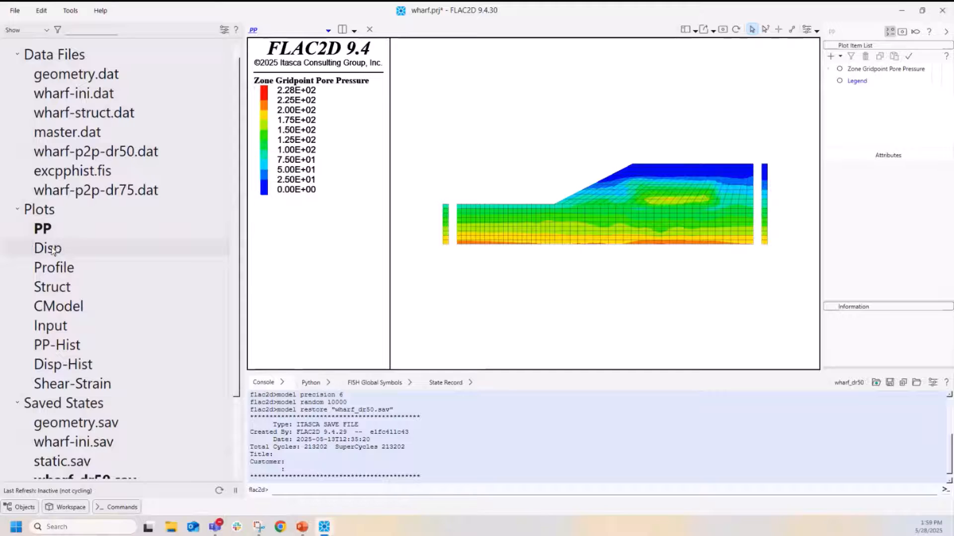
pyautogui.moveTo(53, 251); pyautogui.dragTo(294, 243)
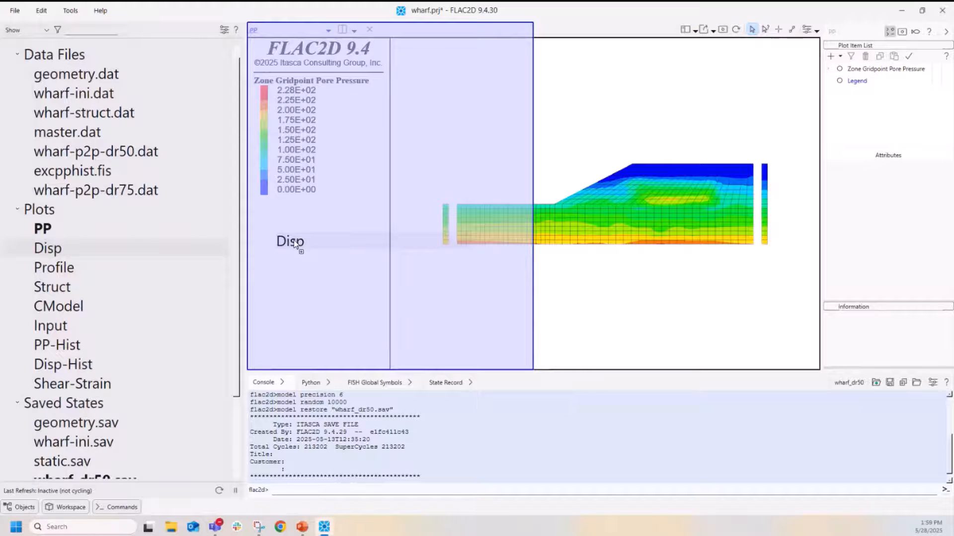
pyautogui.moveTo(294, 241); pyautogui.dragTo(294, 241)
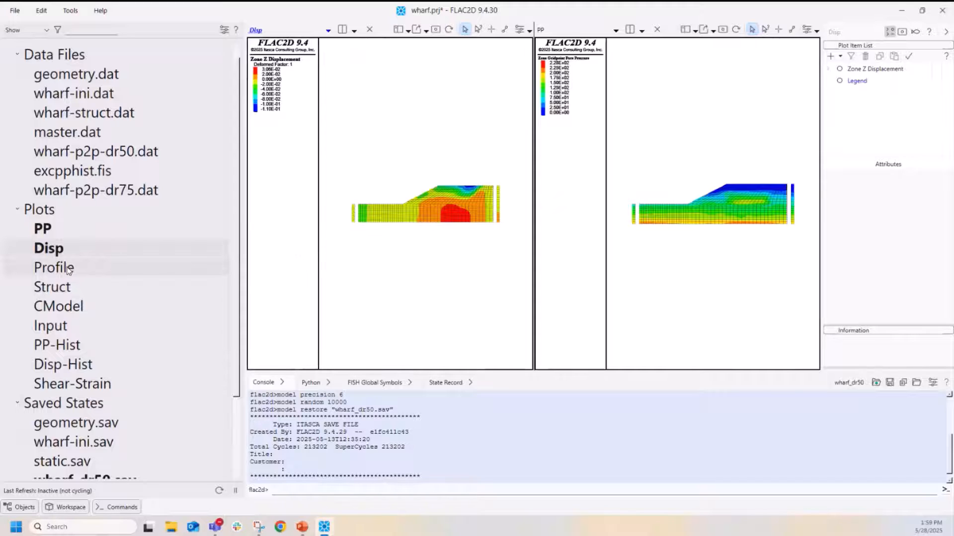
pyautogui.moveTo(69, 269); pyautogui.dragTo(378, 52)
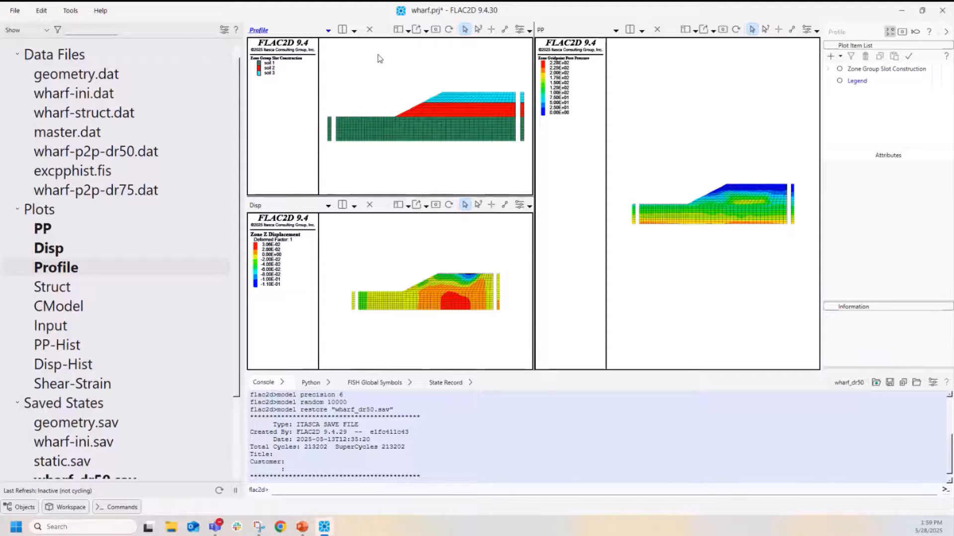
# Step: Close the Profile and Disp plot views so only the PP plot stays open
pyautogui.click(370, 30)
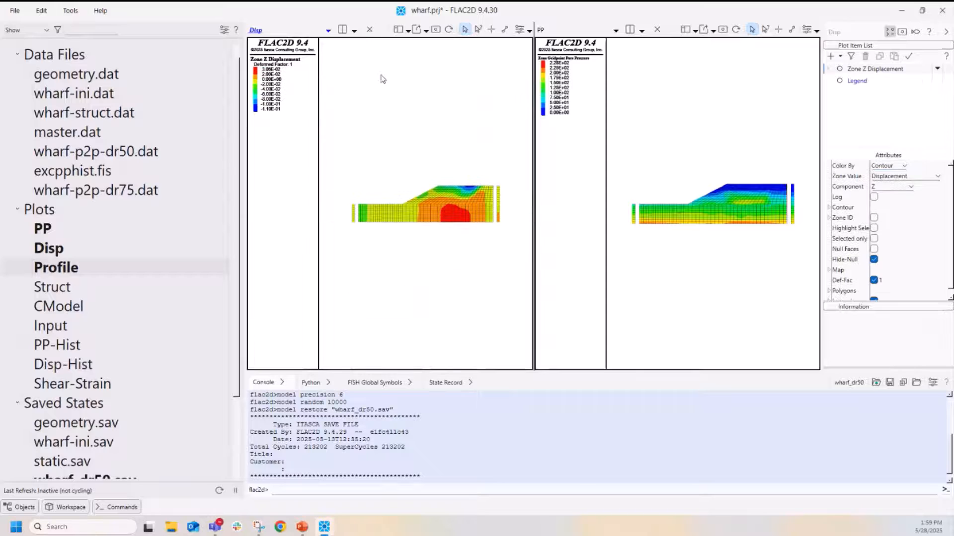
pyautogui.click(370, 29)
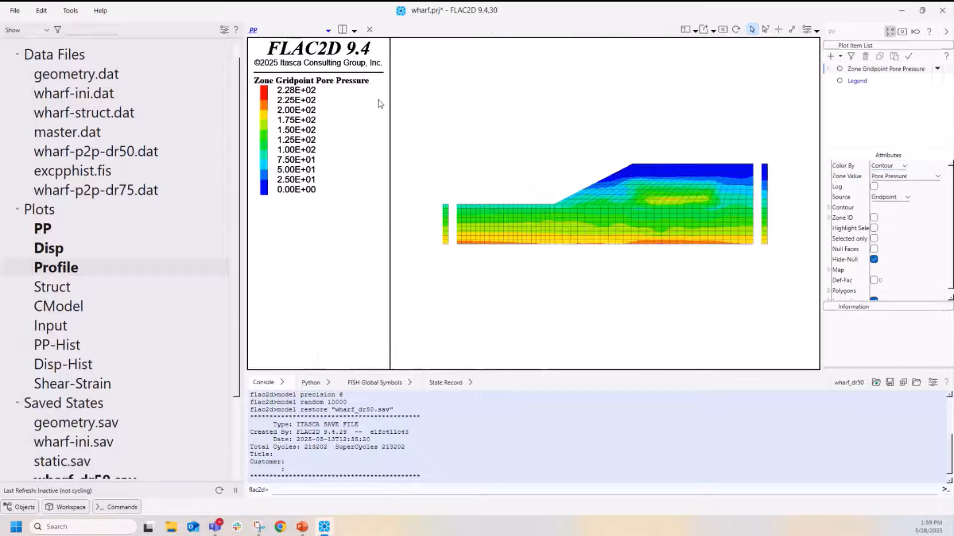
# Step: Open the wharf-ini.dat data file and collapse the Plots, Data Files and Saved States groups in the project tree
pyautogui.doubleClick(87, 97)
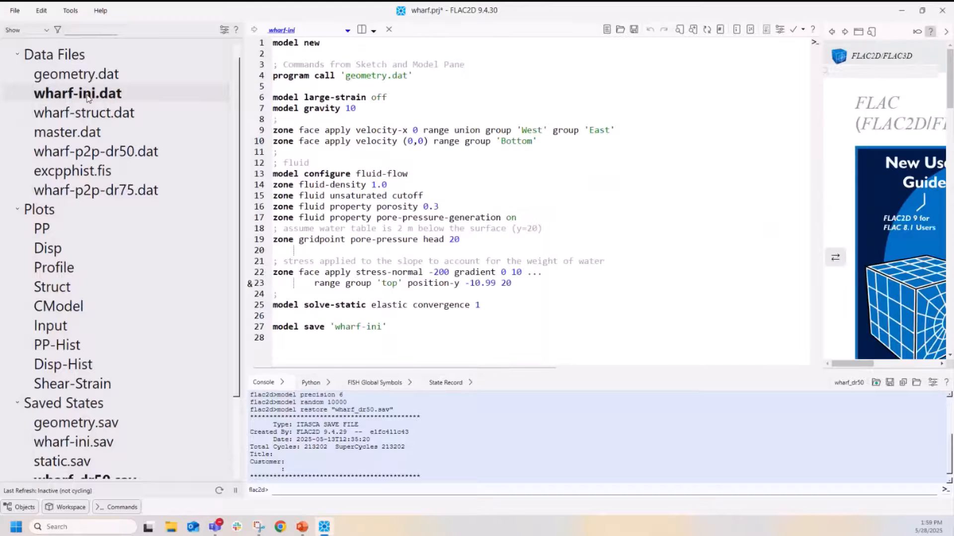
pyautogui.click(18, 212)
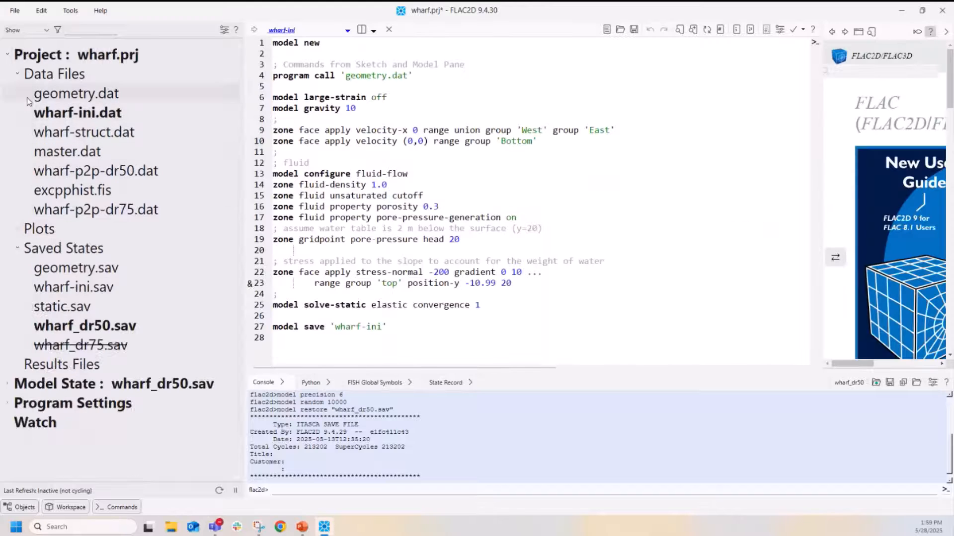
pyautogui.click(17, 74)
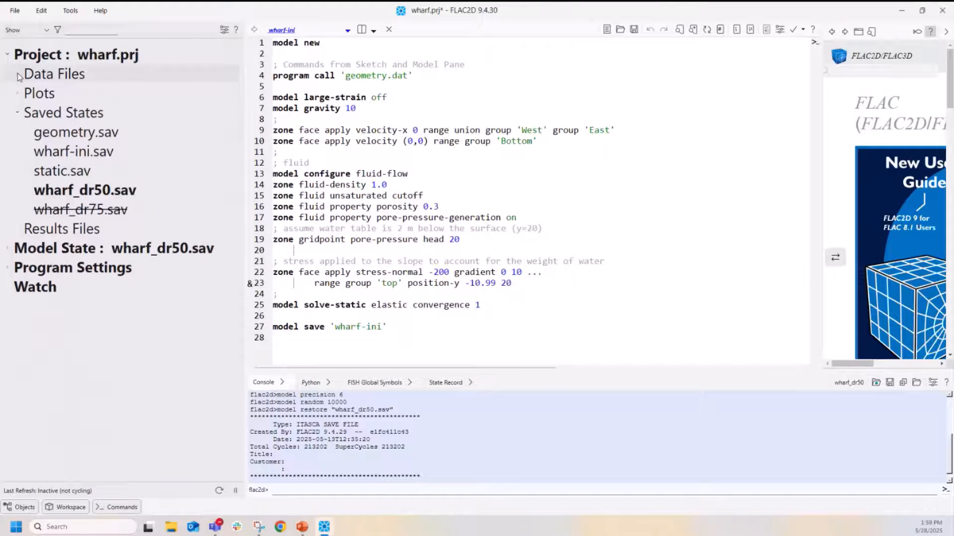
pyautogui.click(17, 112)
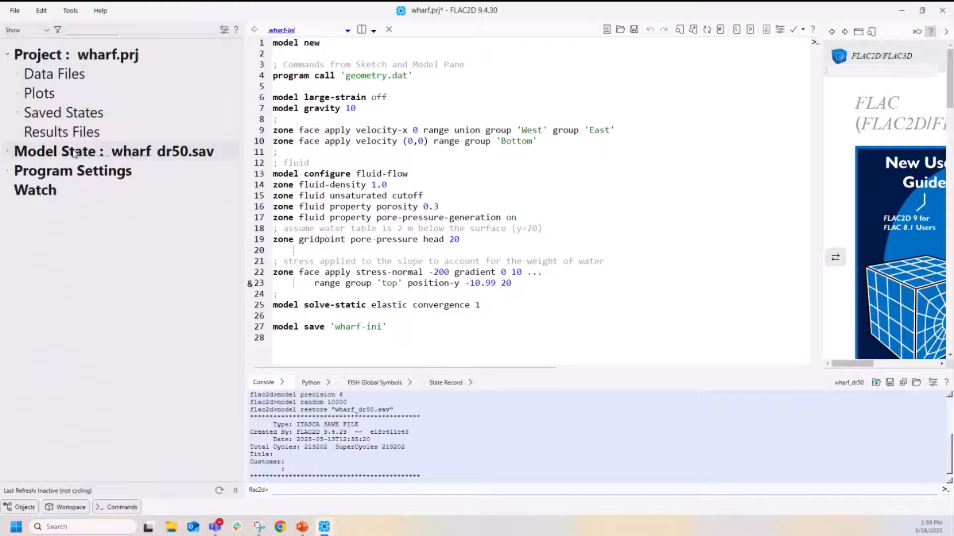
# Step: Expand the model state down to its FISH symbols to inspect their values
pyautogui.click(7, 152)
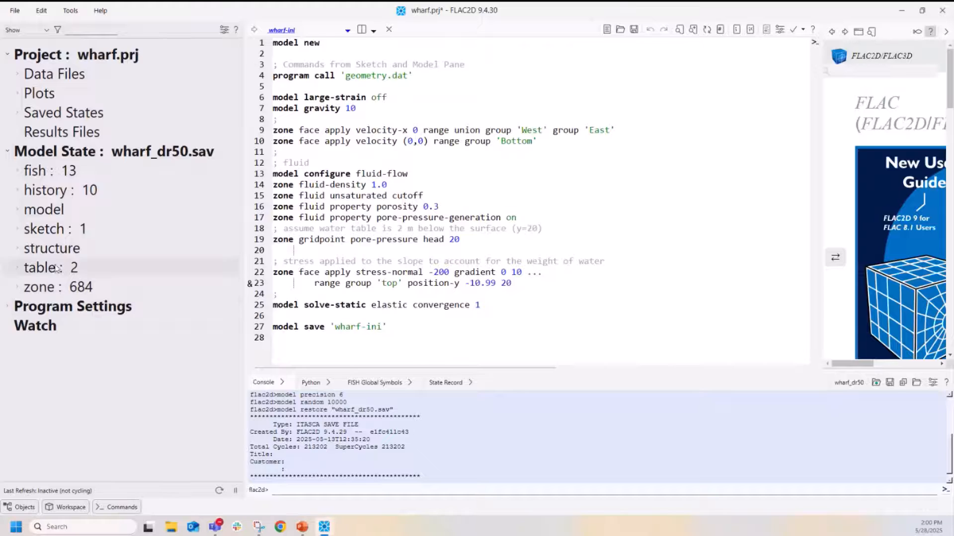
pyautogui.click(18, 172)
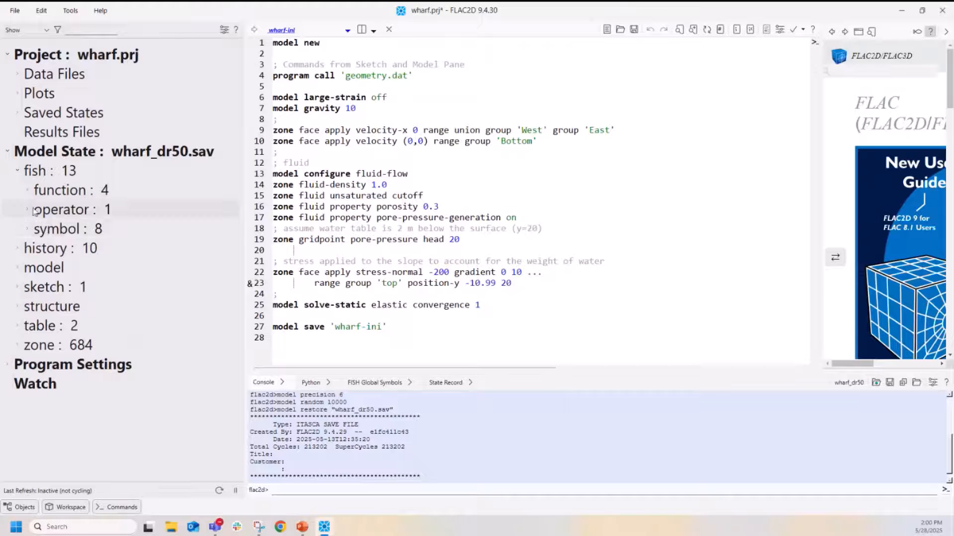
pyautogui.click(27, 231)
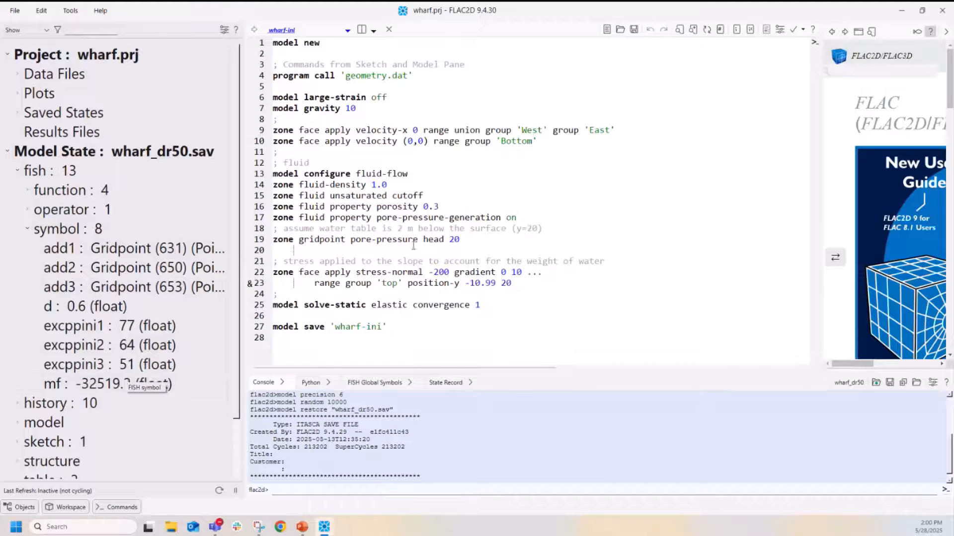
# Step: Widen the pane beside the wharf-ini editor and switch it from the help page to the FISH Global Symbols table
pyautogui.click(588, 163)
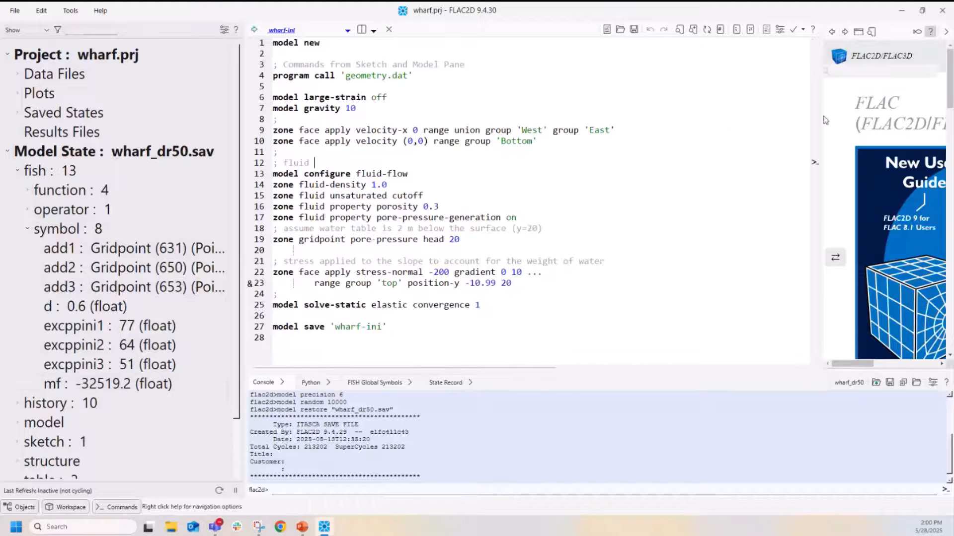
pyautogui.moveTo(817, 119); pyautogui.dragTo(769, 118)
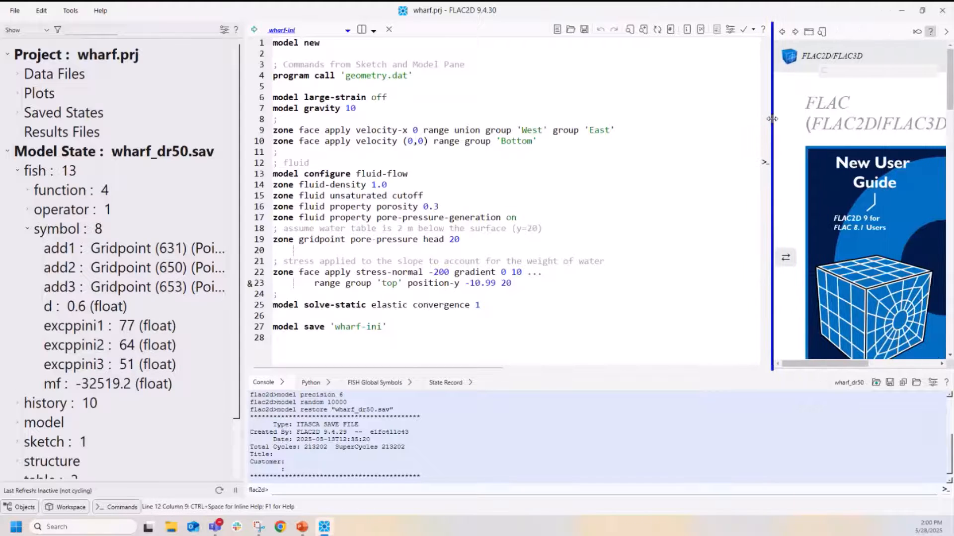
pyautogui.click(916, 34)
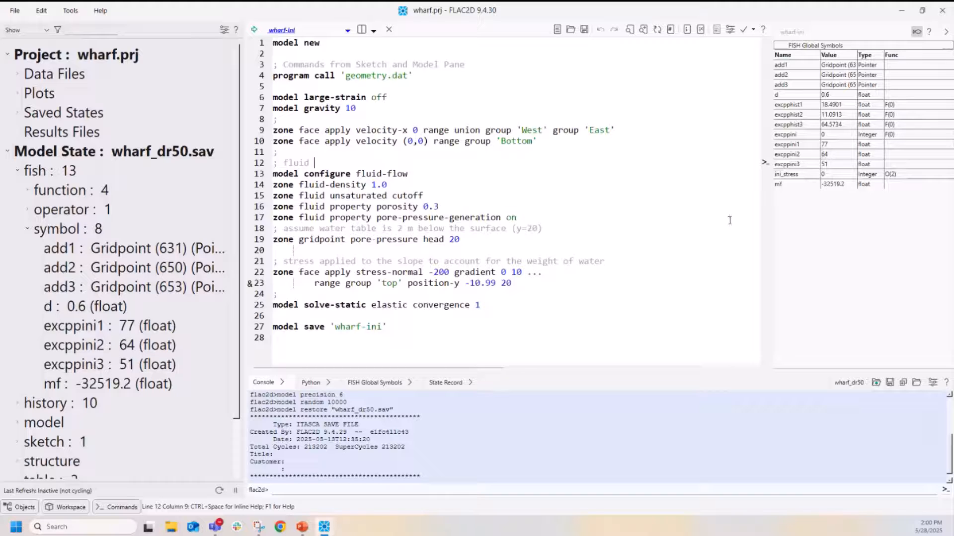
# Step: Add the FISH symbol d to the Watch list
pyautogui.rightClick(77, 309)
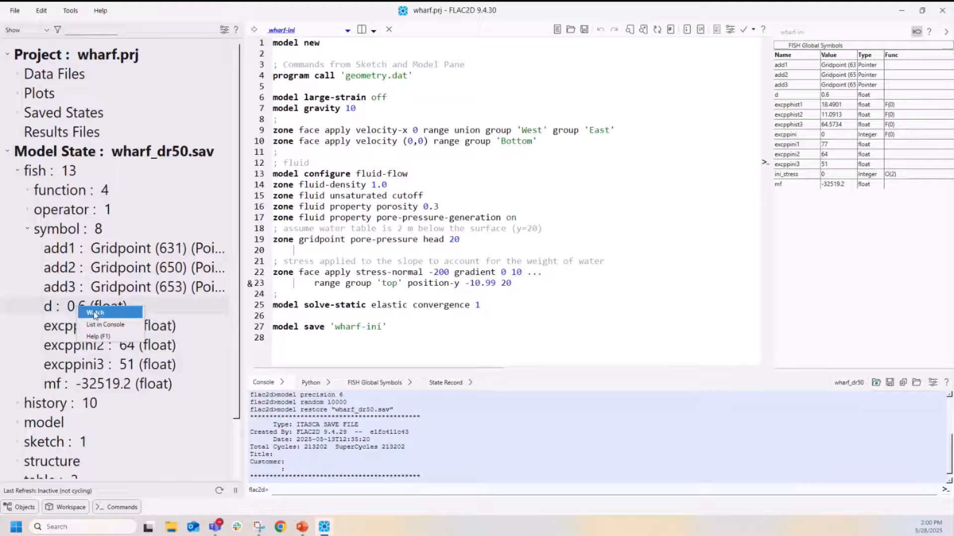
pyautogui.click(95, 314)
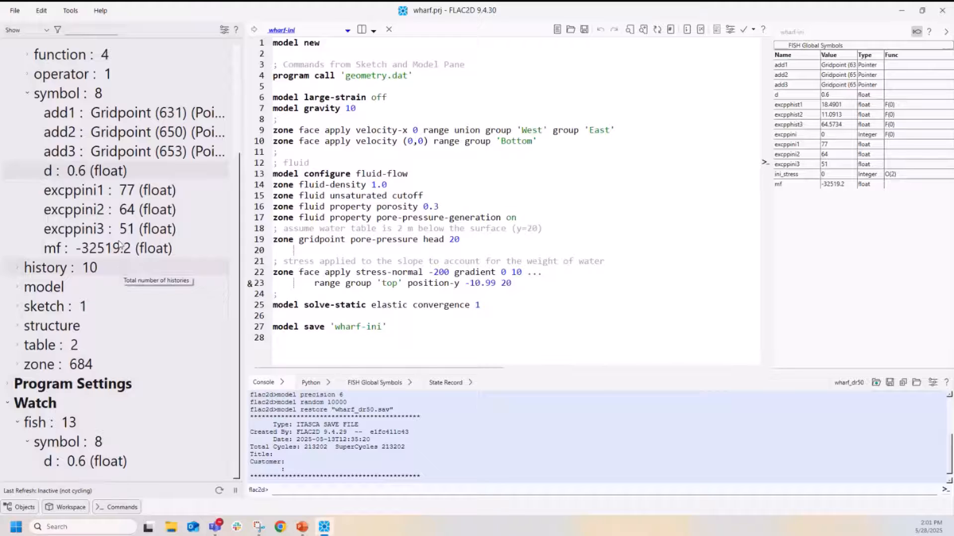
pyautogui.scroll(2, 120, 269)
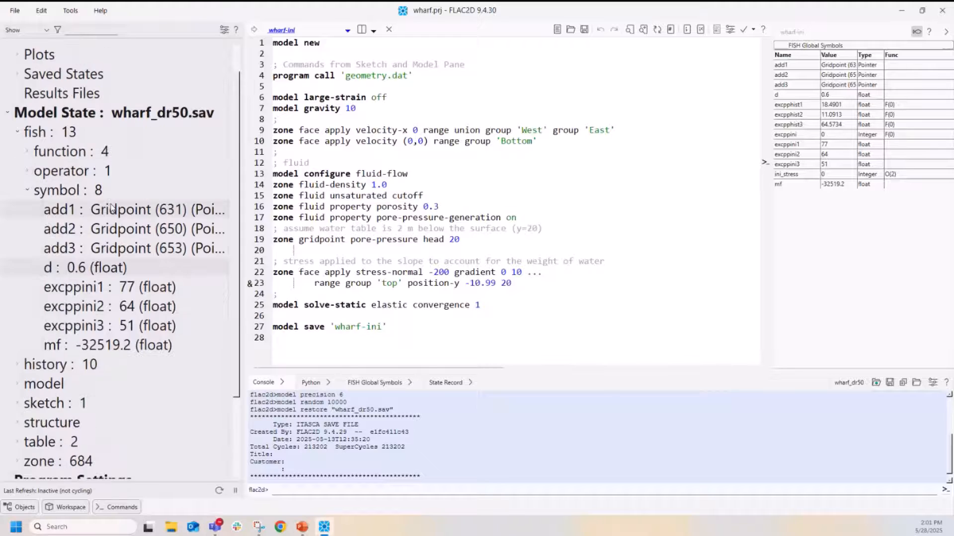
# Step: Collapse the fish group, expand the model state's zone objects, and widen the object tree so the long value ranges fit
pyautogui.click(18, 133)
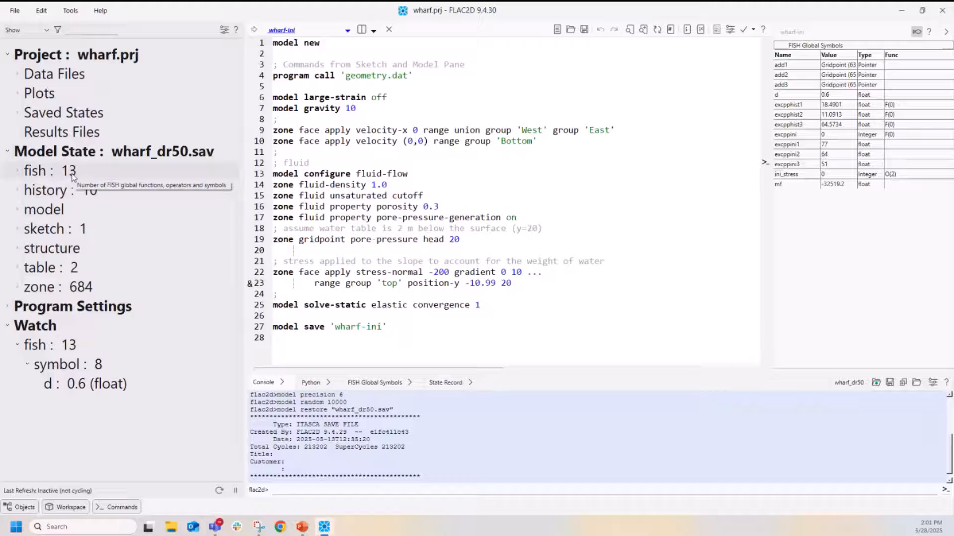
pyautogui.click(18, 288)
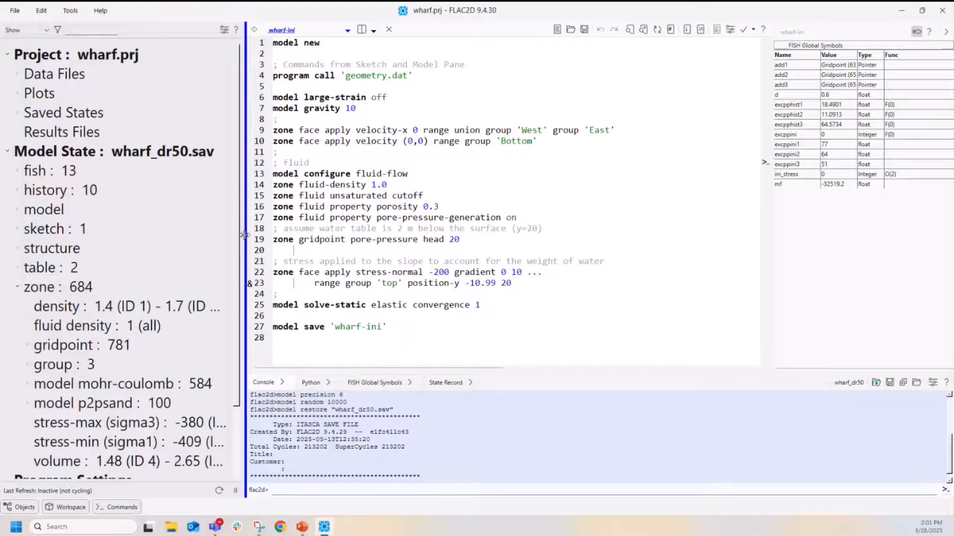
pyautogui.moveTo(244, 235); pyautogui.dragTo(324, 245)
pyautogui.scroll(-1, 181, 226)
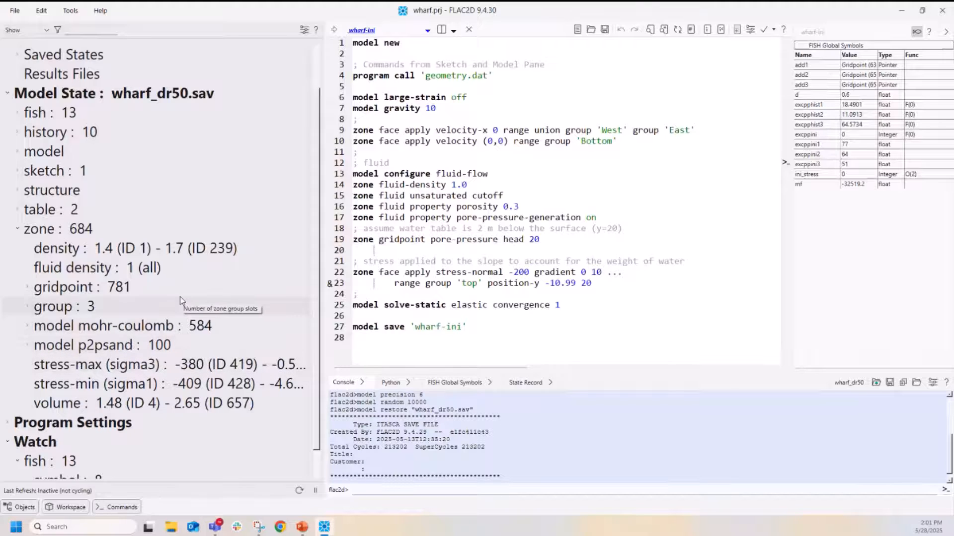
# Step: Expand the zone gridpoint entries and add the gridpoint acceleration to the Watch list
pyautogui.click(28, 289)
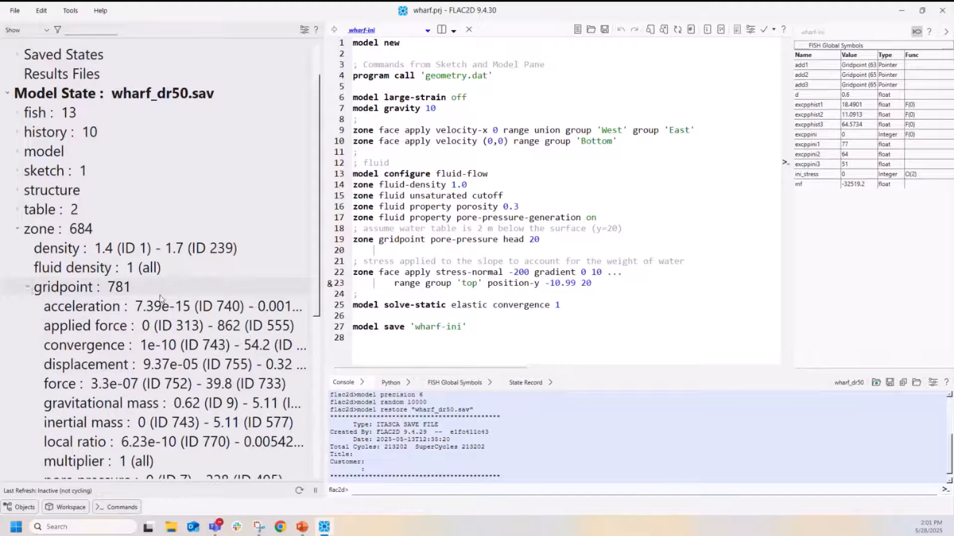
pyautogui.scroll(-1, 155, 366)
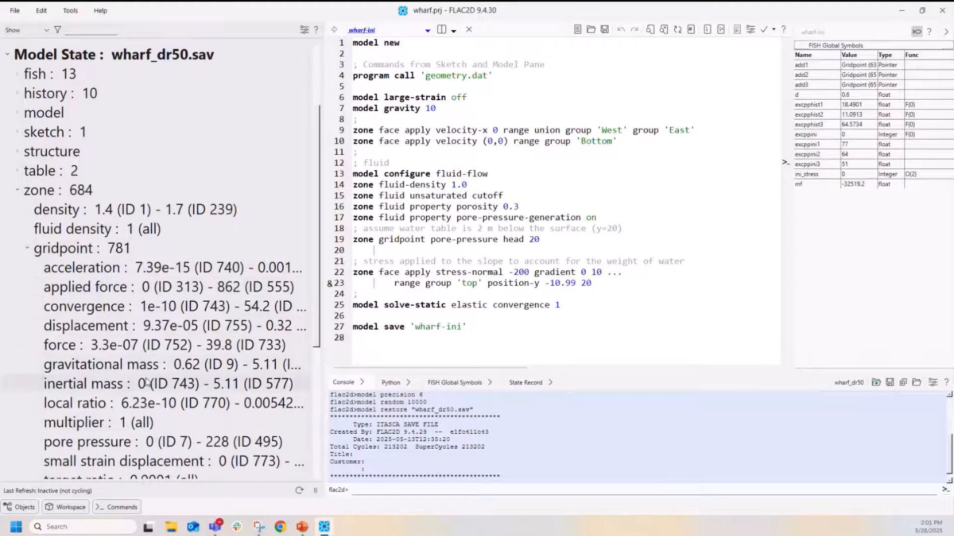
pyautogui.scroll(-1, 128, 357)
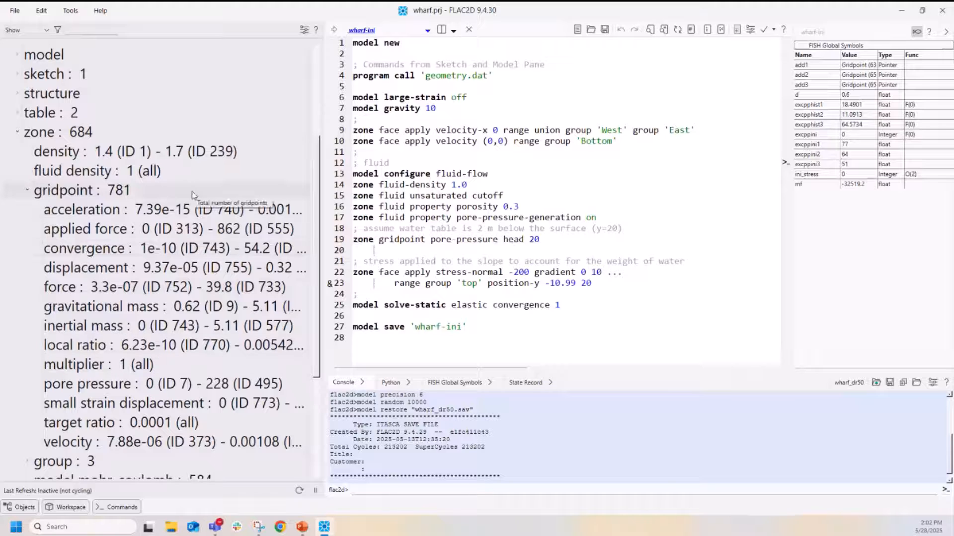
pyautogui.scroll(1, 194, 195)
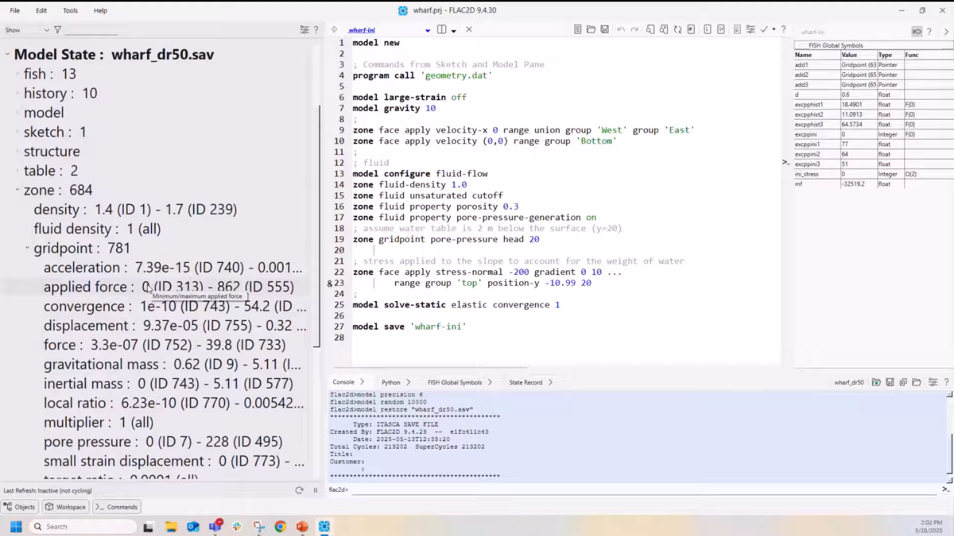
pyautogui.rightClick(100, 273)
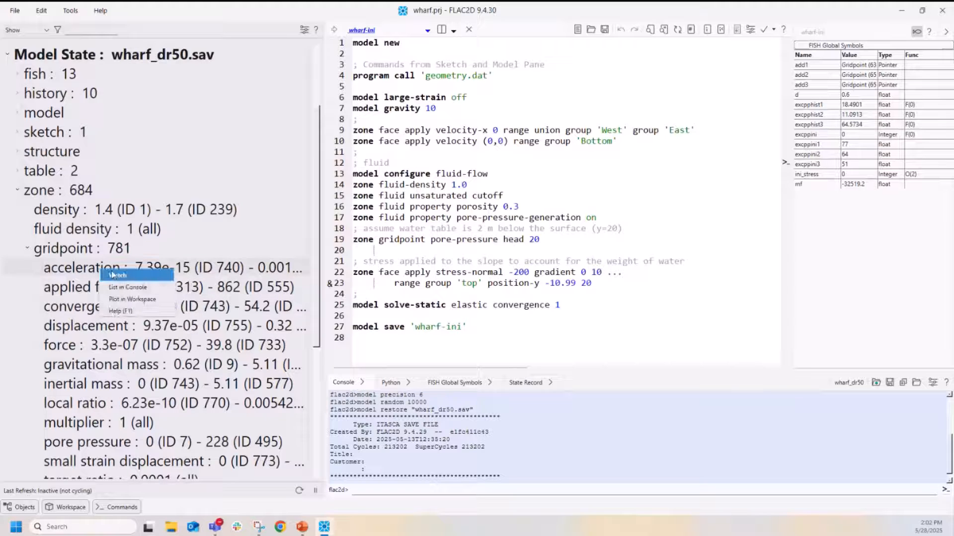
pyautogui.click(117, 277)
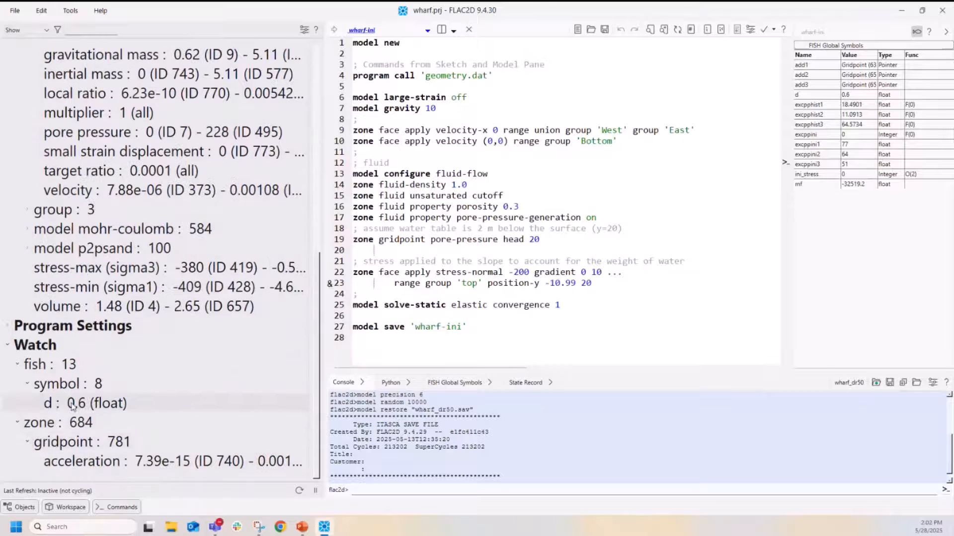
# Step: Collapse the gridpoint entries and create a new plot named Plot10 from the model state's zone objects
pyautogui.scroll(4, 159, 197)
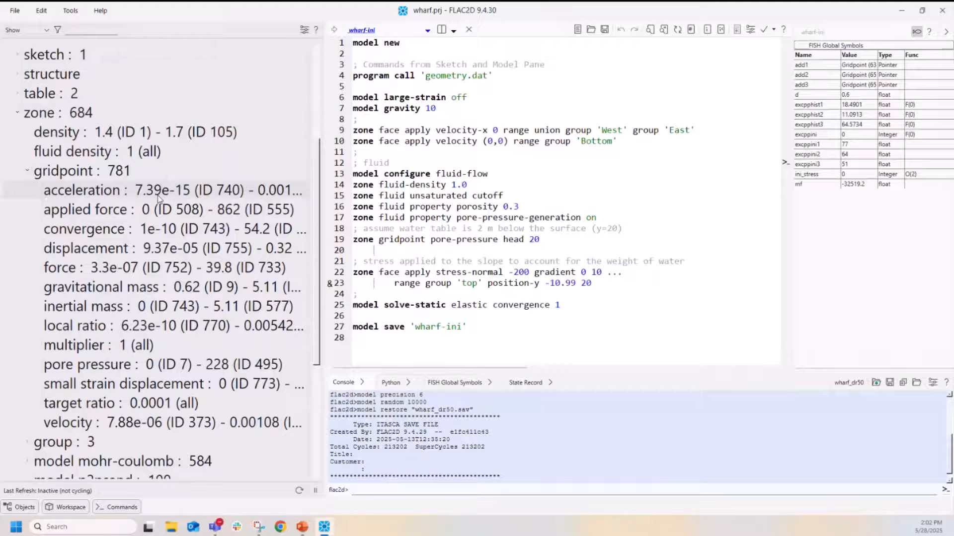
pyautogui.click(27, 175)
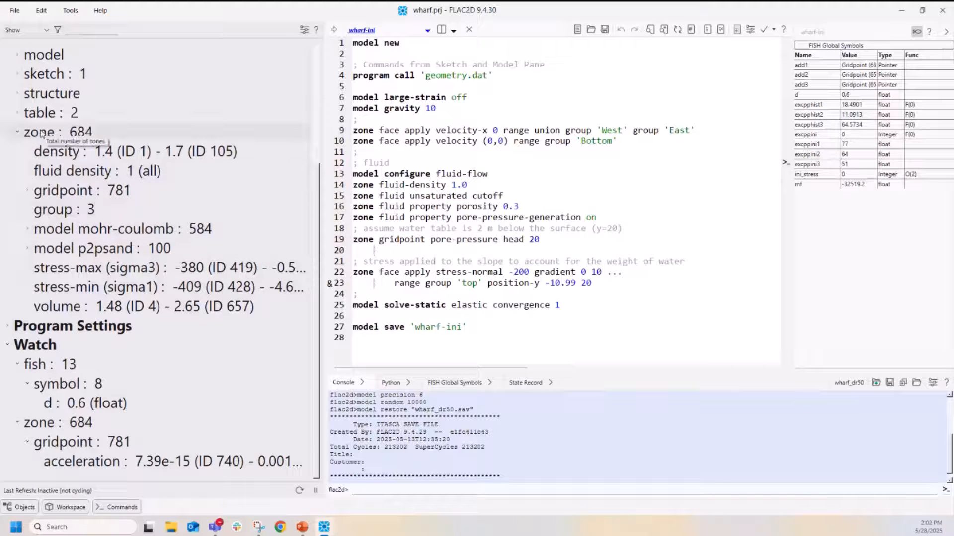
pyautogui.moveTo(40, 134); pyautogui.dragTo(550, 159)
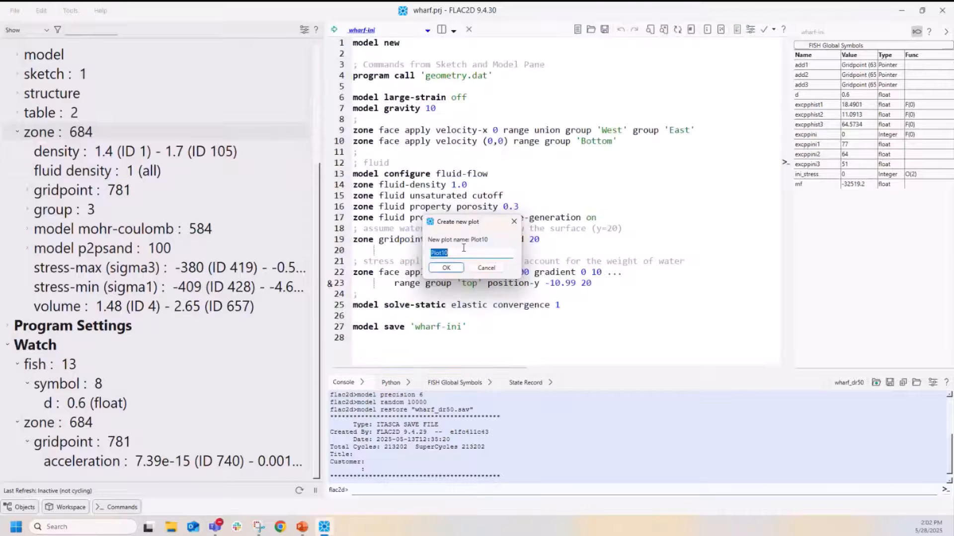
pyautogui.click(454, 267)
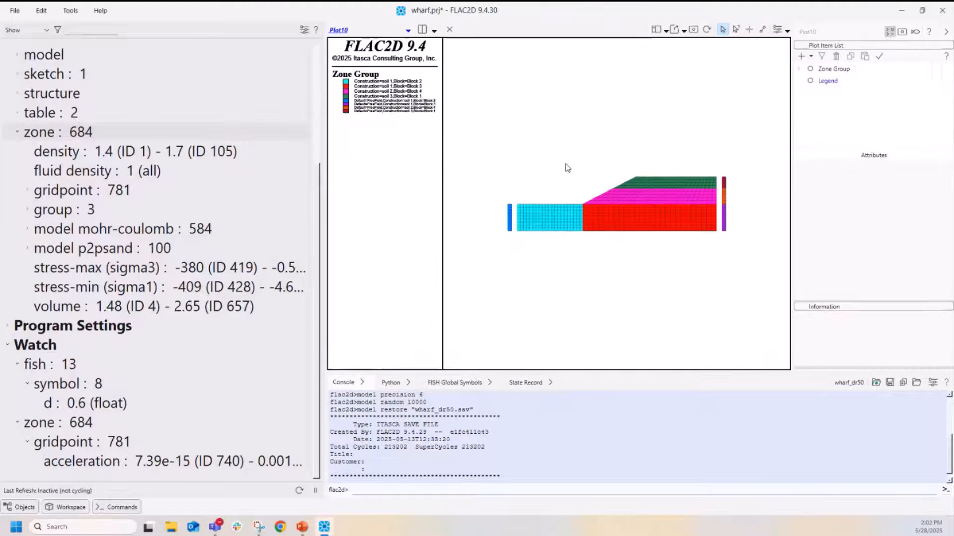
pyautogui.scroll(2, 567, 165)
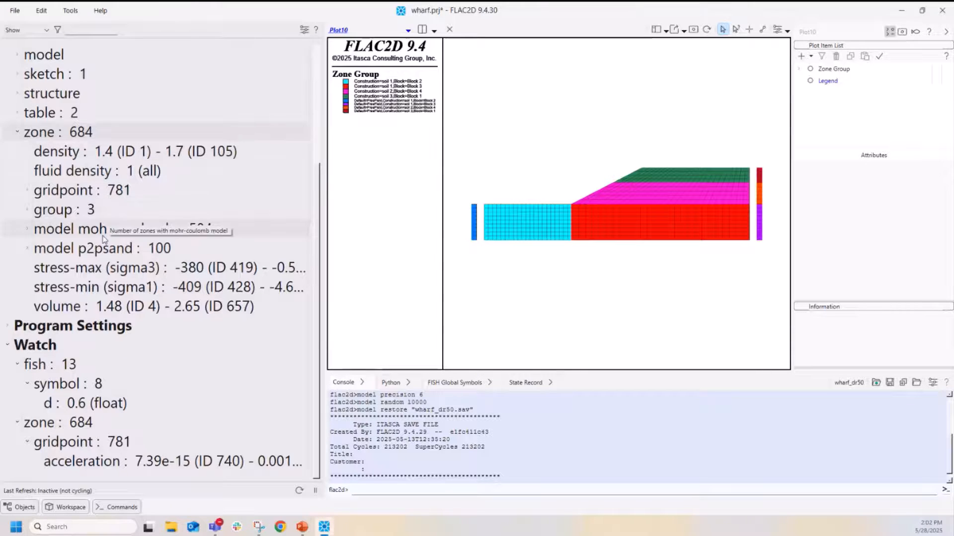
# Step: Add the cohesion property of the mohr-coulomb zones to Plot10, collapsing the material's property list when done
pyautogui.click(28, 231)
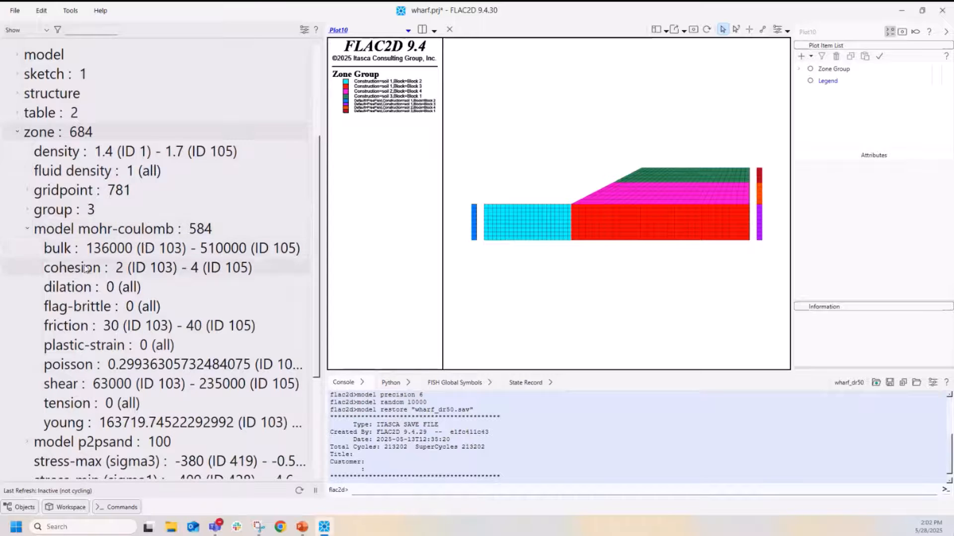
pyautogui.moveTo(85, 268); pyautogui.dragTo(586, 225)
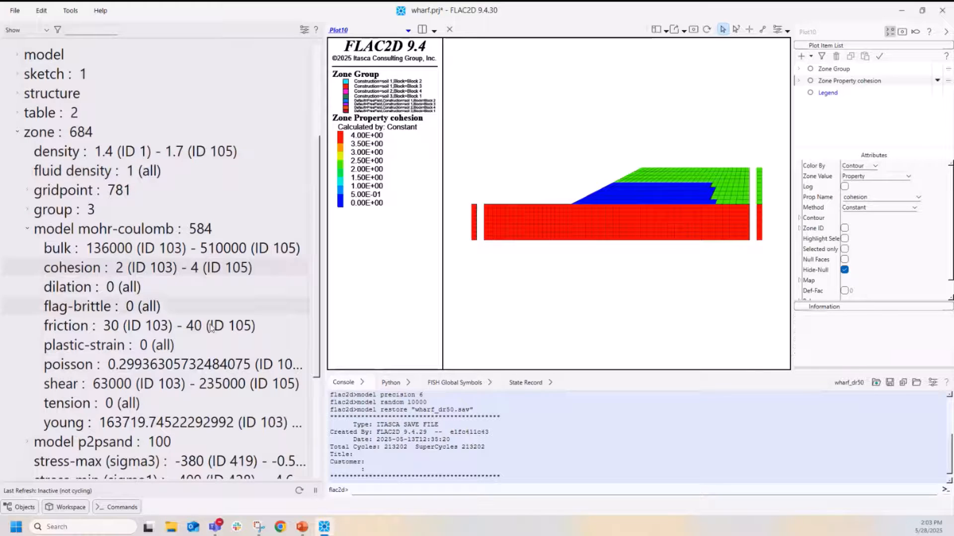
pyautogui.click(29, 231)
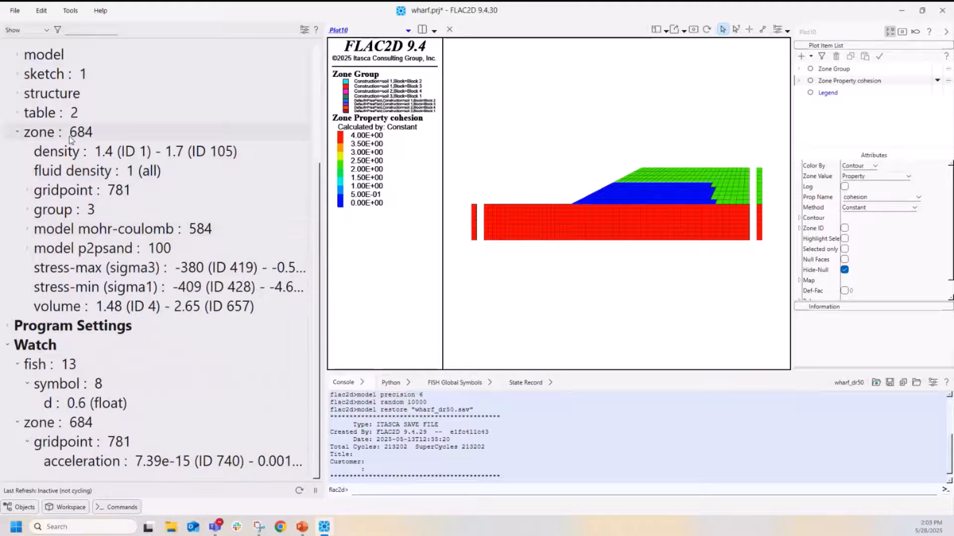
# Step: List the structural pile elements in the console and enlarge the console pane to show the whole table
pyautogui.click(18, 97)
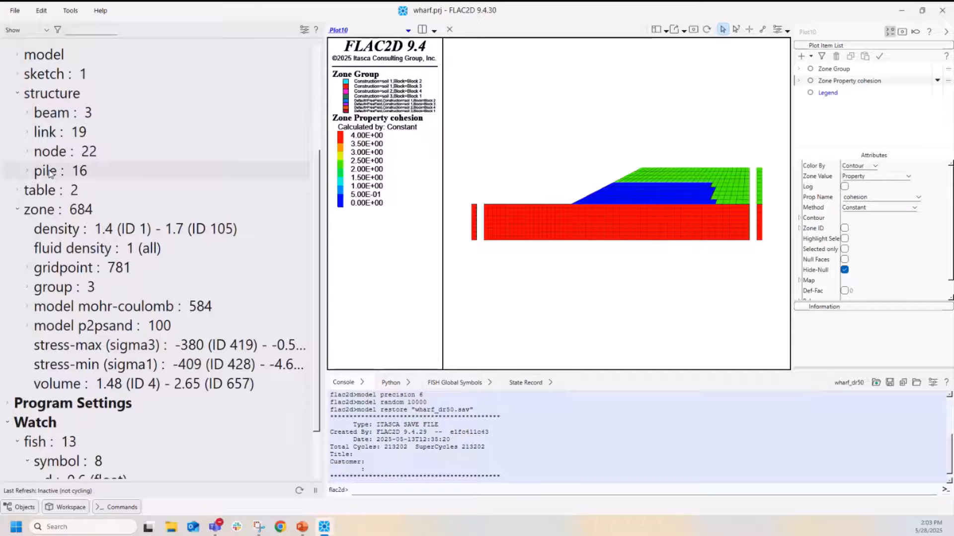
pyautogui.moveTo(49, 172); pyautogui.dragTo(471, 446)
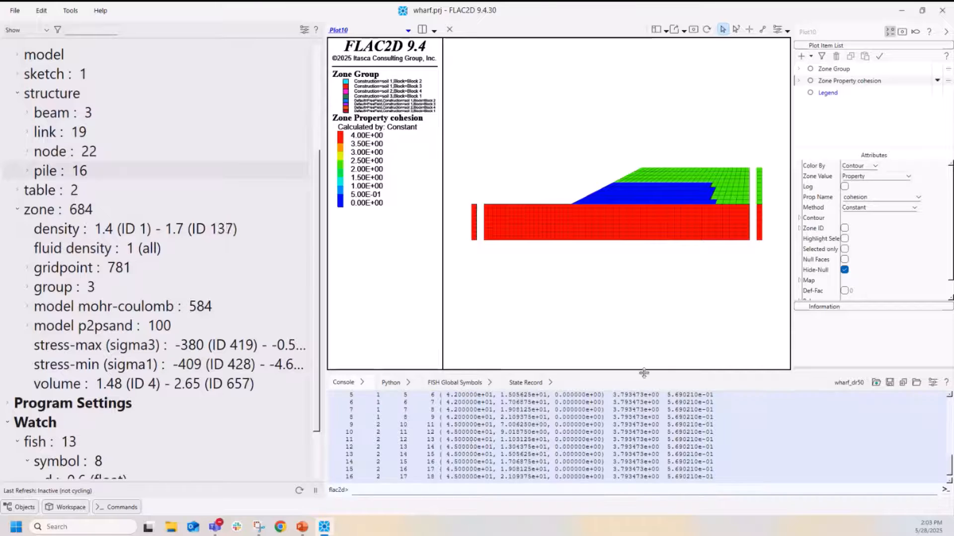
pyautogui.moveTo(644, 371); pyautogui.dragTo(644, 319)
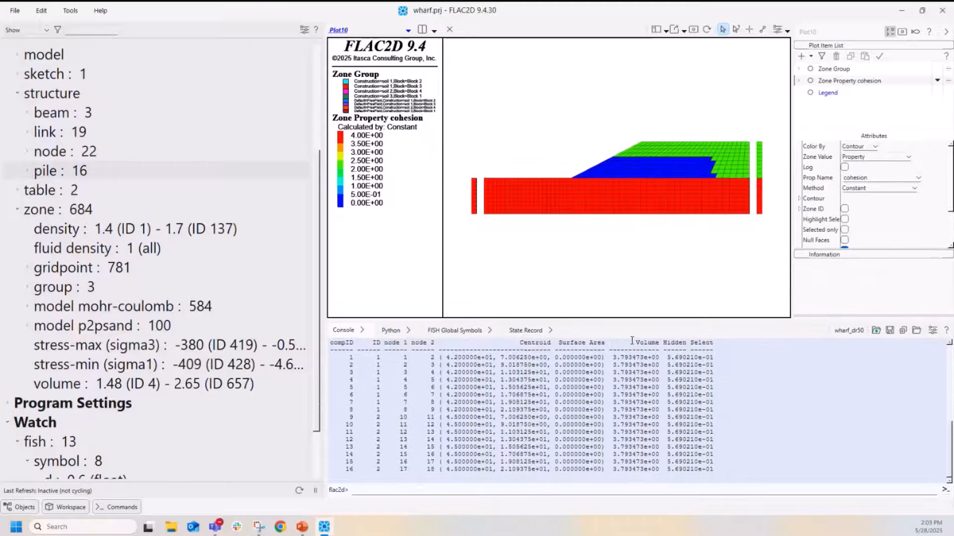
# Step: Expand the pile properties and list the piles' coupling normal stress in the console to review its output
pyautogui.click(28, 171)
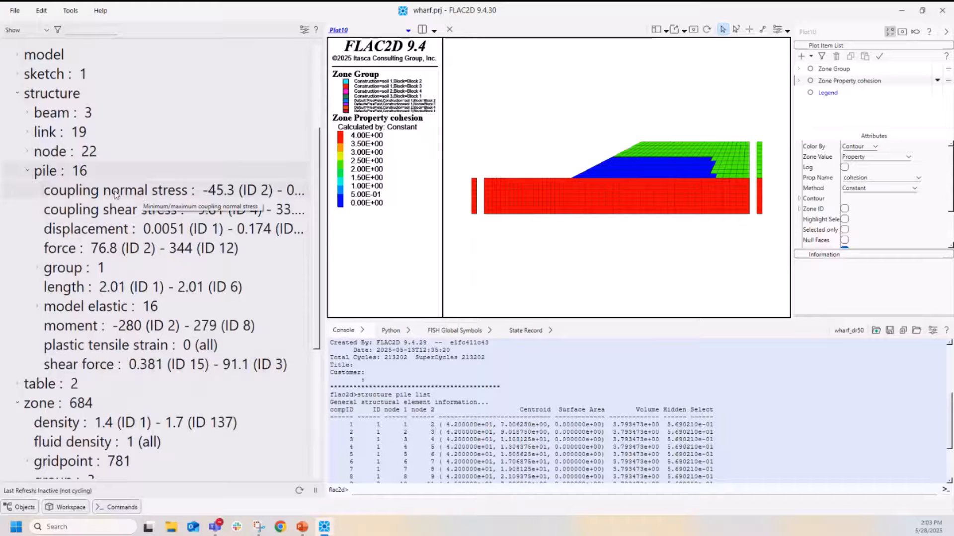
pyautogui.moveTo(115, 194); pyautogui.dragTo(472, 437)
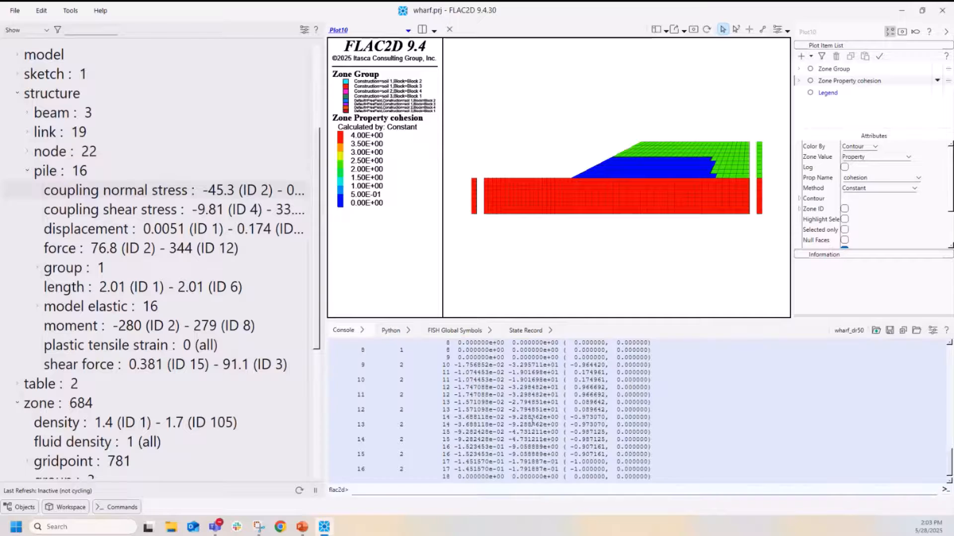
pyautogui.scroll(8, 497, 403)
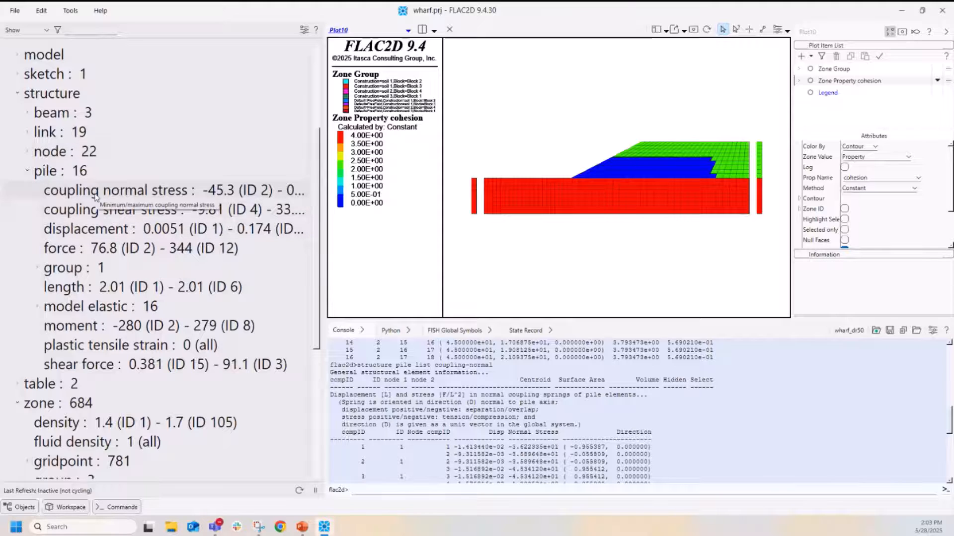
# Step: Open the help pages for the pile elements and for the pile group entry, widening the help pane for reading
pyautogui.rightClick(53, 174)
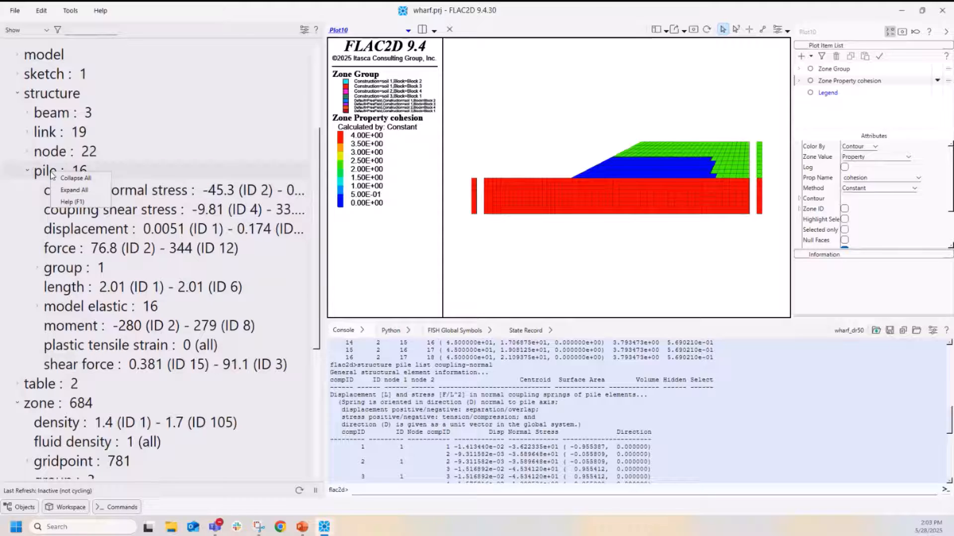
pyautogui.click(63, 202)
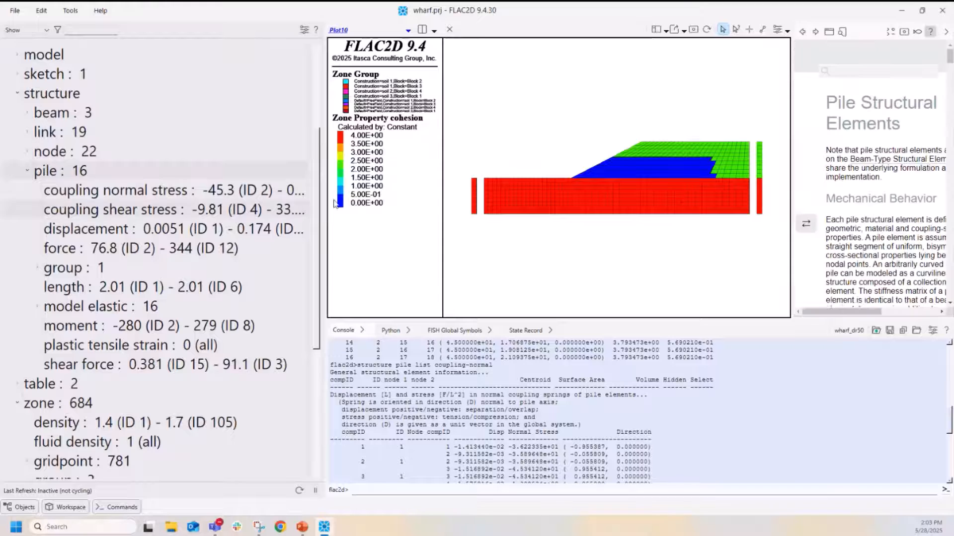
pyautogui.moveTo(793, 163); pyautogui.dragTo(668, 165)
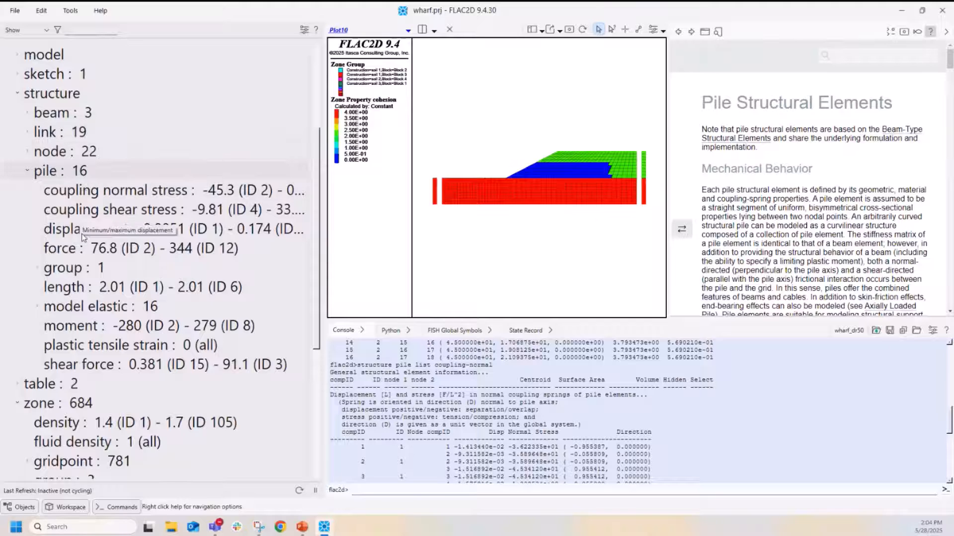
pyautogui.rightClick(57, 271)
pyautogui.click(77, 300)
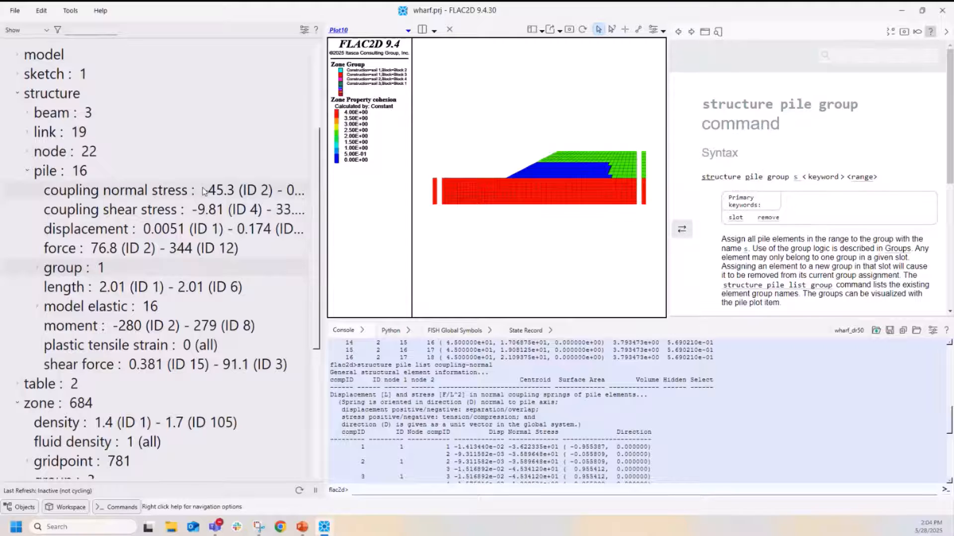
# Step: Collapse the pile and zone branches along with the whole Model State section in the object tree
pyautogui.click(28, 170)
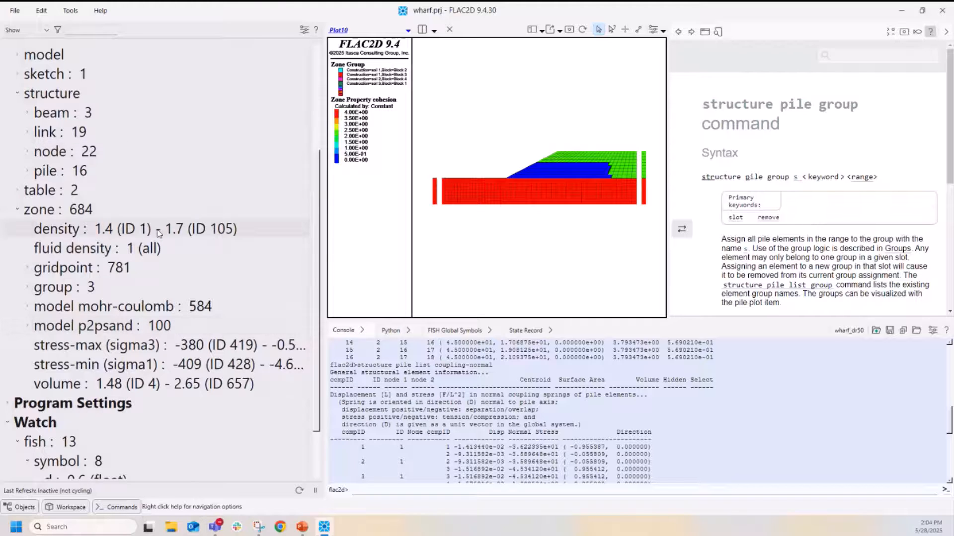
pyautogui.click(17, 211)
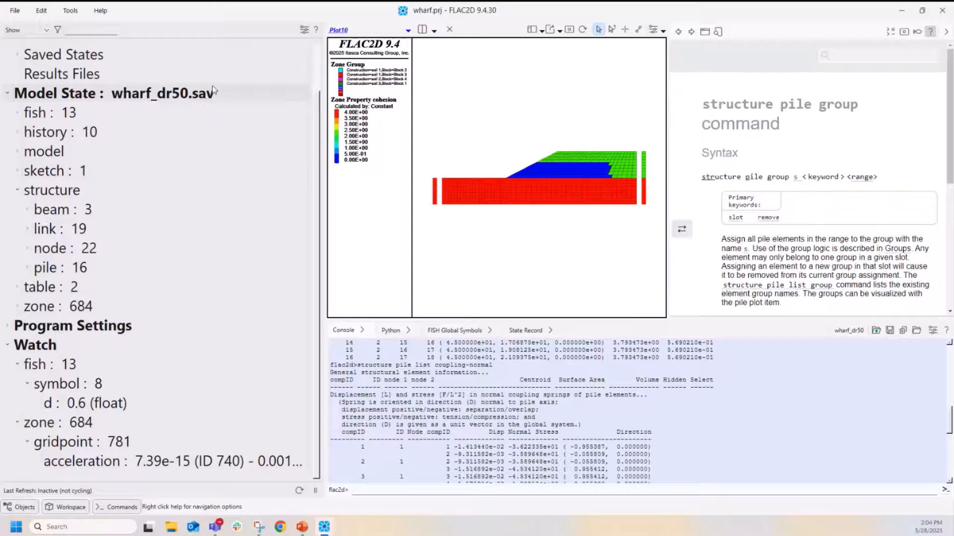
pyautogui.click(7, 93)
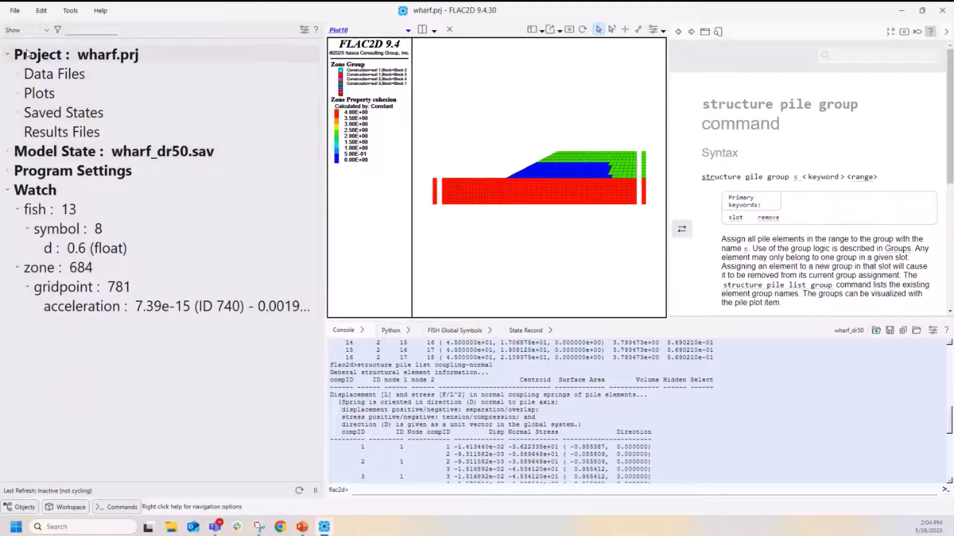
# Step: Limit the object tree to Project by hiding Model, Program and Watch, and open the Objects panel's help page
pyautogui.click(45, 30)
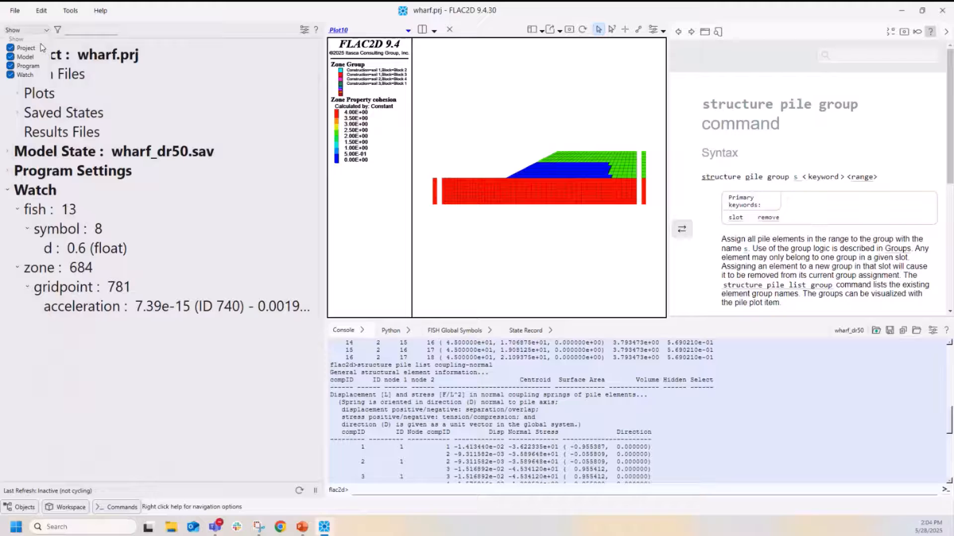
pyautogui.click(10, 56)
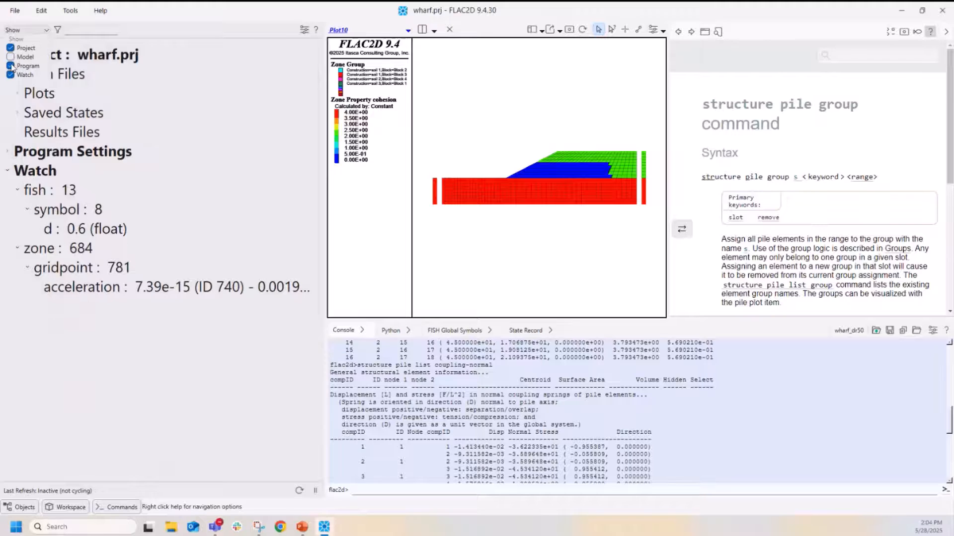
pyautogui.click(11, 65)
pyautogui.click(11, 75)
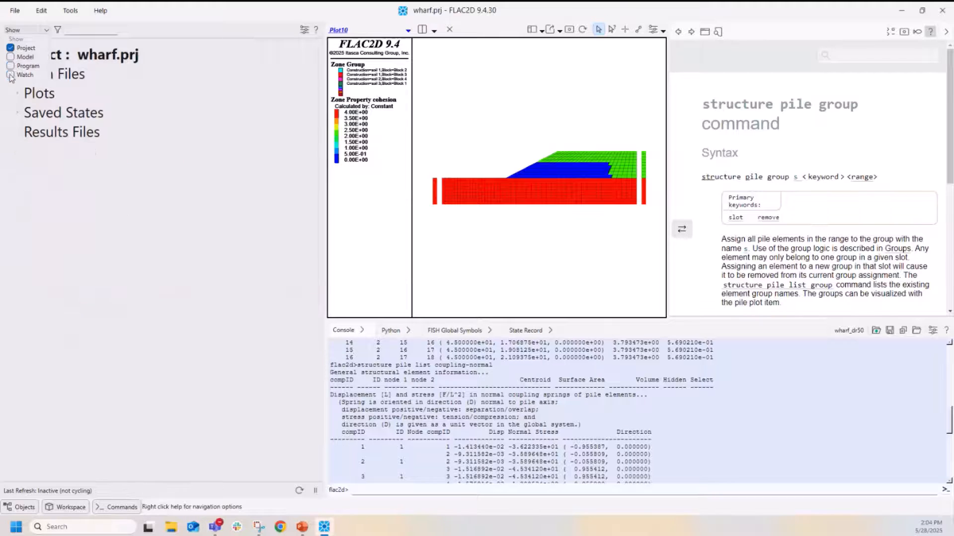
pyautogui.click(204, 107)
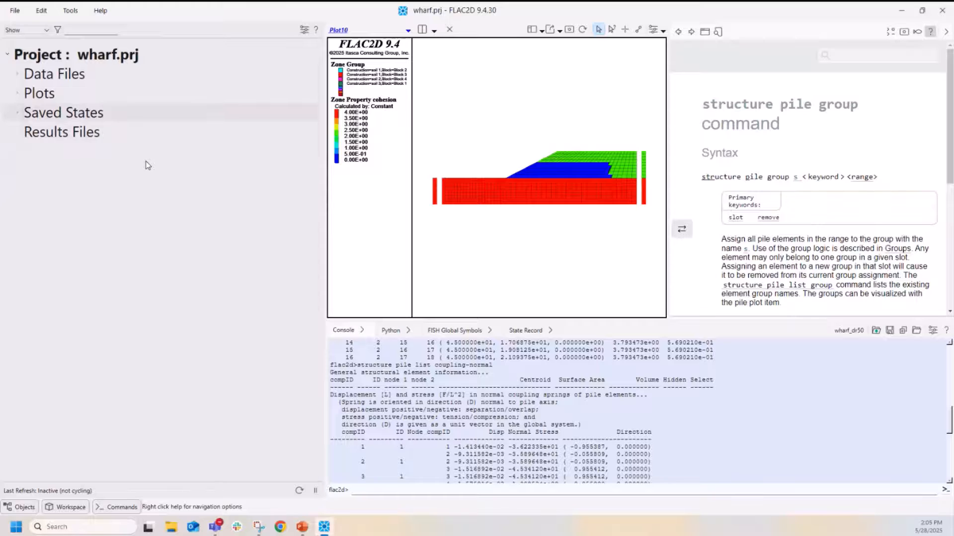
pyautogui.click(316, 30)
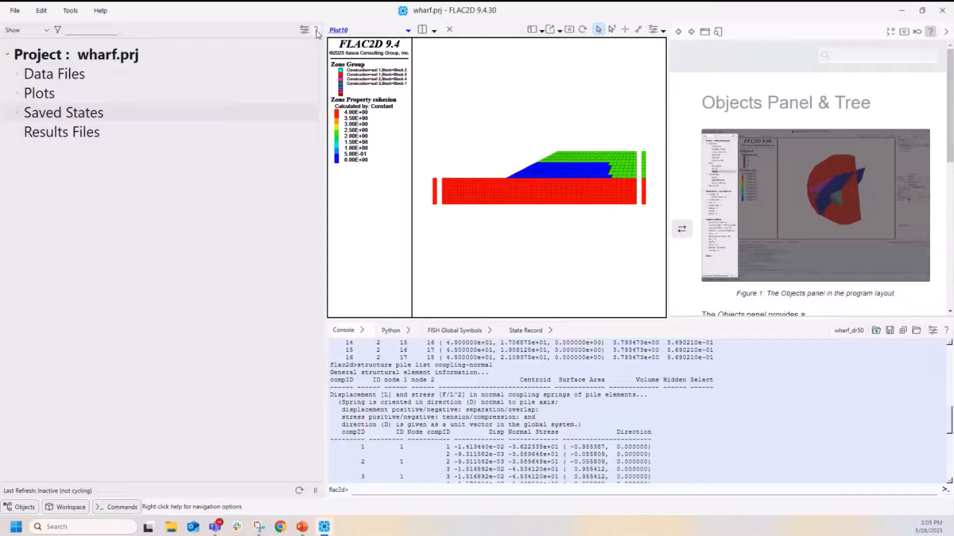
# Step: Read the Objects Panel & Tree help page through its description of the tree's branches and updating
pyautogui.scroll(-1, 815, 95)
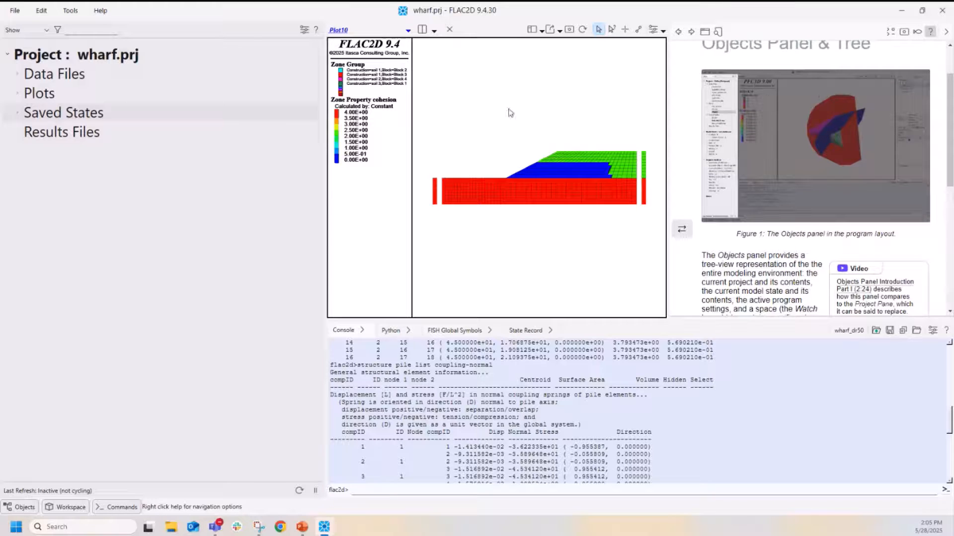
pyautogui.scroll(-3, 797, 135)
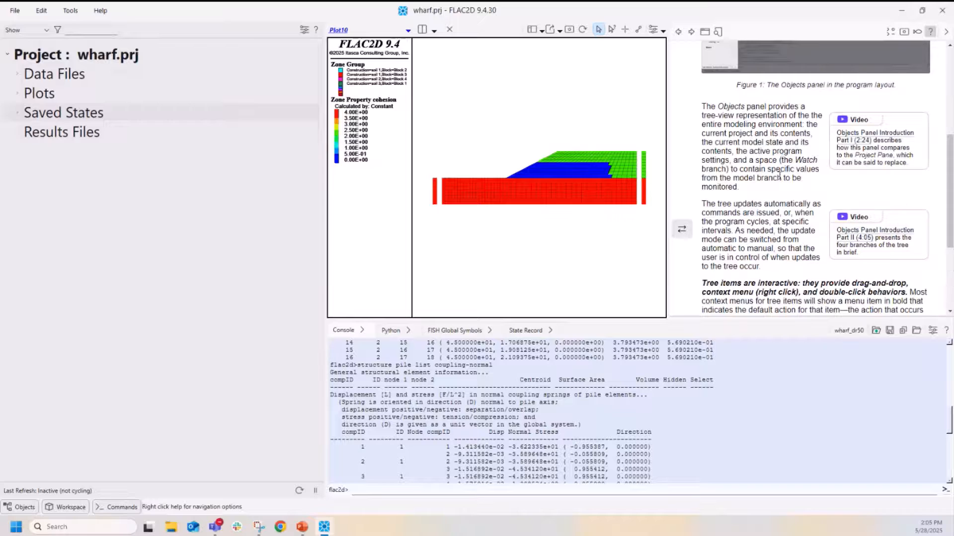
pyautogui.scroll(-4, 778, 175)
pyautogui.scroll(7, 767, 158)
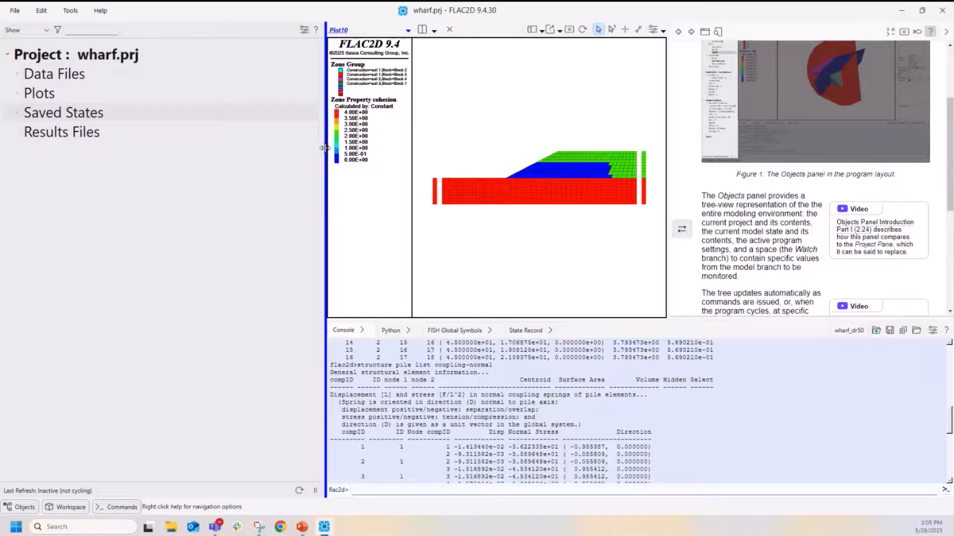
# Step: Enlarge the plot view by narrowing the object tree and help pane and reducing the console's height
pyautogui.moveTo(325, 148); pyautogui.dragTo(184, 148)
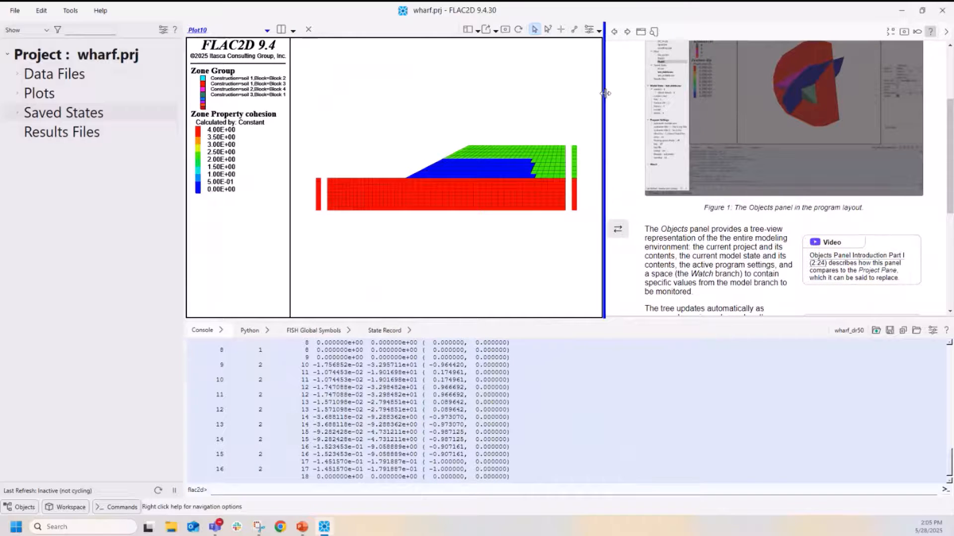
pyautogui.moveTo(606, 98); pyautogui.dragTo(748, 92)
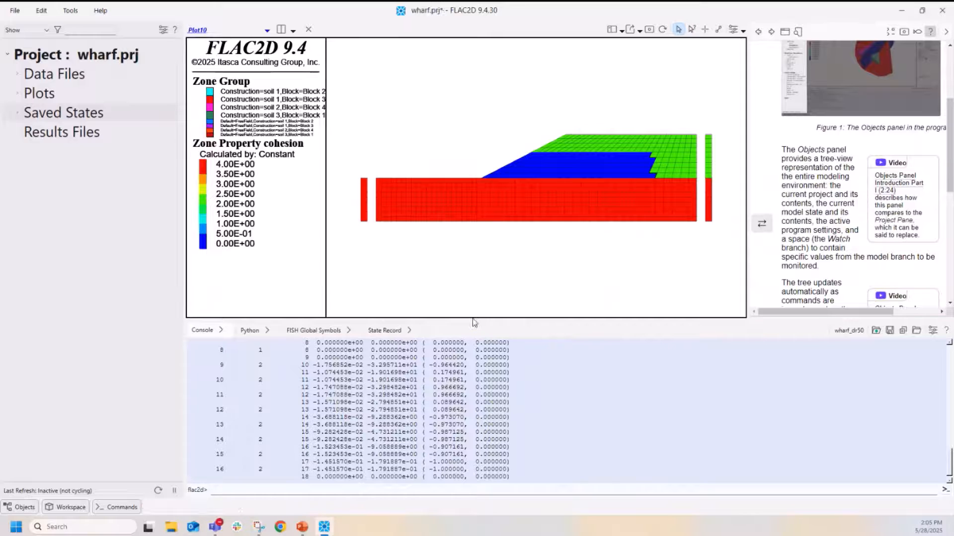
pyautogui.moveTo(472, 319); pyautogui.dragTo(472, 372)
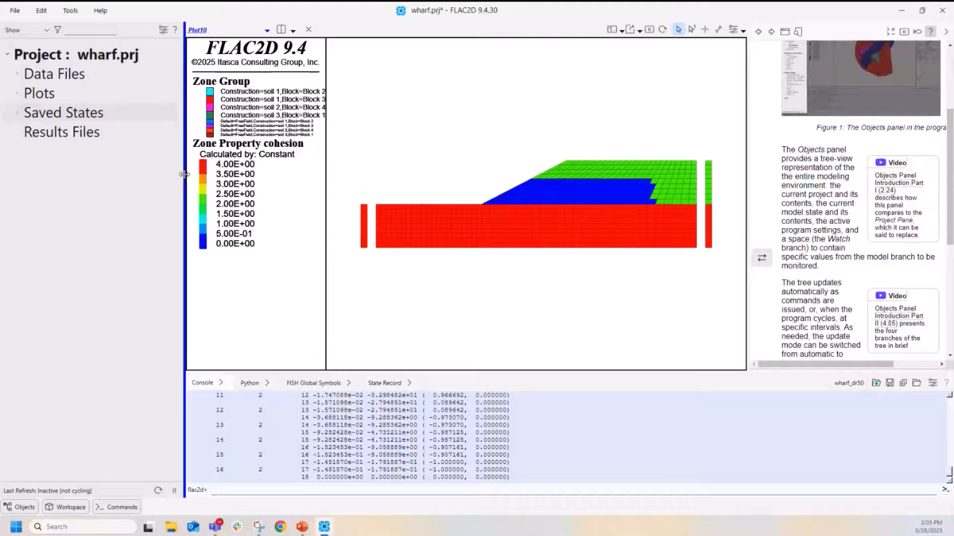
pyautogui.moveTo(185, 176); pyautogui.dragTo(161, 177)
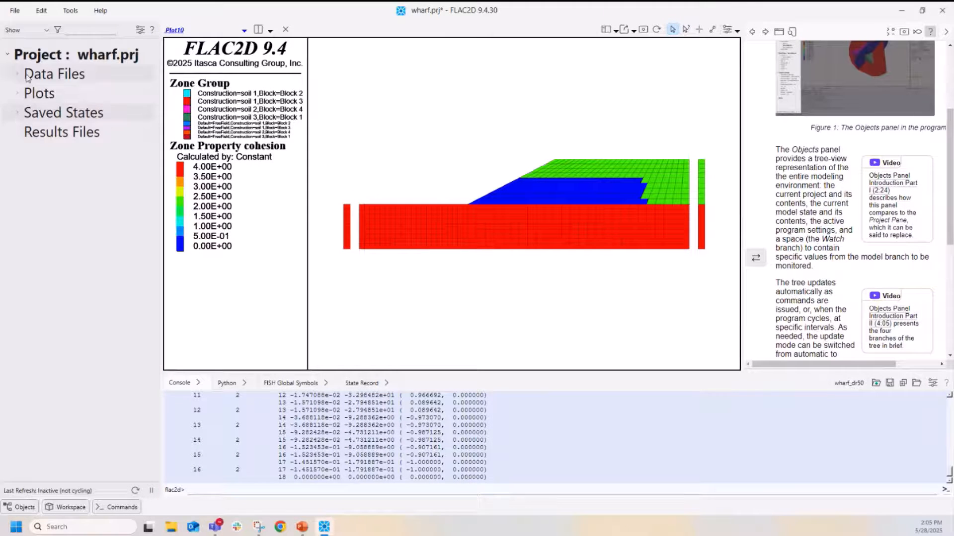
# Step: Show the Model branch in the object tree again and expand its zone entry to examine the zone properties
pyautogui.click(47, 33)
pyautogui.click(10, 56)
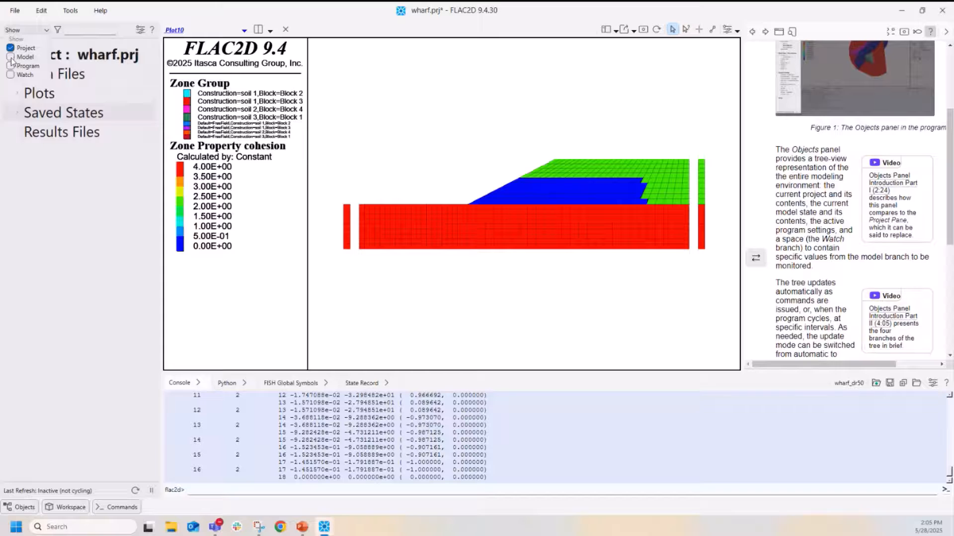
pyautogui.click(8, 149)
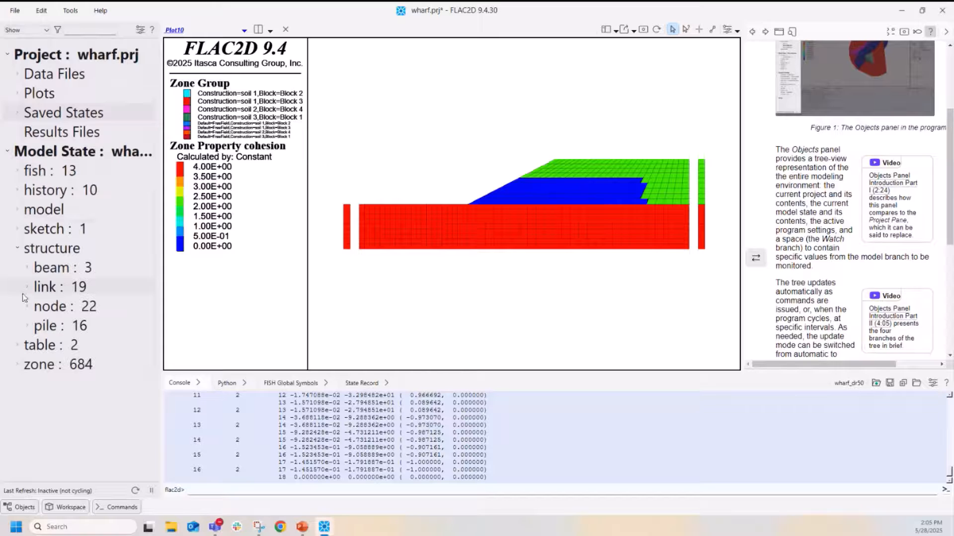
pyautogui.click(18, 365)
pyautogui.scroll(-2, 63, 288)
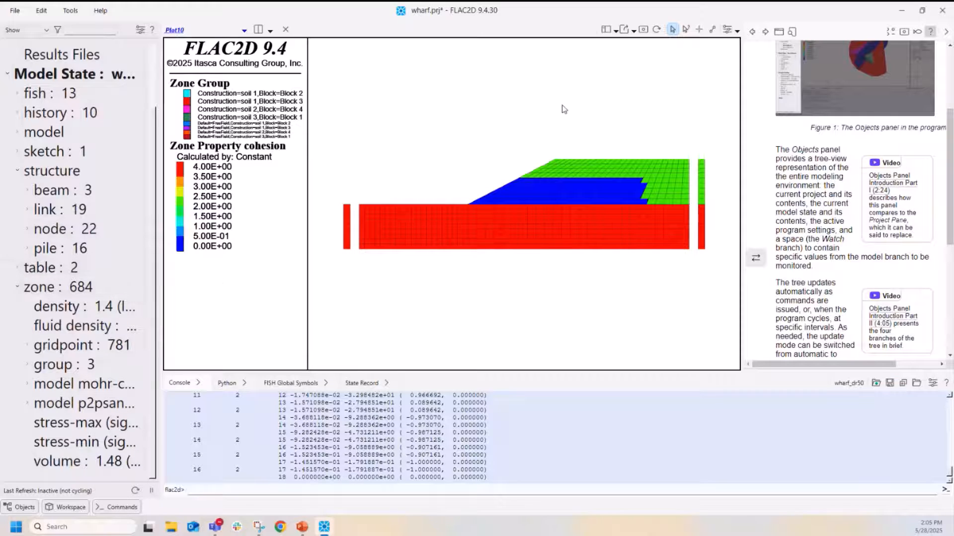
# Step: Open the project's Disp plot with the plot item attributes in place of the help page, and save the project
pyautogui.click(890, 31)
pyautogui.scroll(2, 45, 139)
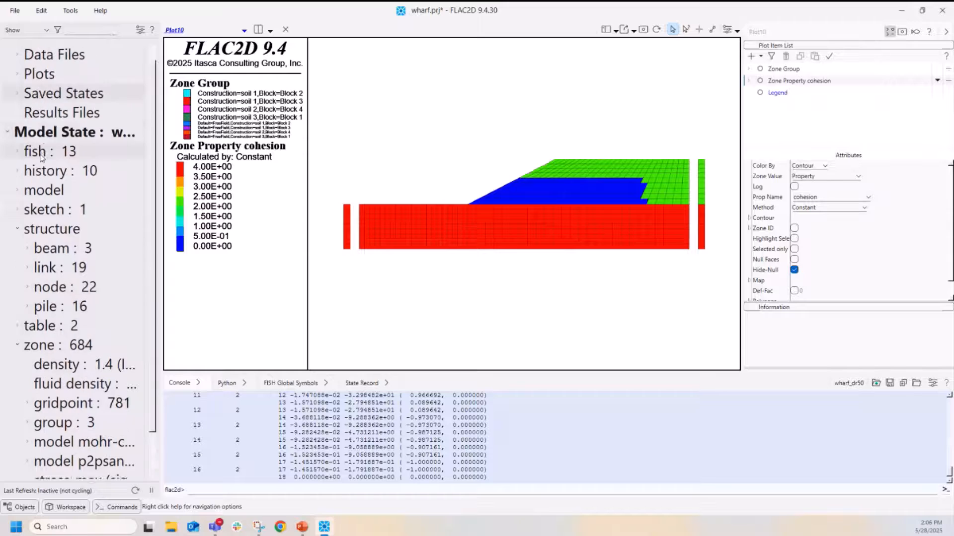
pyautogui.click(17, 93)
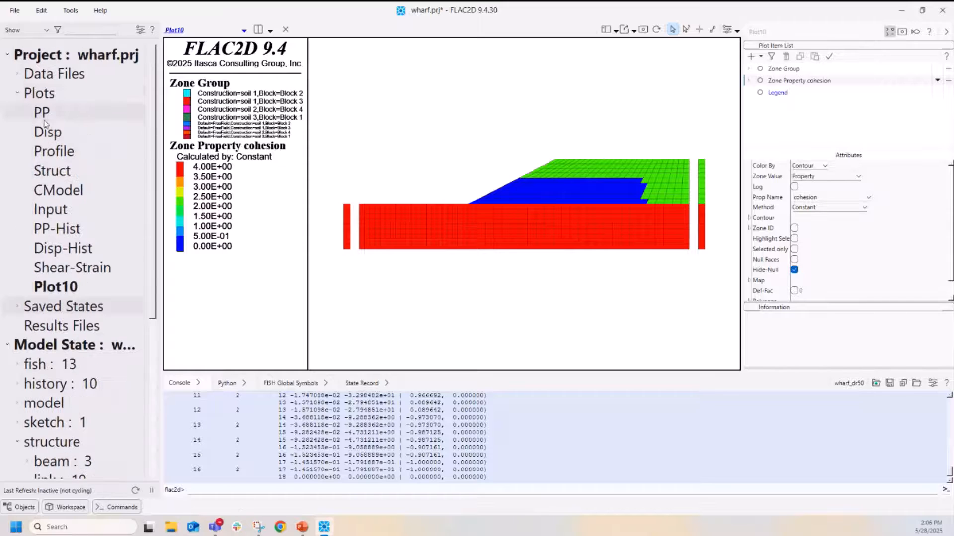
pyautogui.click(52, 134)
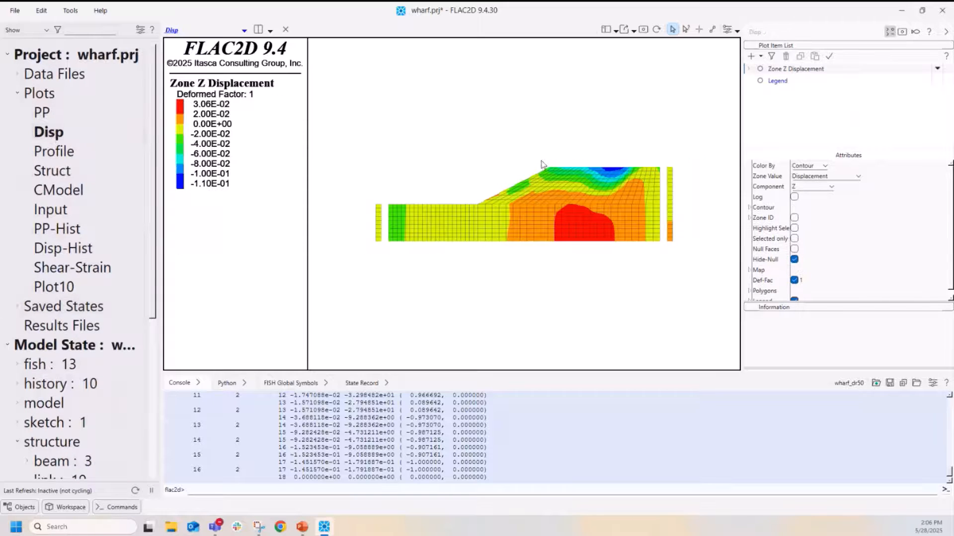
pyautogui.scroll(3, 523, 150)
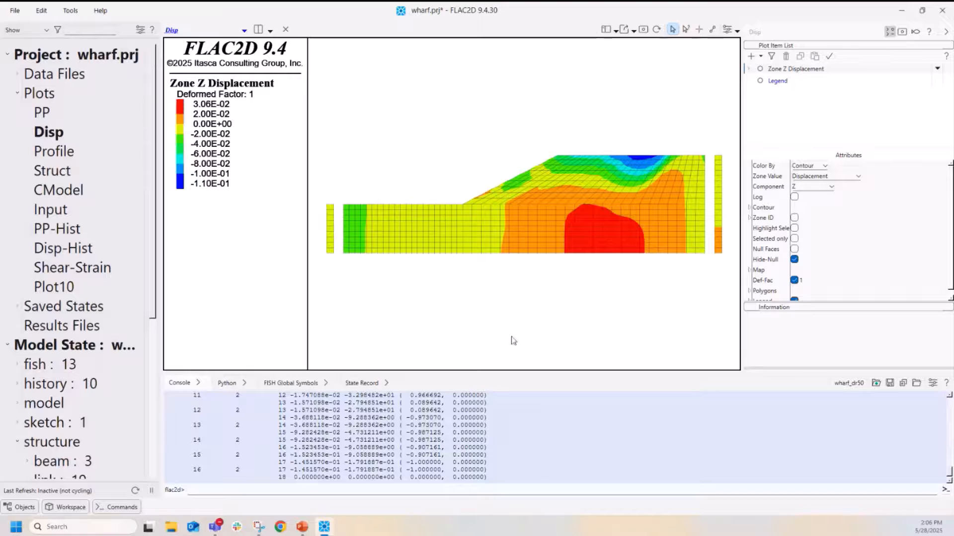
pyautogui.hotkey('ctrl', 's')
# Step: Turn on isolines for the zone Z displacement contours and expand the isoline text settings
pyautogui.click(749, 208)
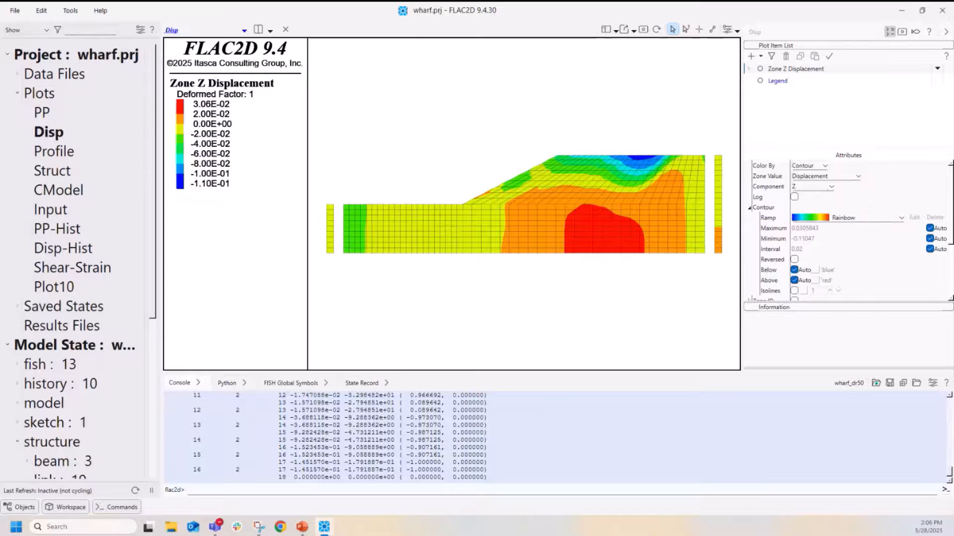
pyautogui.scroll(-2, 950, 229)
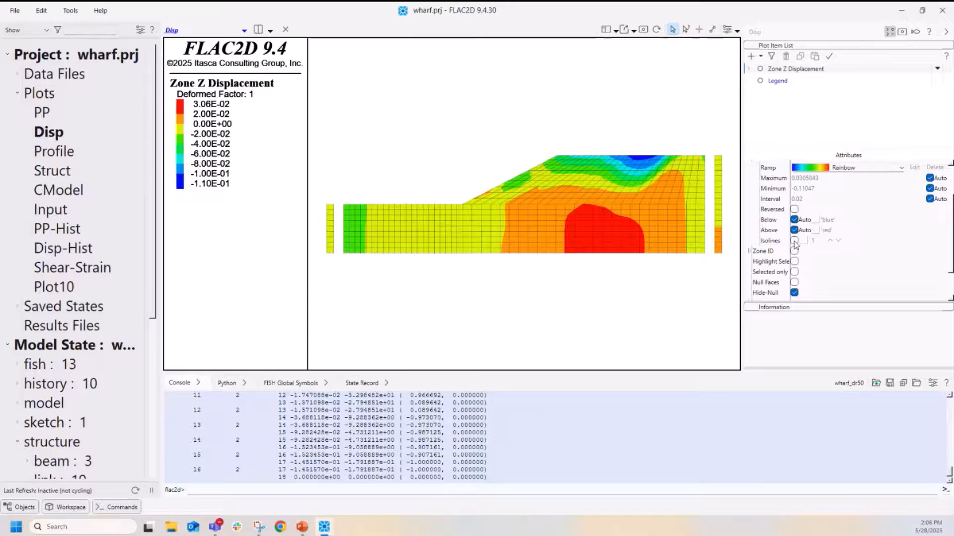
pyautogui.click(794, 241)
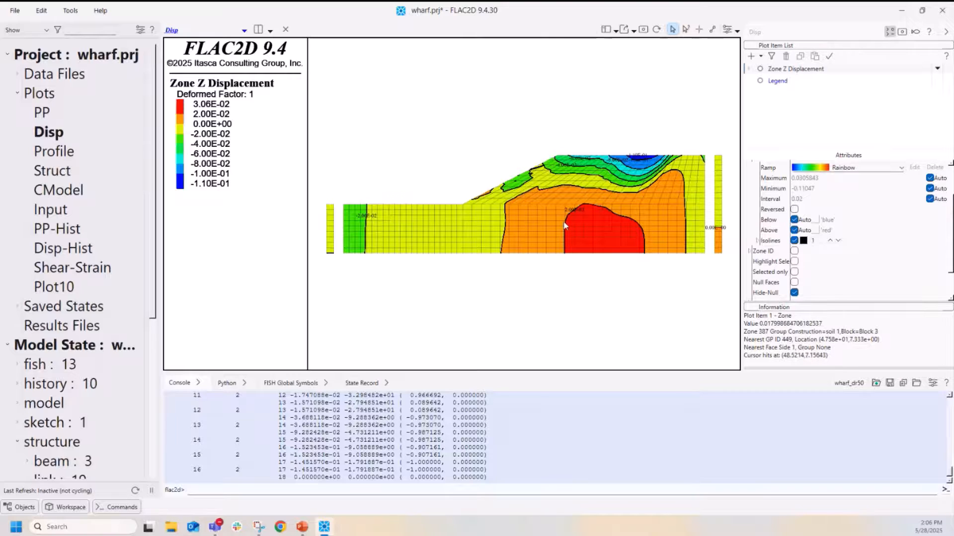
pyautogui.click(757, 241)
pyautogui.click(766, 251)
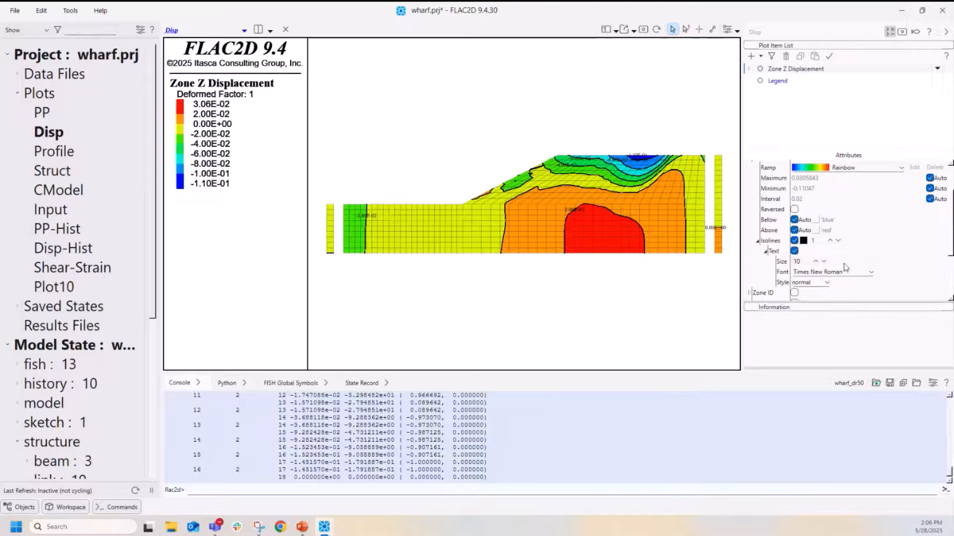
# Step: Increase the isoline label text size to 15
pyautogui.click(815, 262)
pyautogui.click(816, 262)
pyautogui.click(815, 262)
pyautogui.click(815, 262)
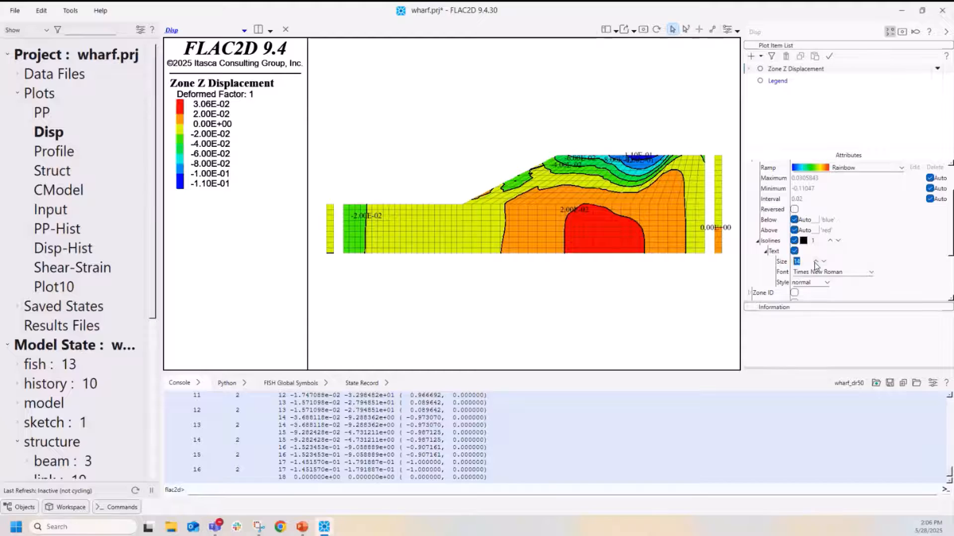
pyautogui.click(816, 262)
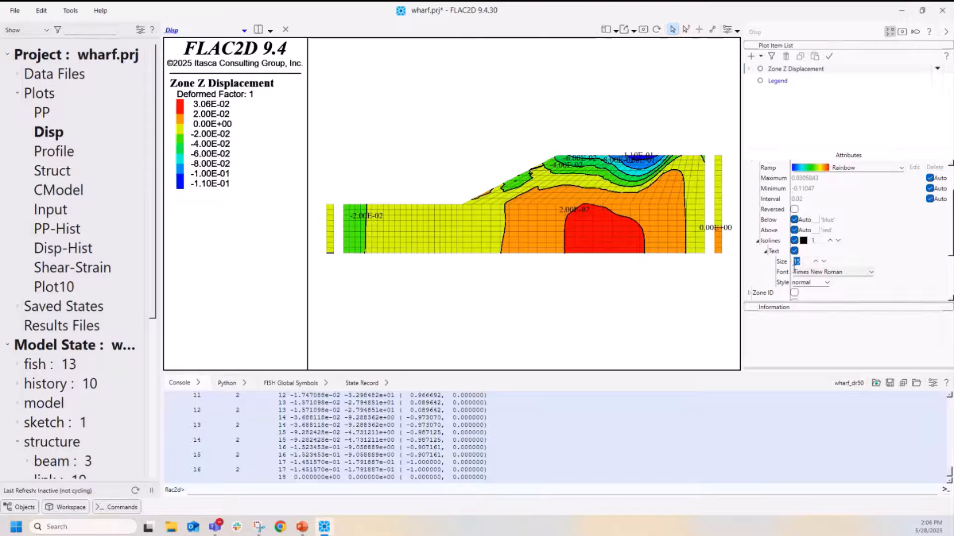
# Step: Toggle the isoline text labels for comparison, leaving them off, and turn off the isolines
pyautogui.click(794, 251)
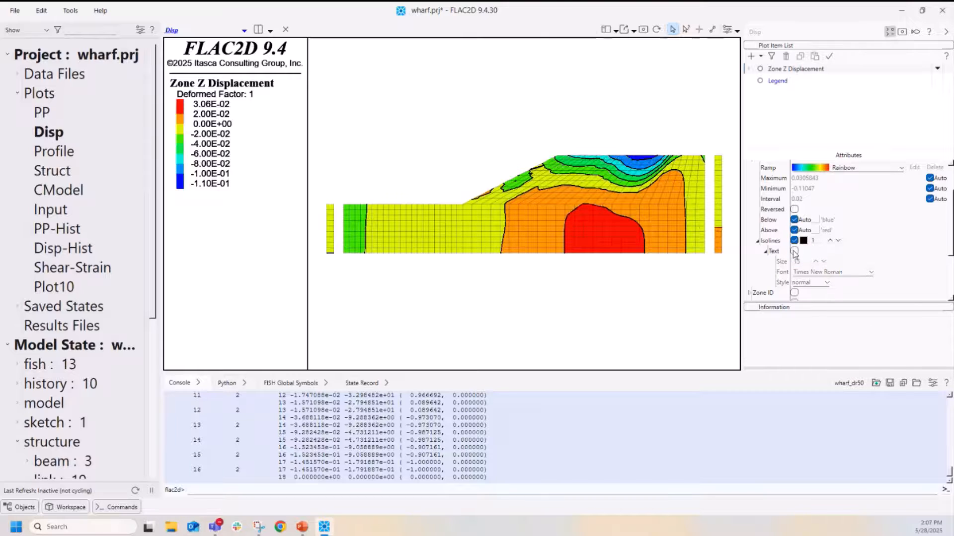
pyautogui.click(794, 251)
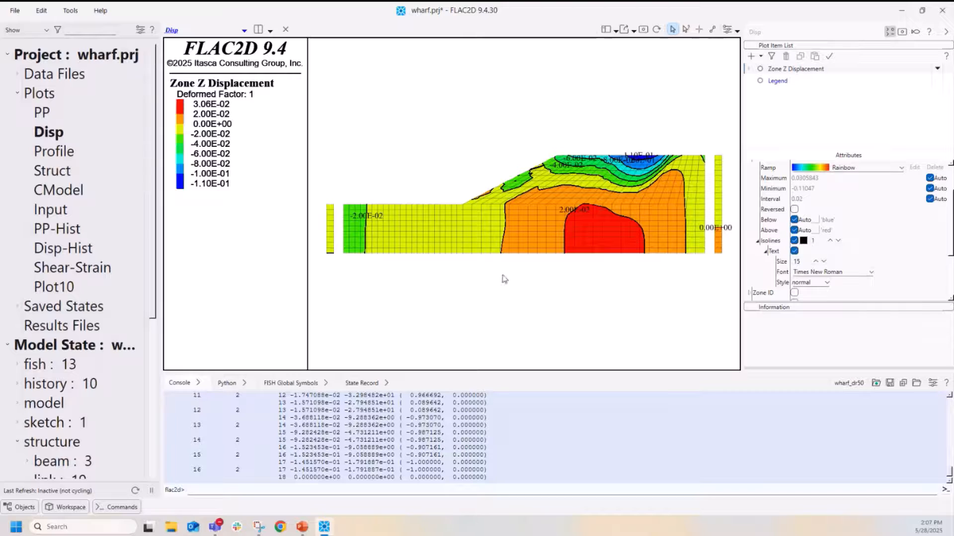
pyautogui.click(795, 251)
pyautogui.click(794, 240)
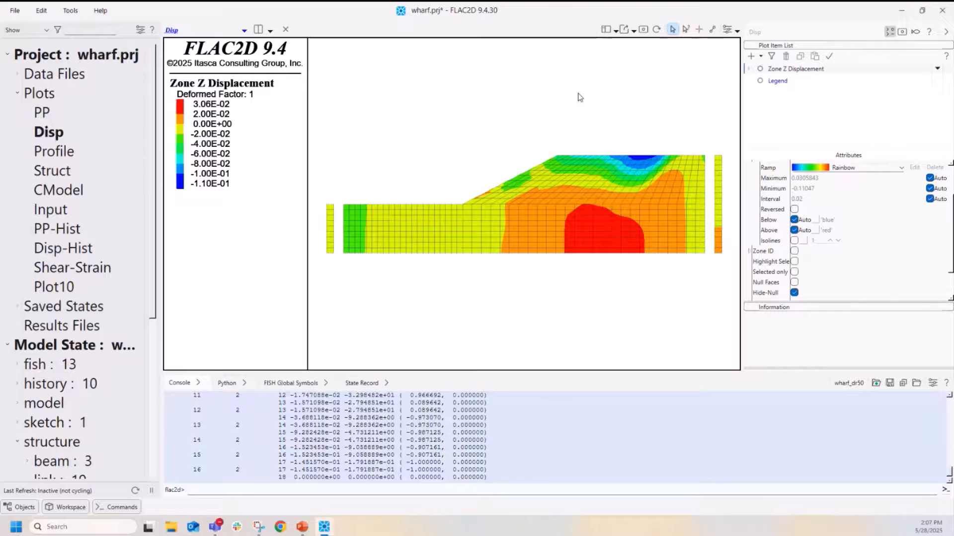
# Step: Add a Grid Point item to the displacement plot and reduce its square marks to size 2
pyautogui.click(752, 58)
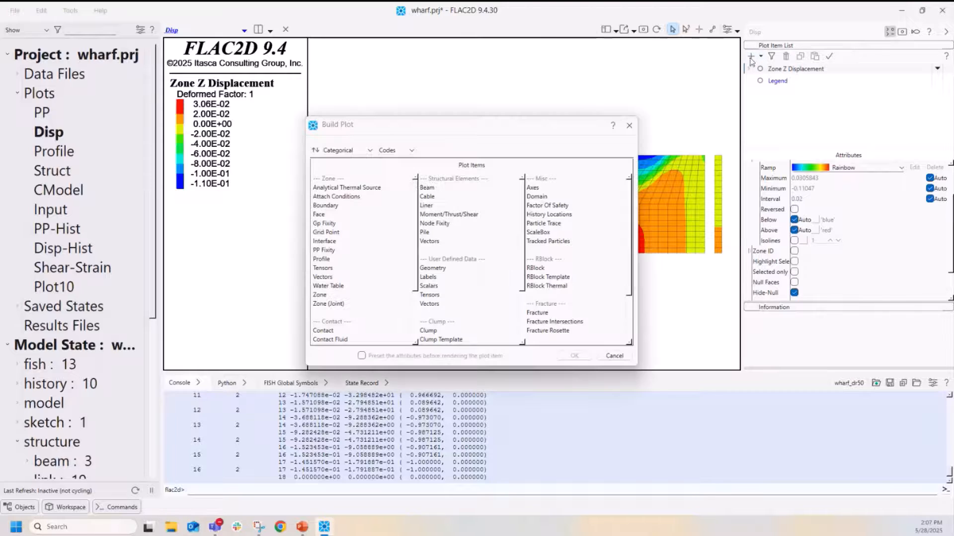
pyautogui.doubleClick(326, 233)
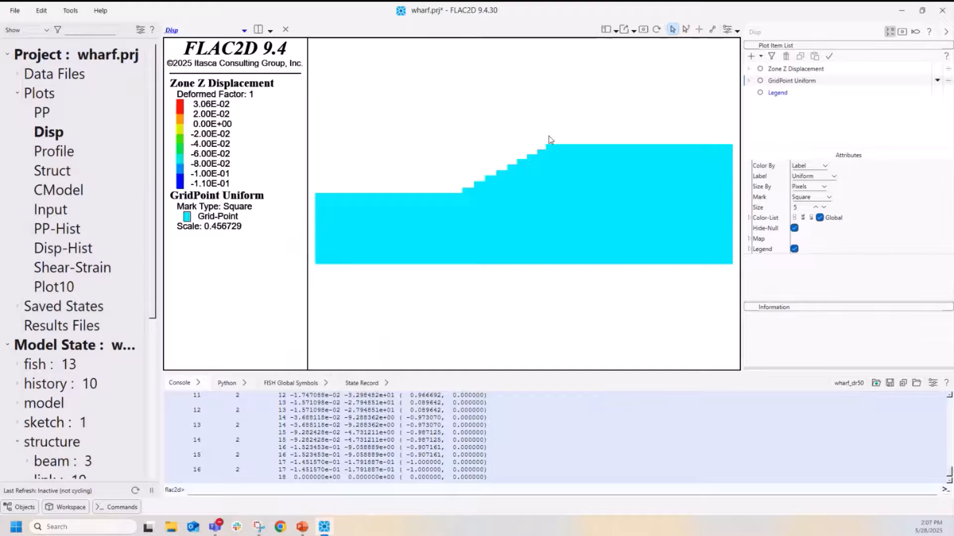
pyautogui.click(824, 209)
pyautogui.click(824, 209)
pyautogui.click(824, 209)
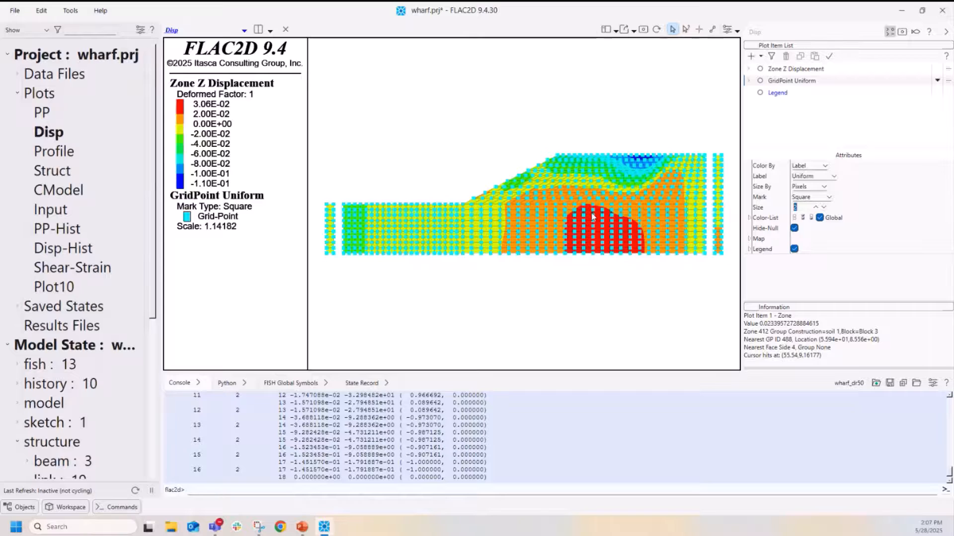
# Step: Try labelling the grid points by group, switch to coloring them by X displacement contour, and hide the Zone Z Displacement item
pyautogui.click(832, 178)
pyautogui.click(819, 195)
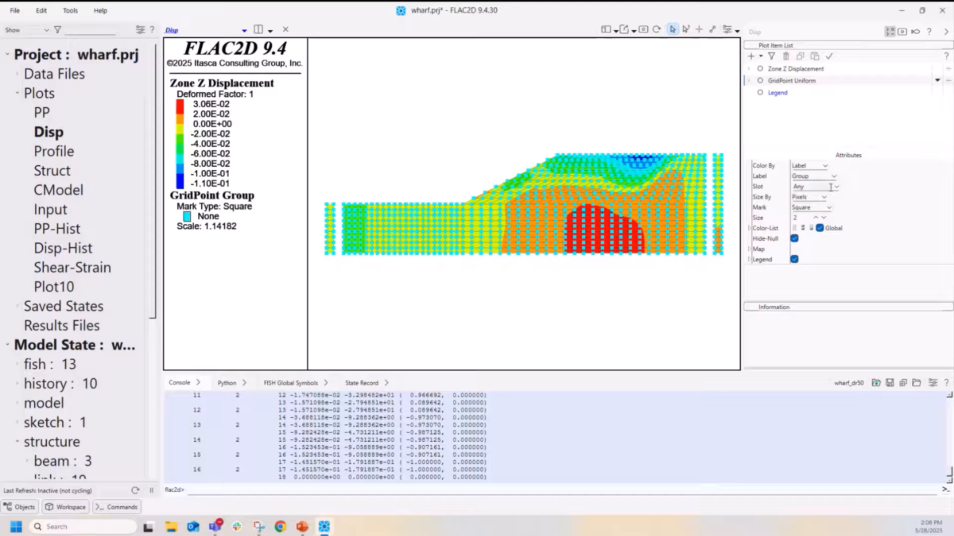
pyautogui.click(824, 164)
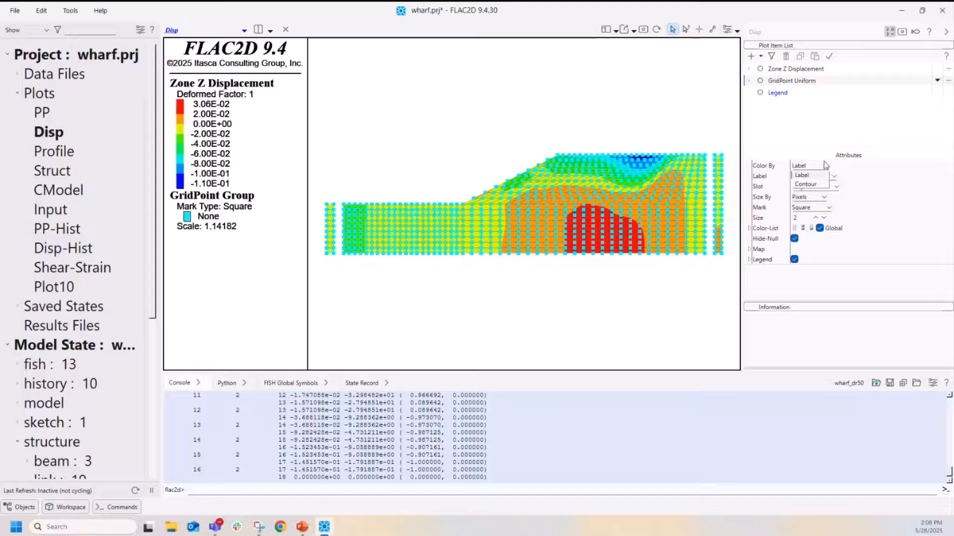
pyautogui.click(816, 185)
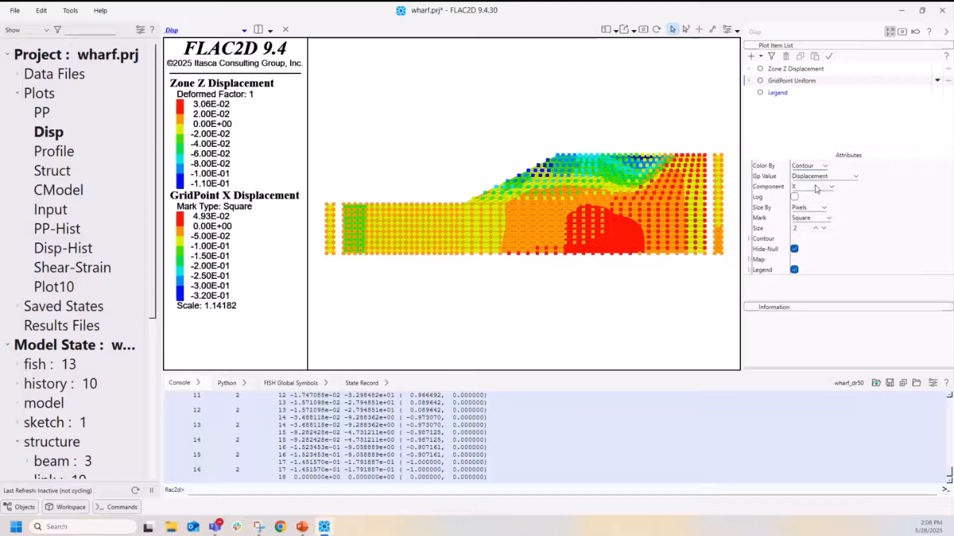
pyautogui.click(760, 69)
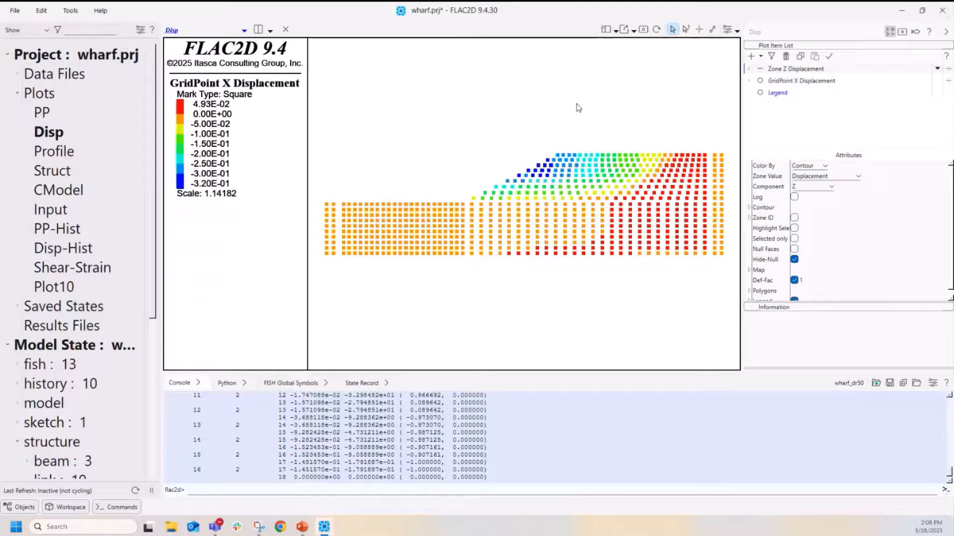
# Step: Create a new sketch set named test and accept the note about sketch sets being saved with the model state
pyautogui.hotkey('alt', 'Tab')
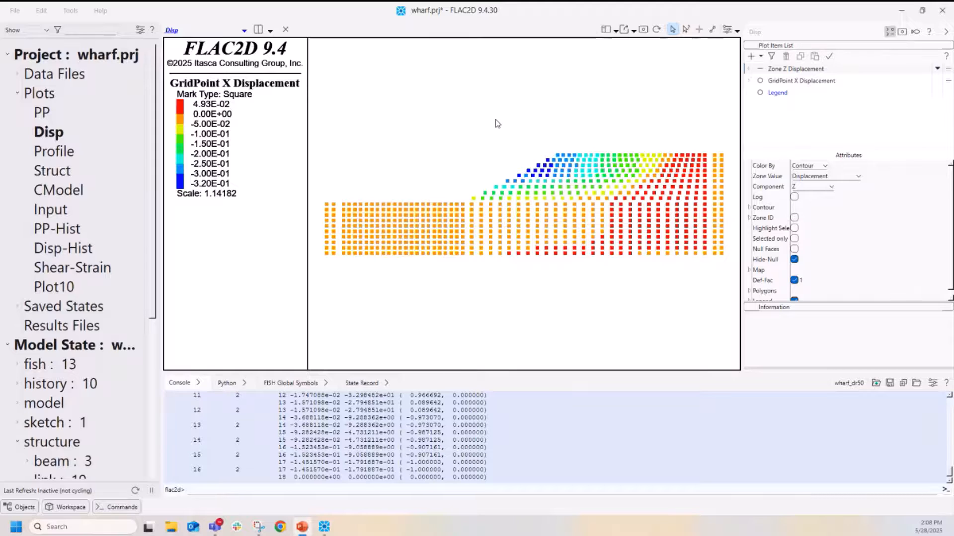
pyautogui.click(244, 31)
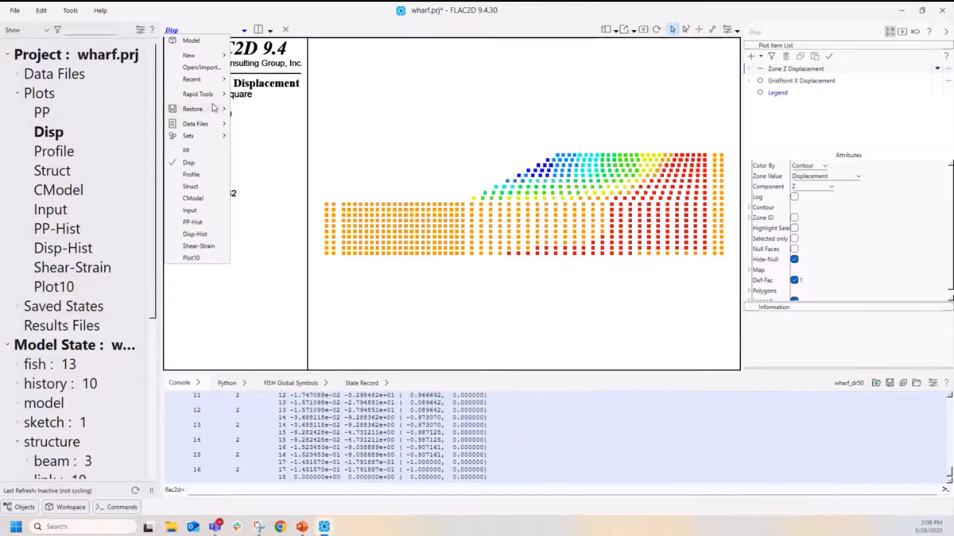
pyautogui.moveTo(220, 139)
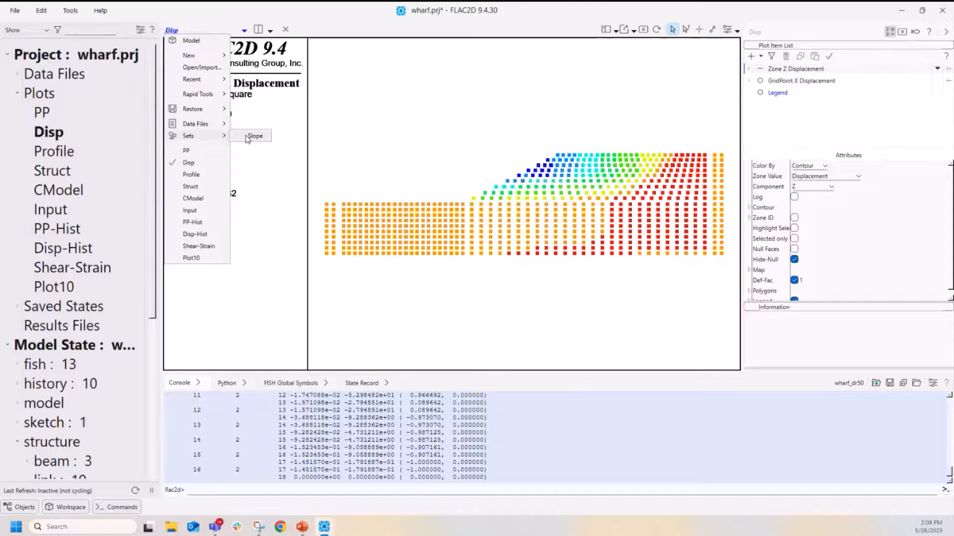
pyautogui.moveTo(197, 58)
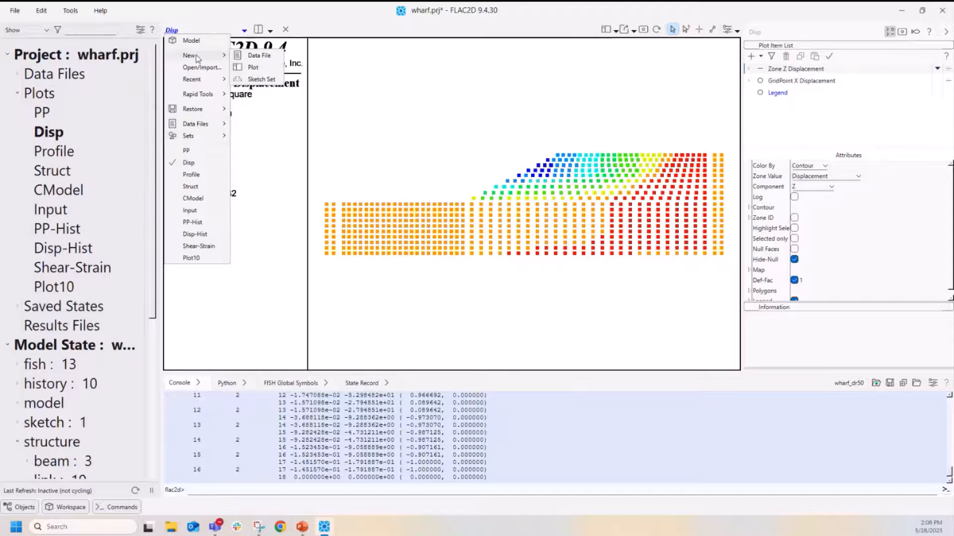
pyautogui.click(251, 80)
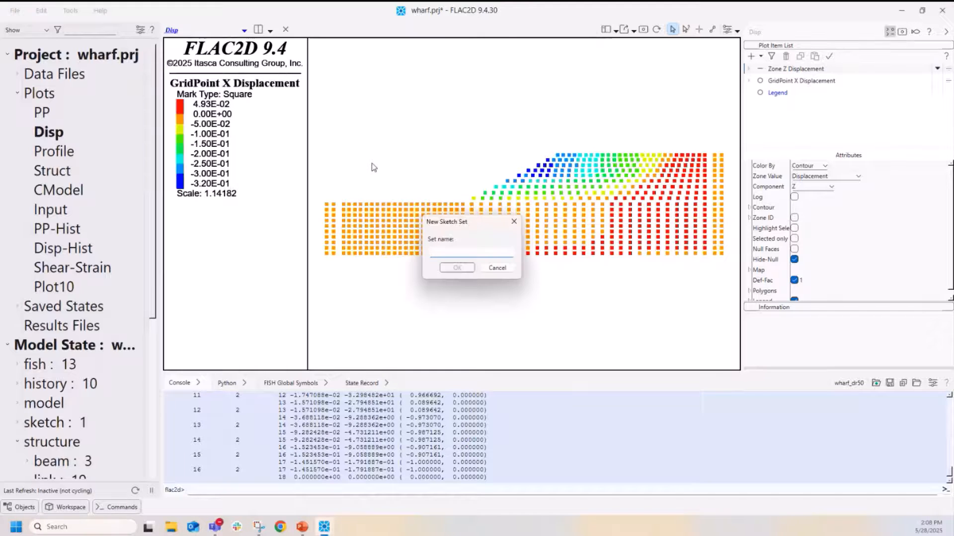
pyautogui.write('test')
pyautogui.press('Return')
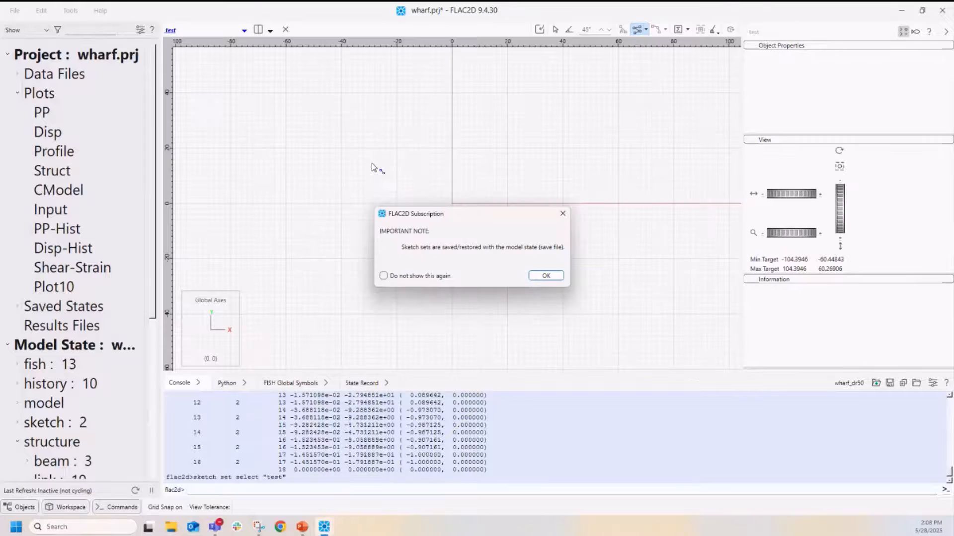
pyautogui.click(559, 277)
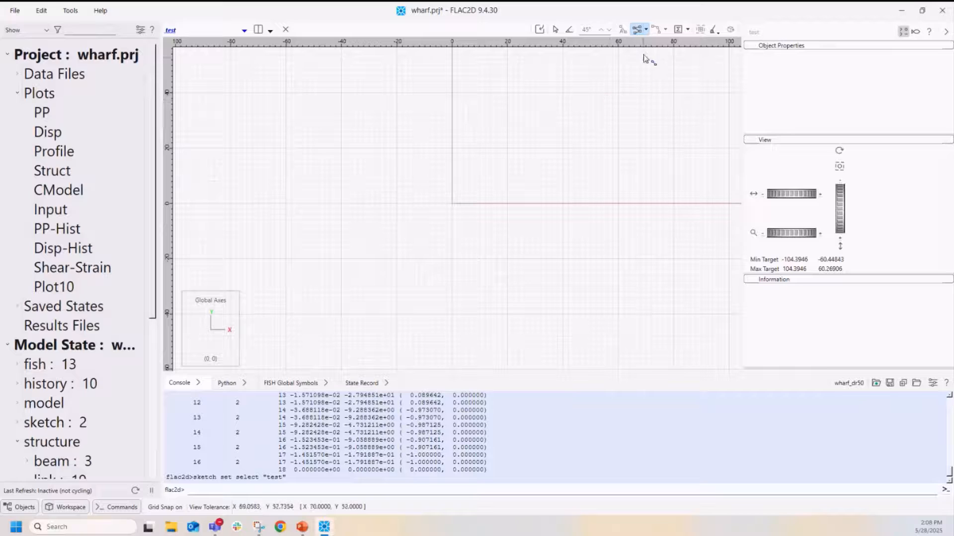
# Step: Generate an open-pit slope outline with the Slope Wizard, using the Open-Pit form with internal edges turned off
pyautogui.click(645, 31)
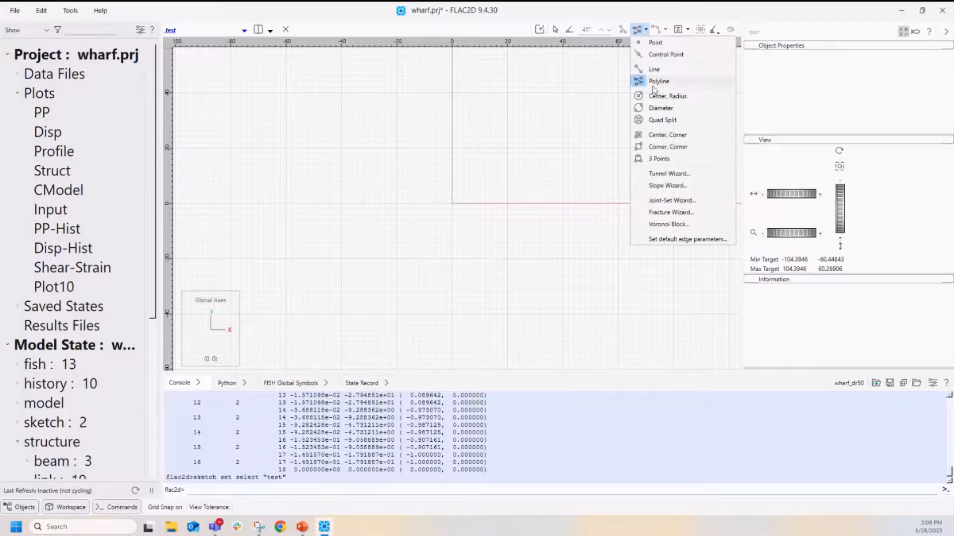
pyautogui.click(671, 187)
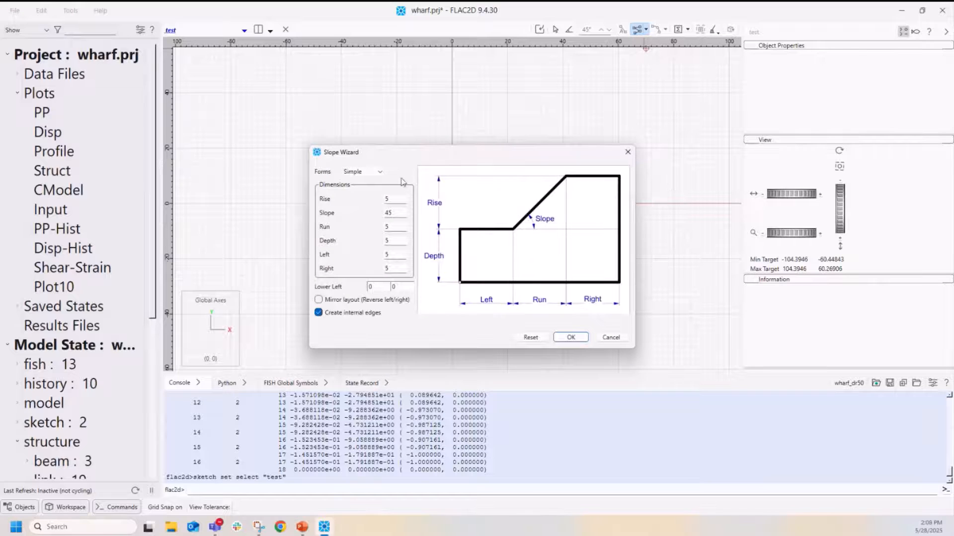
pyautogui.click(381, 173)
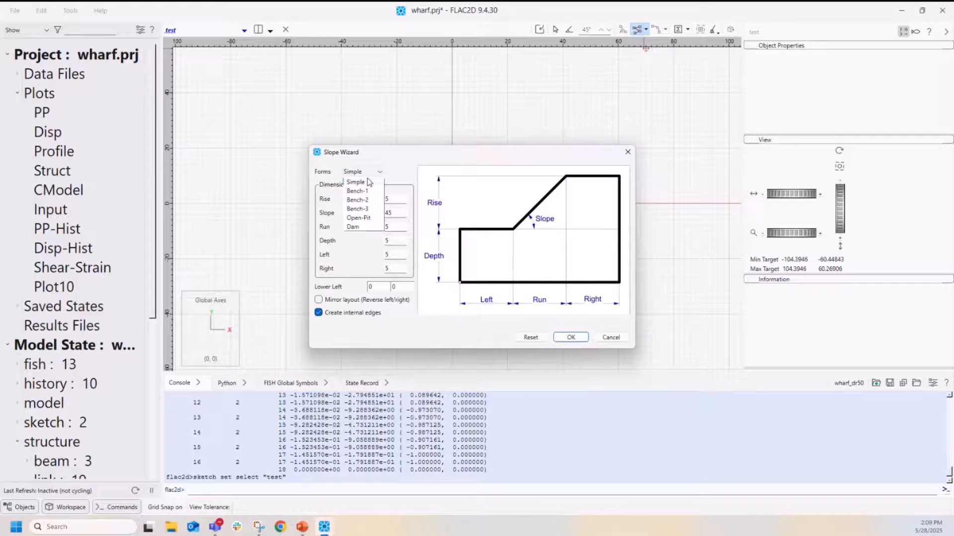
pyautogui.click(358, 218)
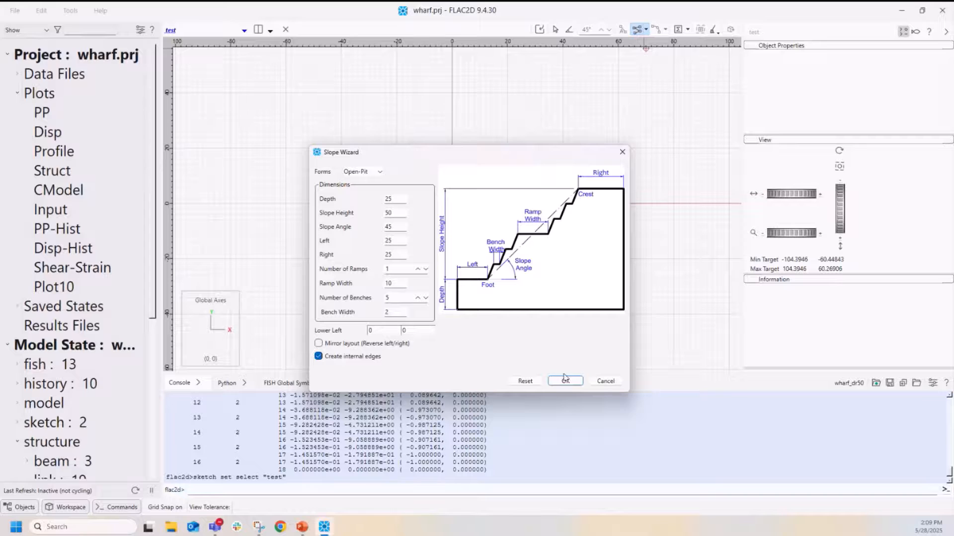
pyautogui.click(367, 358)
pyautogui.click(566, 381)
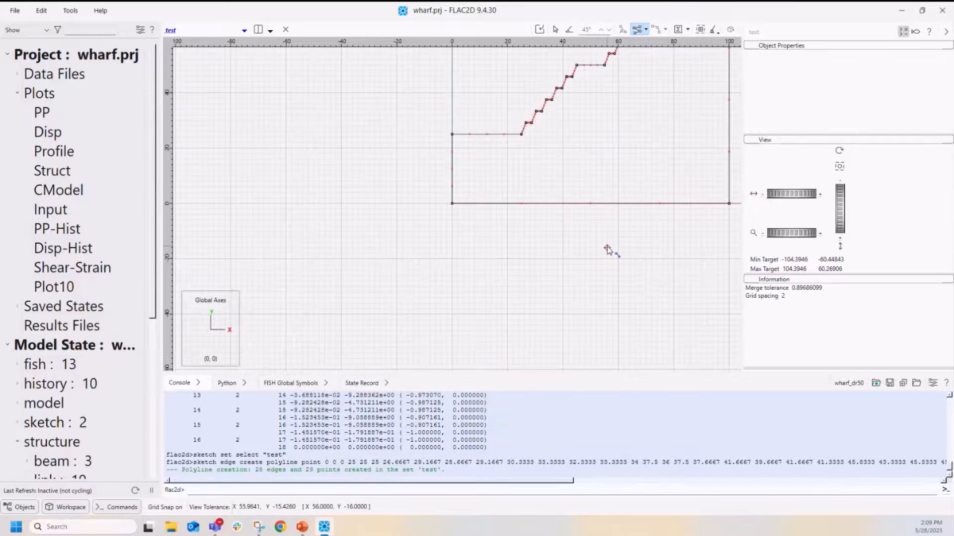
pyautogui.click(555, 30)
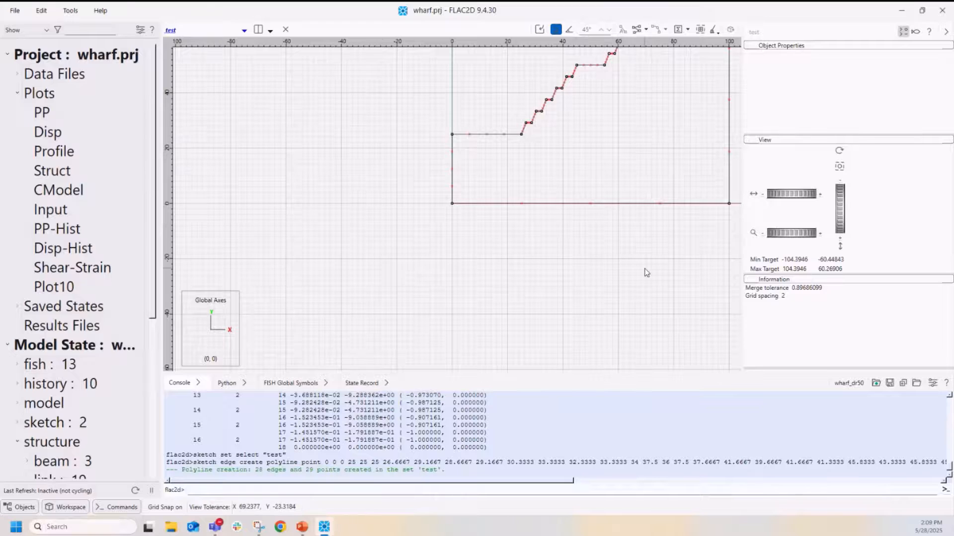
pyautogui.moveTo(641, 273)
pyautogui.mouseDown()
pyautogui.moveTo(556, 315)
pyautogui.moveTo(504, 370)
pyautogui.mouseUp()
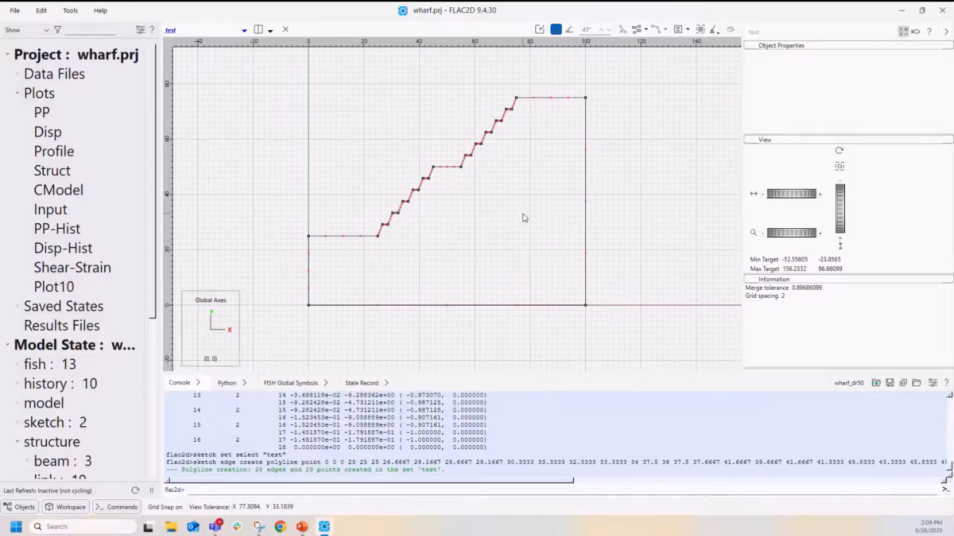
pyautogui.scroll(1, 522, 213)
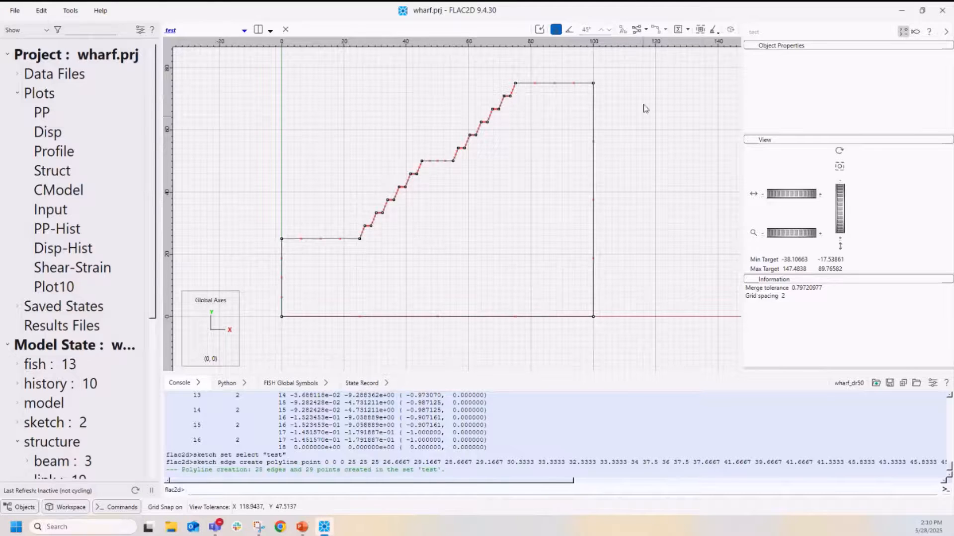
# Step: Set the Voronoi block generator's domain to the closed slope polygon and preview the Voronoi tessellation
pyautogui.click(647, 30)
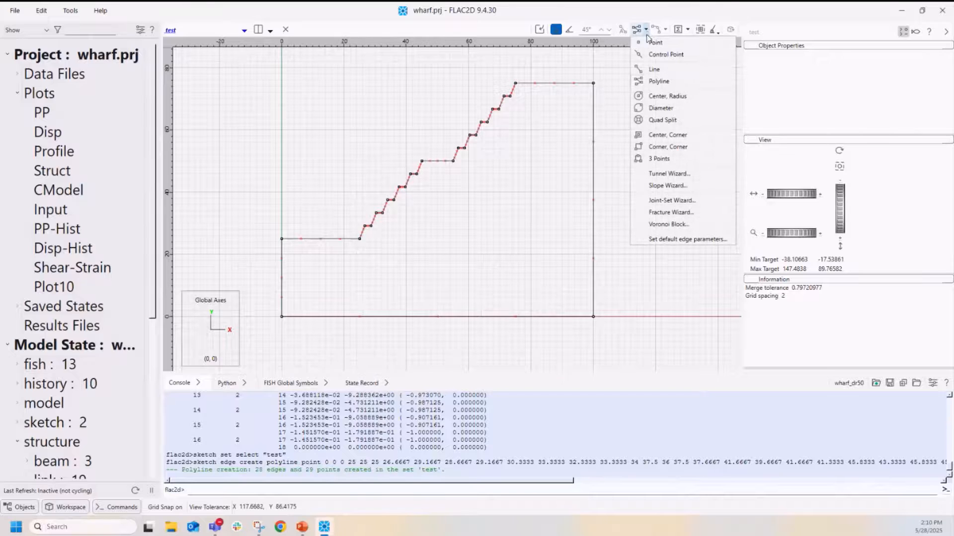
pyautogui.click(664, 225)
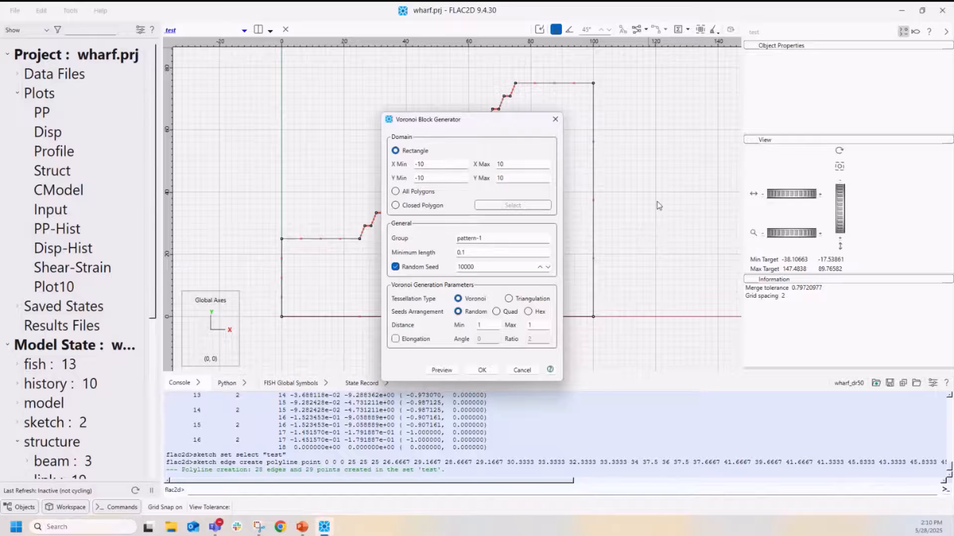
pyautogui.moveTo(483, 123); pyautogui.dragTo(250, 86)
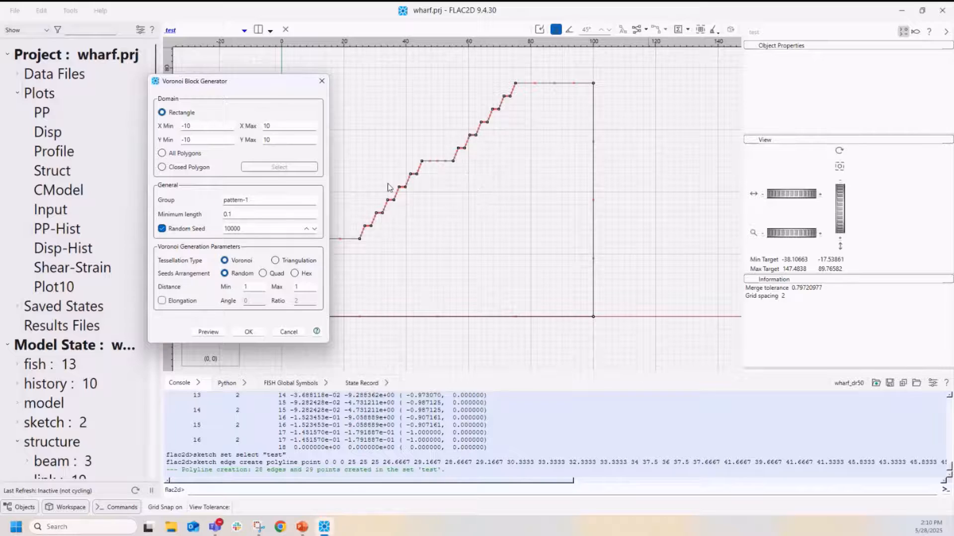
pyautogui.click(194, 168)
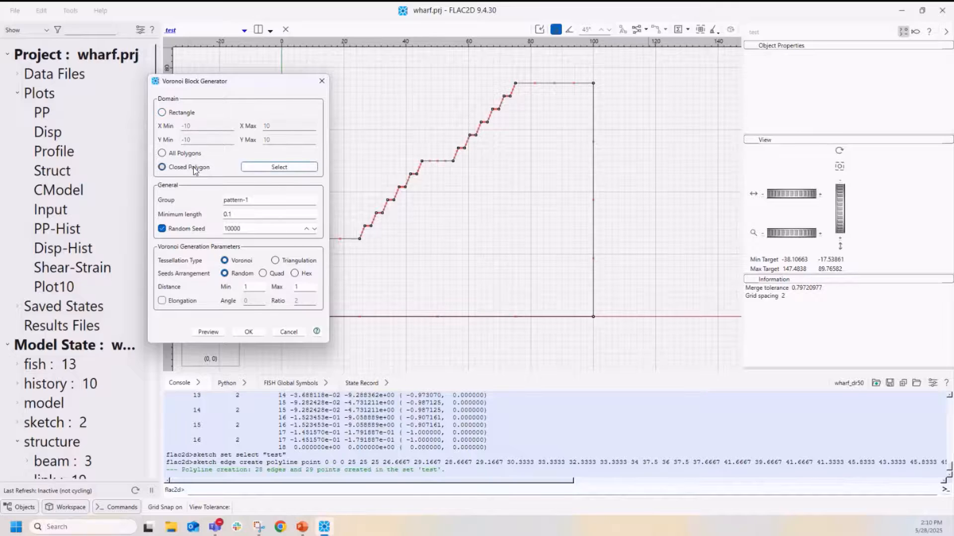
pyautogui.click(262, 168)
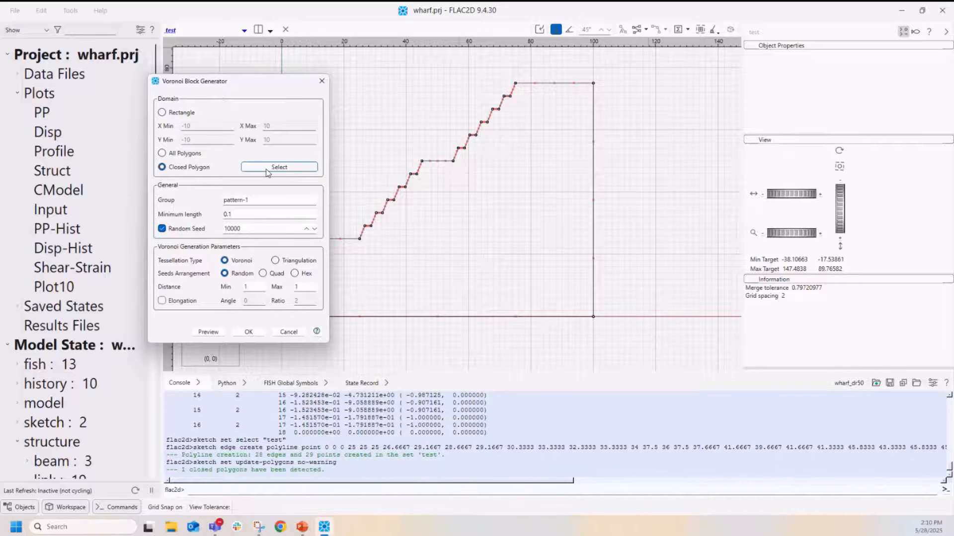
pyautogui.click(528, 226)
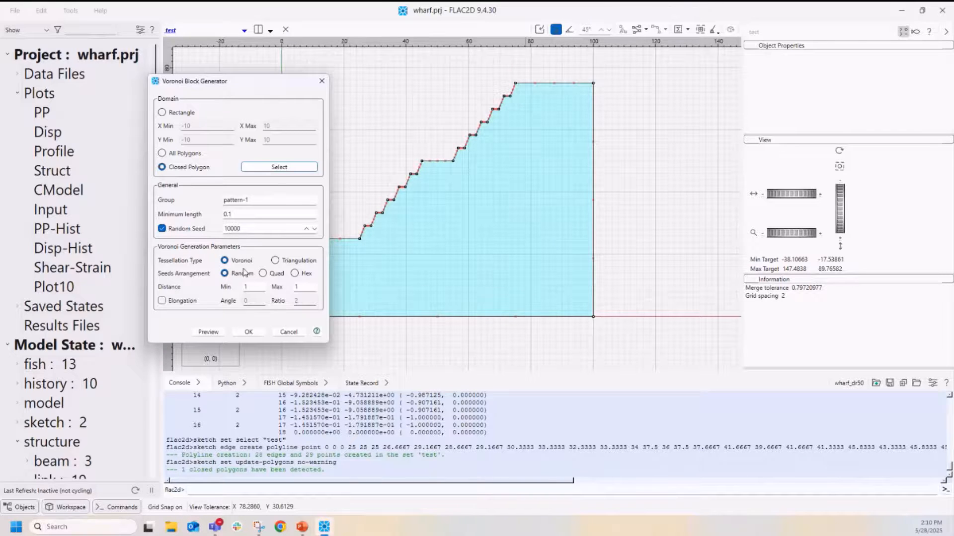
pyautogui.click(208, 332)
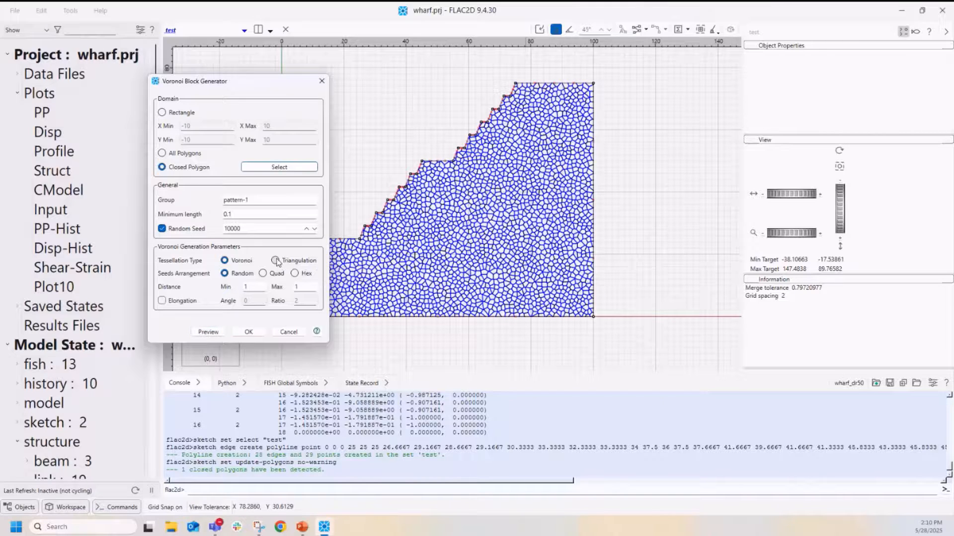
# Step: Preview a triangulation tessellation of the slope polygon, and cancel the block generator
pyautogui.click(276, 261)
pyautogui.click(208, 332)
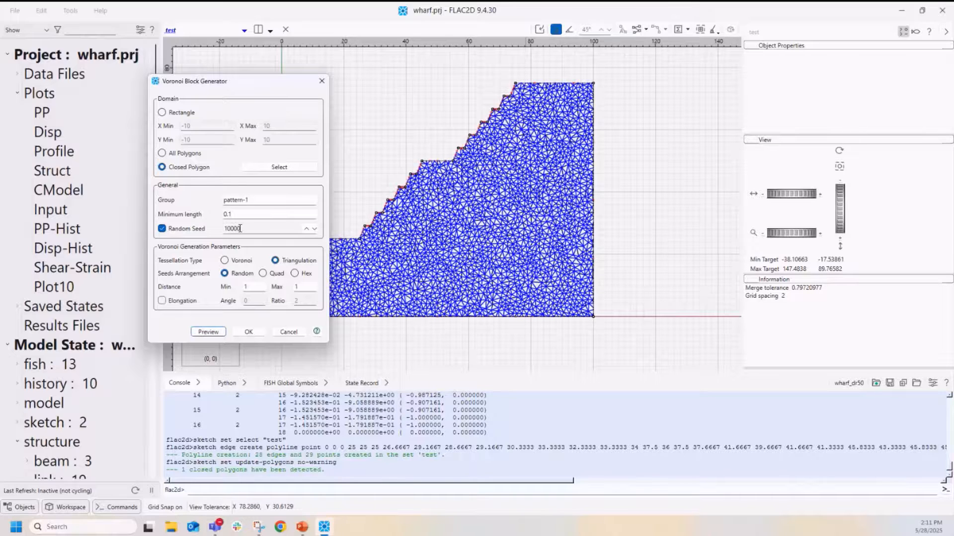
pyautogui.click(289, 331)
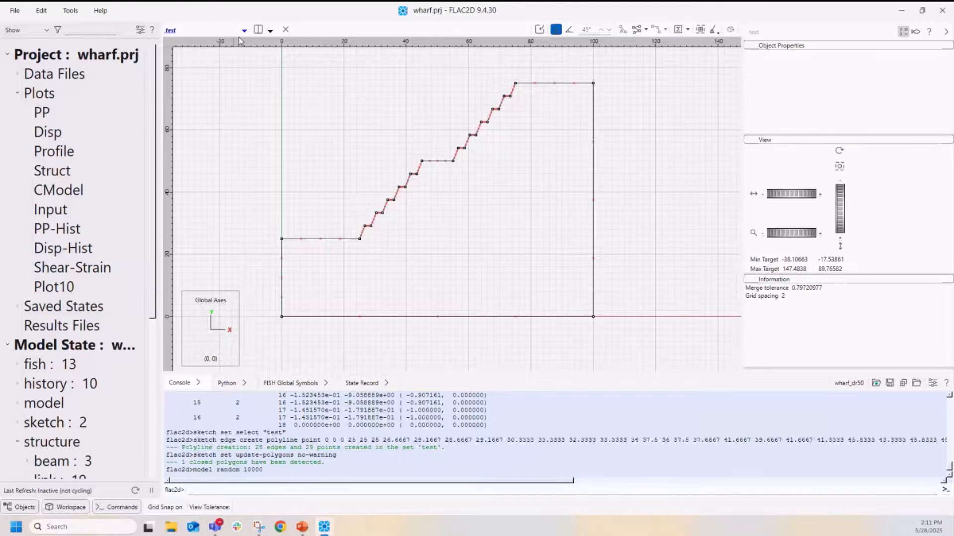
# Step: Close the test sketch view and create a new plot of the model's piles from the object tree
pyautogui.click(286, 30)
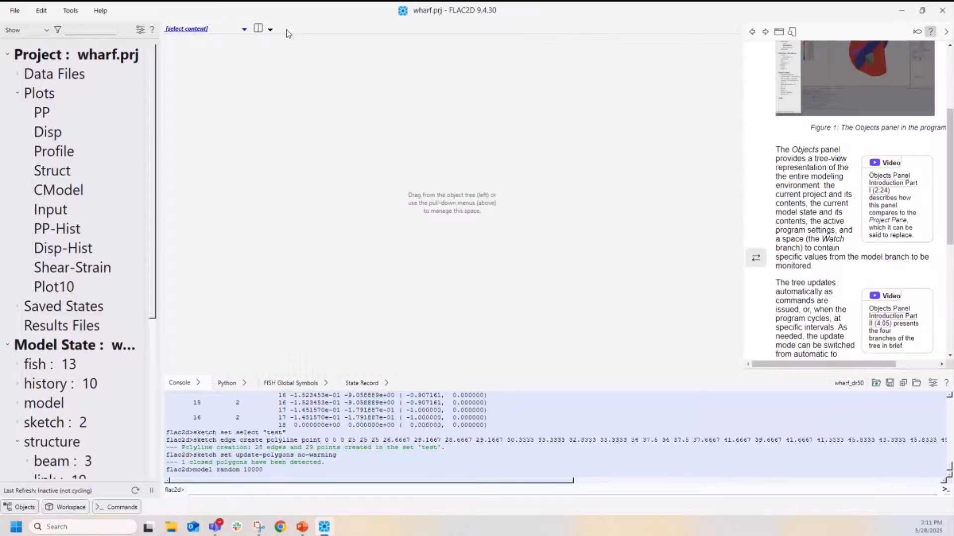
pyautogui.scroll(-4, 58, 218)
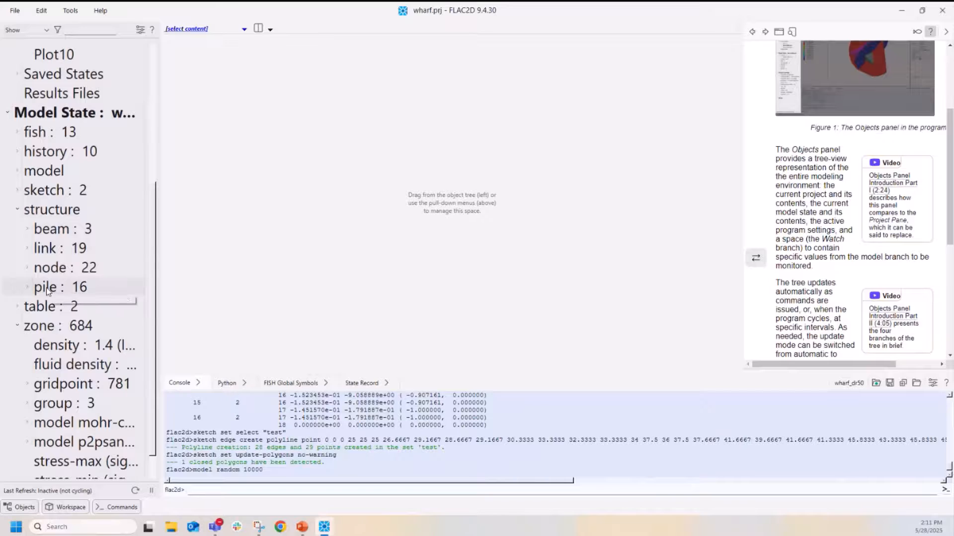
pyautogui.moveTo(46, 291); pyautogui.dragTo(474, 223)
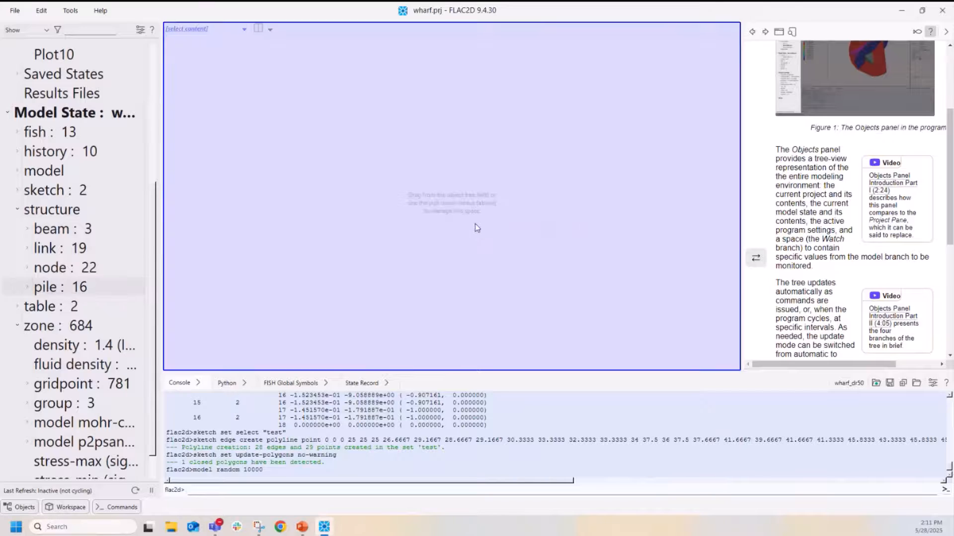
pyautogui.click(446, 269)
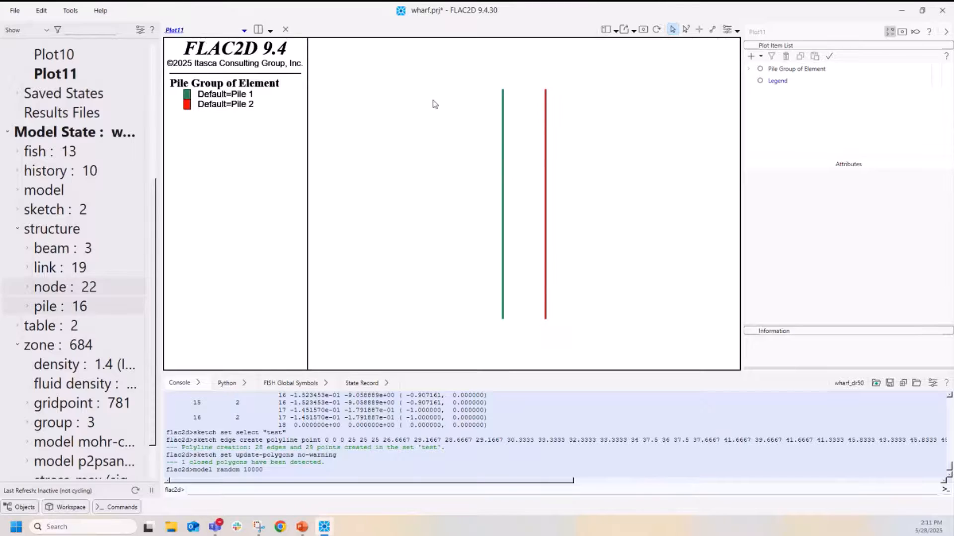
# Step: Color the piles by contour and set the contoured value to Force
pyautogui.click(804, 69)
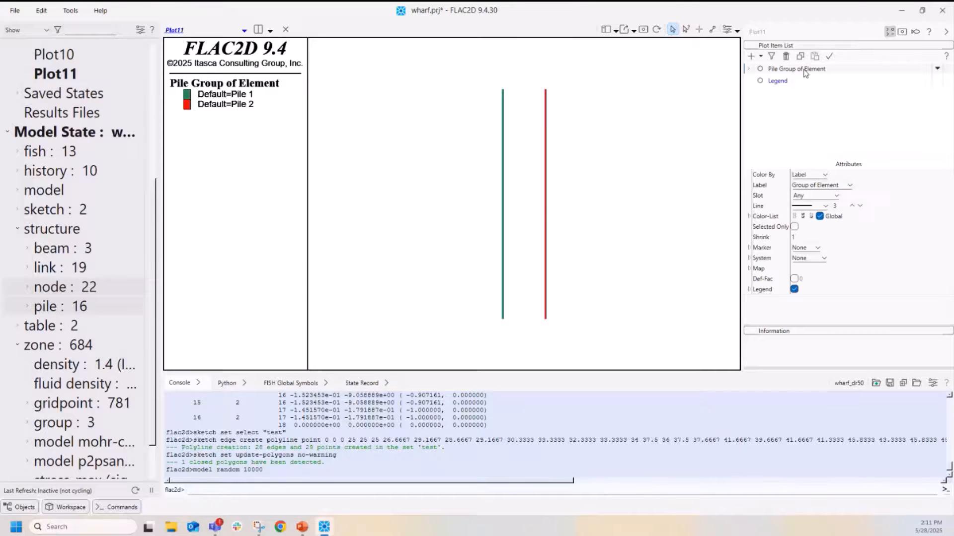
pyautogui.click(825, 175)
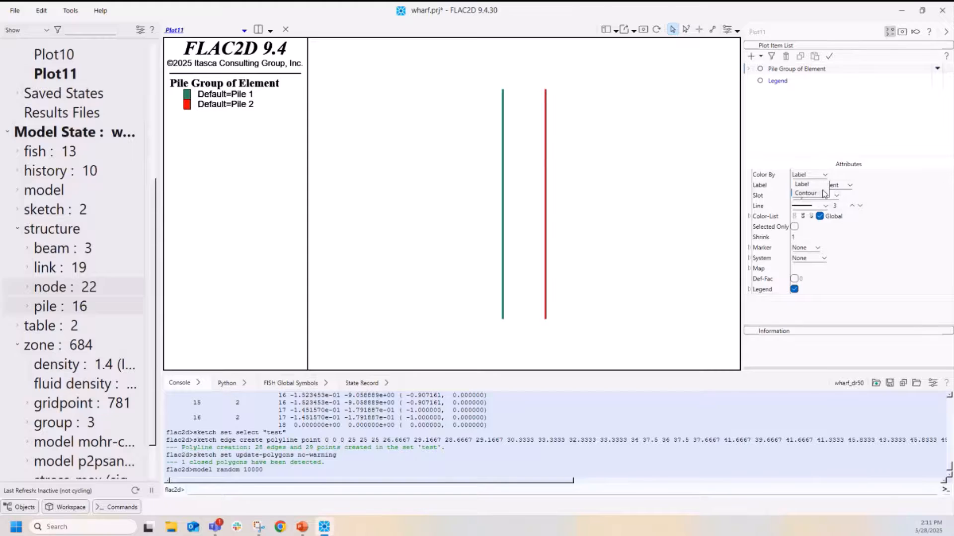
pyautogui.click(806, 193)
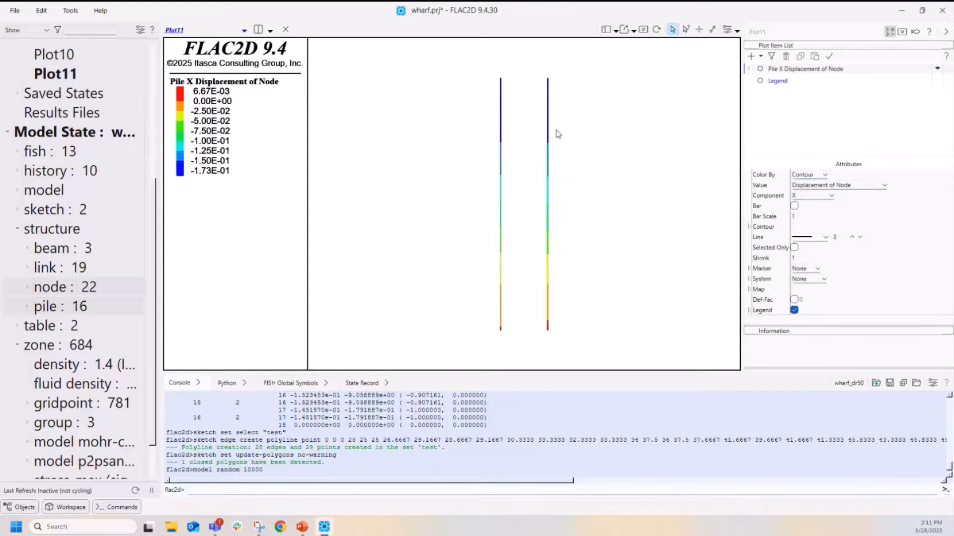
pyautogui.click(866, 187)
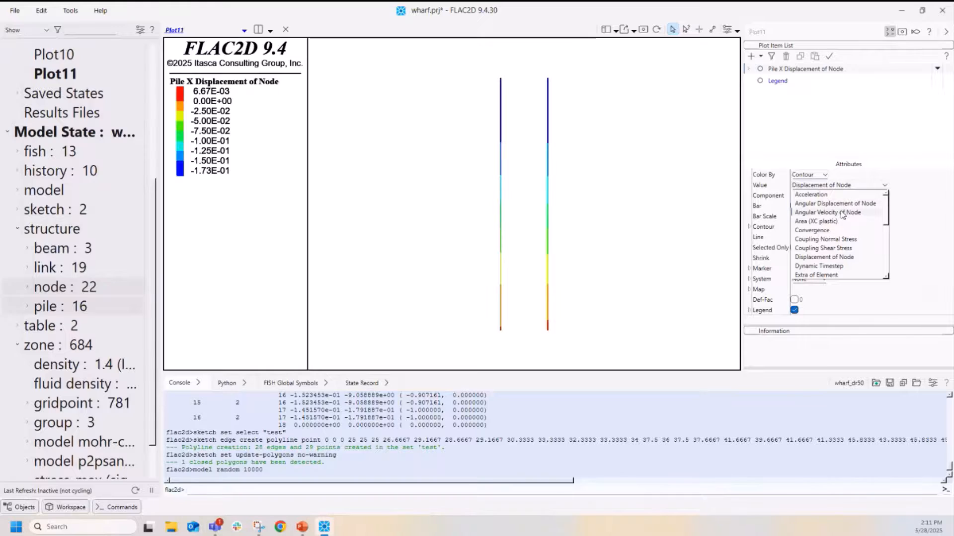
pyautogui.scroll(-2, 842, 214)
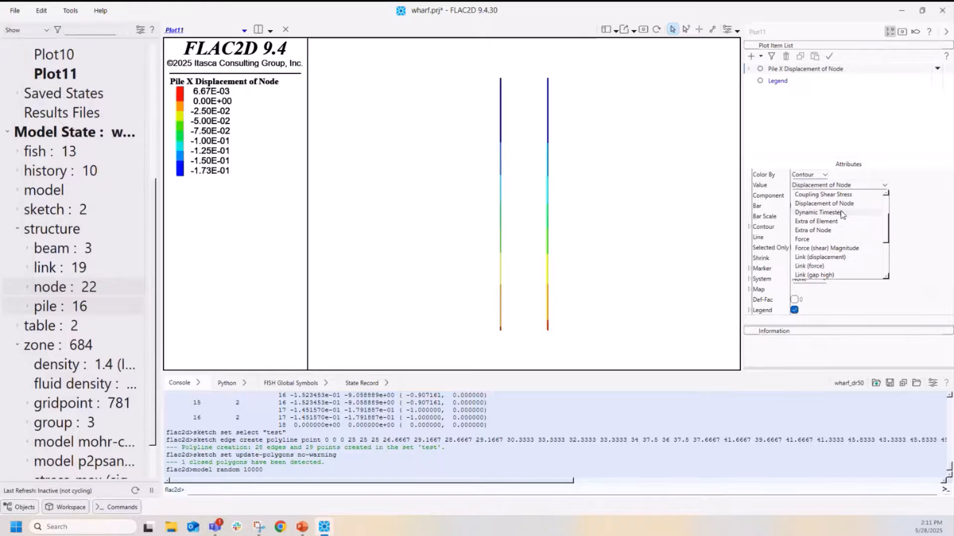
pyautogui.click(825, 238)
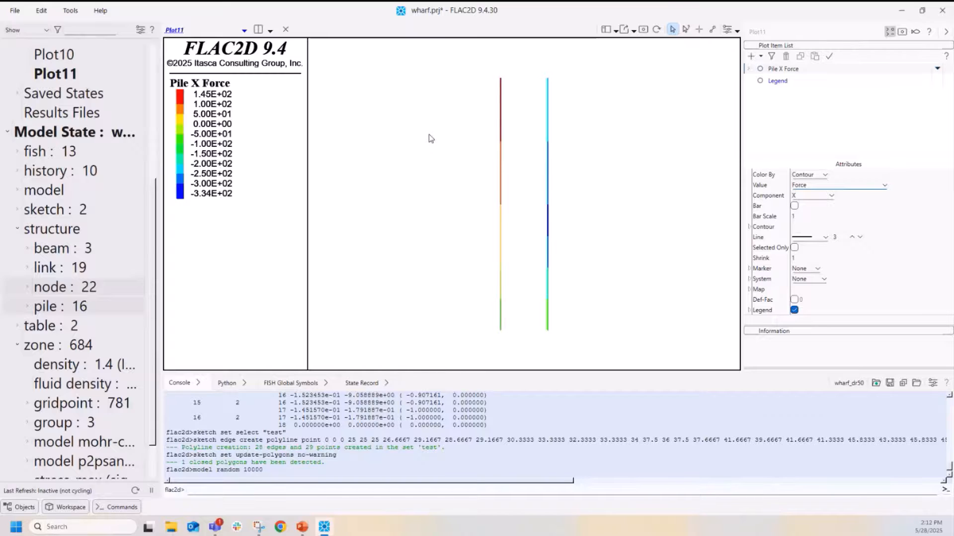
# Step: Export the force data of all visible 1D structural elements to tables and save the project
pyautogui.rightClick(421, 109)
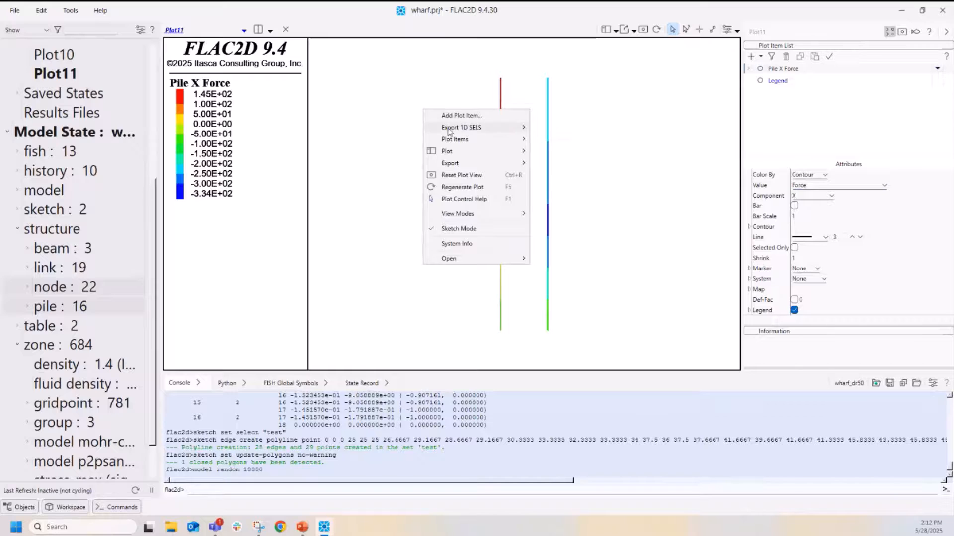
pyautogui.moveTo(449, 131)
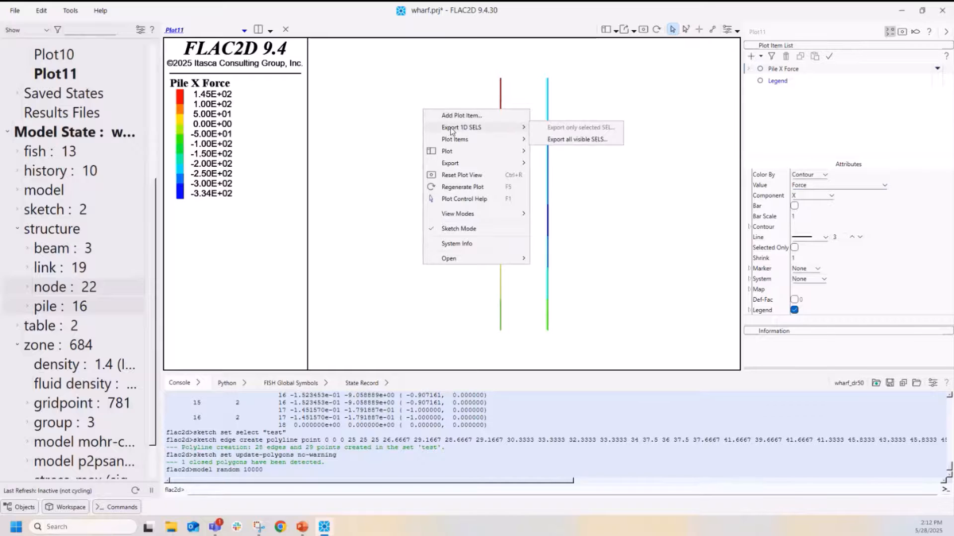
pyautogui.click(580, 140)
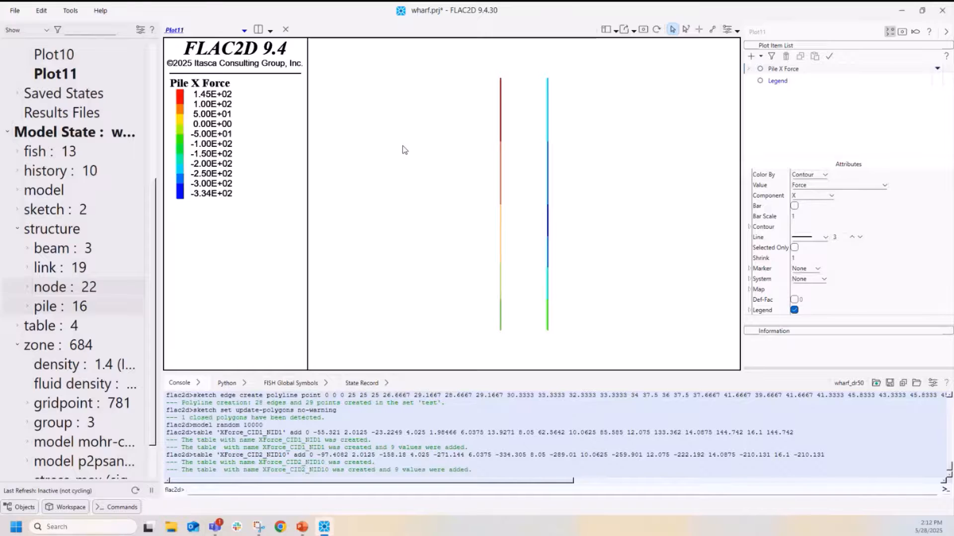
pyautogui.hotkey('ctrl', 's')
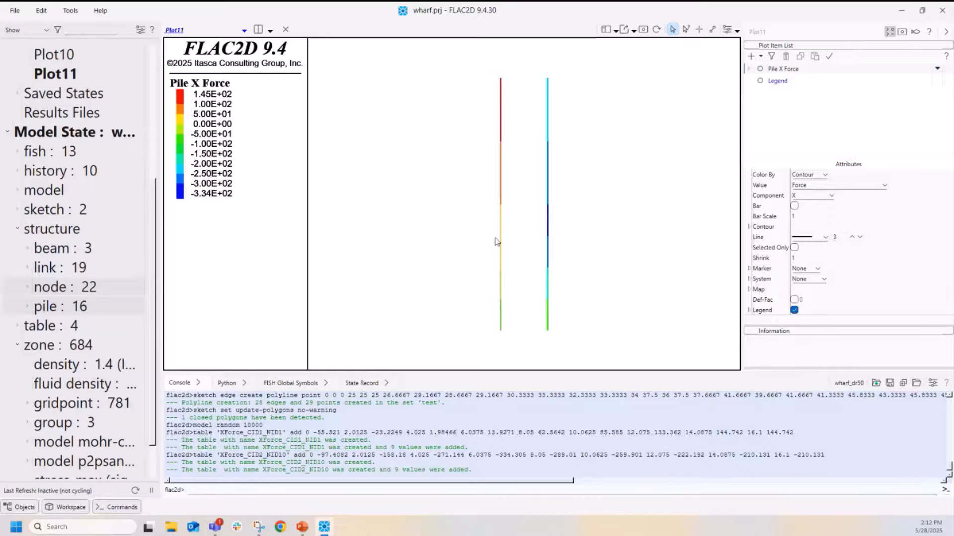
pyautogui.click(500, 307)
# Step: Add a Table Chart to the pile plot showing the XForce_CID1_NID1 and XForce_CID2_NID10 tables
pyautogui.click(751, 56)
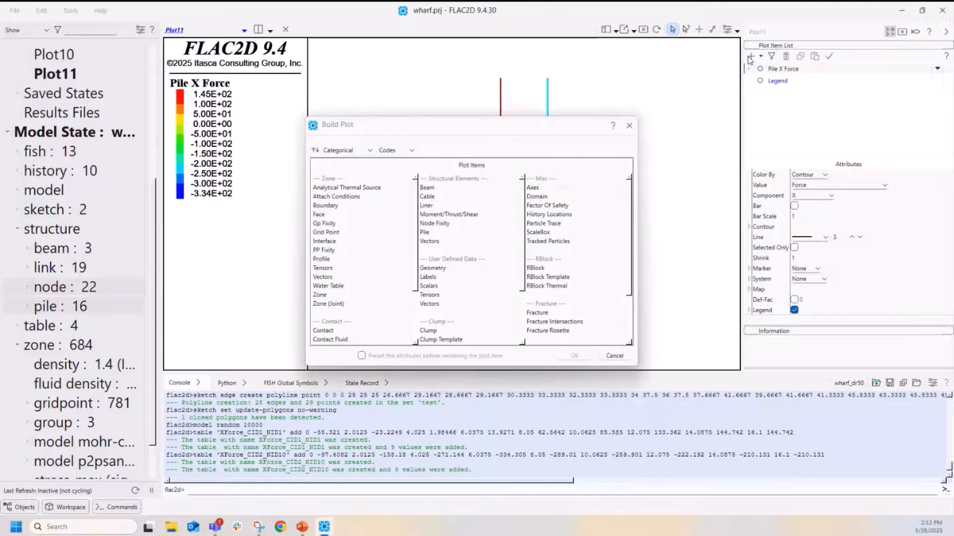
pyautogui.scroll(-3, 475, 247)
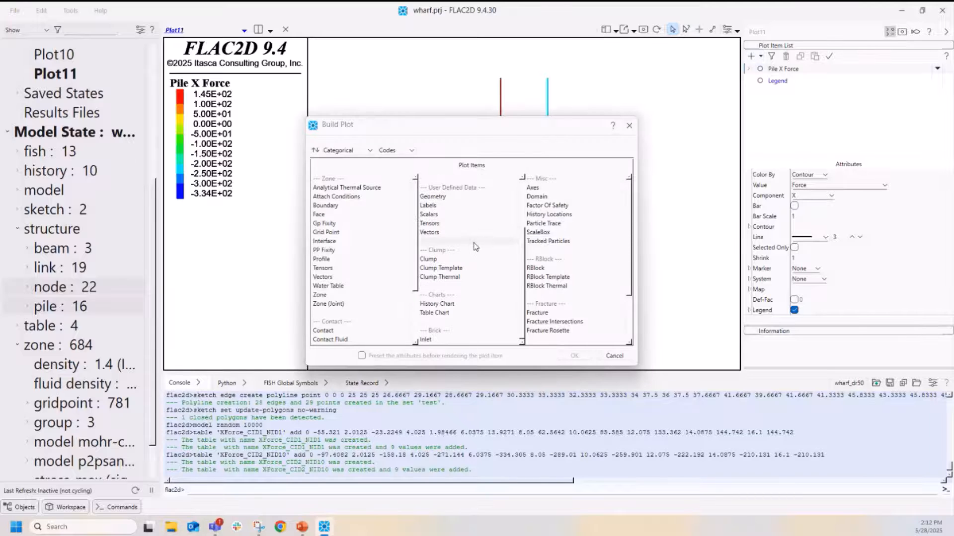
pyautogui.scroll(-3, 561, 260)
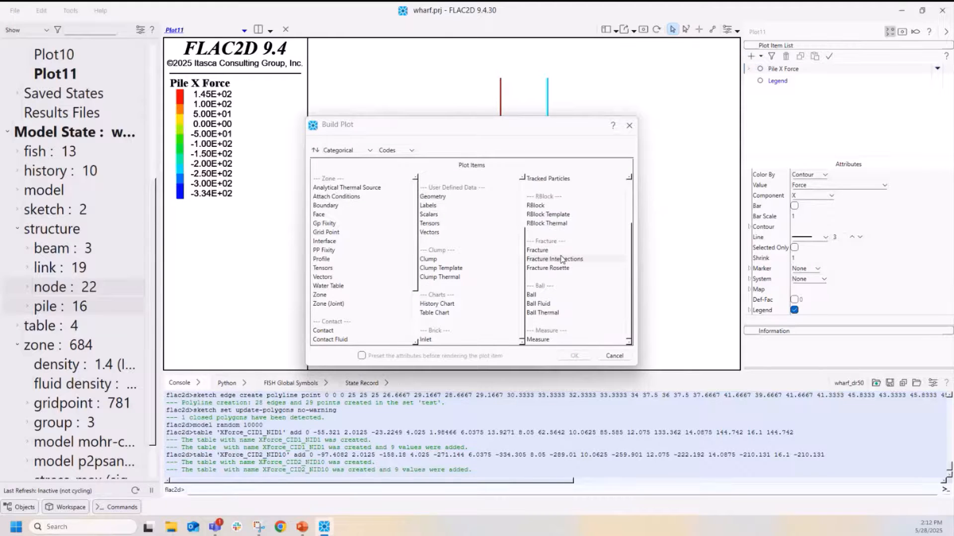
pyautogui.doubleClick(450, 313)
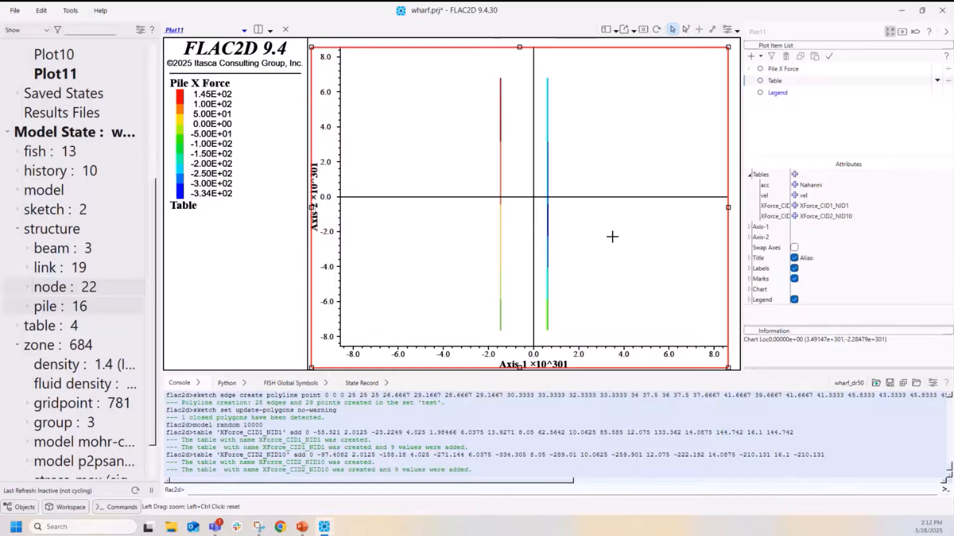
pyautogui.click(795, 207)
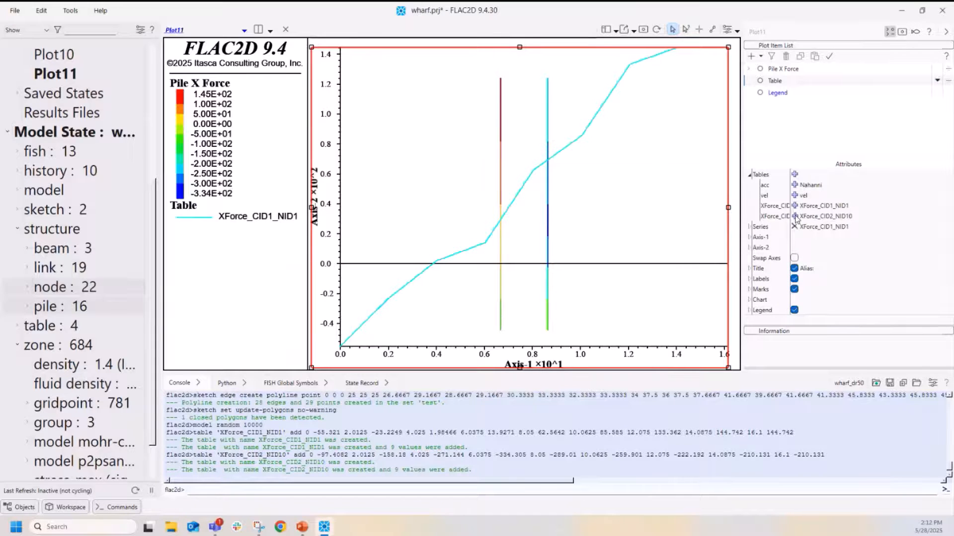
pyautogui.click(795, 216)
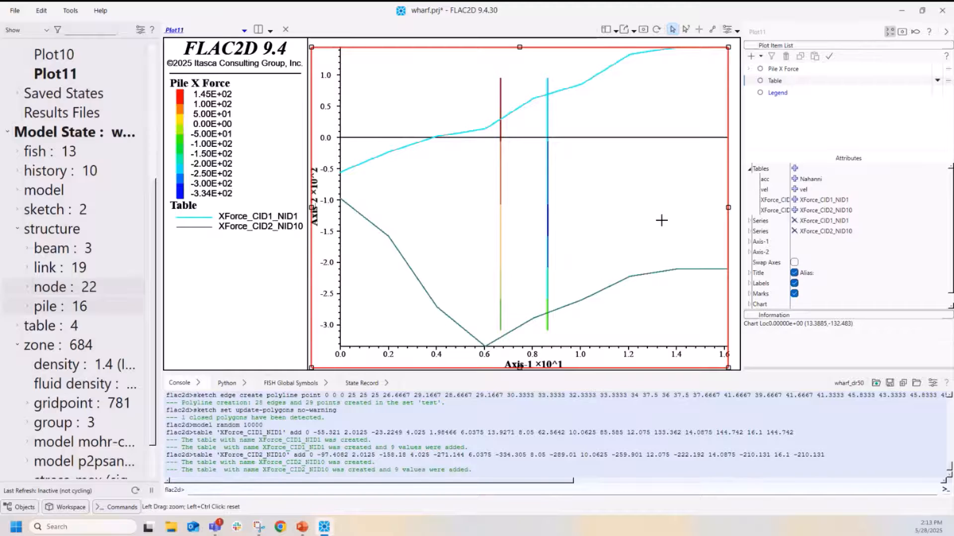
# Step: Look over the file formats available for exporting the plot
pyautogui.rightClick(652, 88)
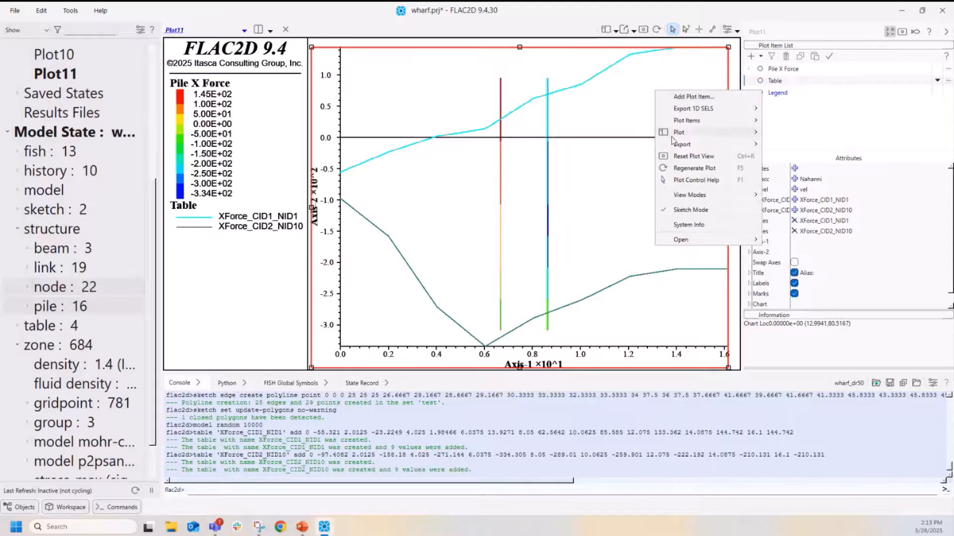
pyautogui.moveTo(680, 147)
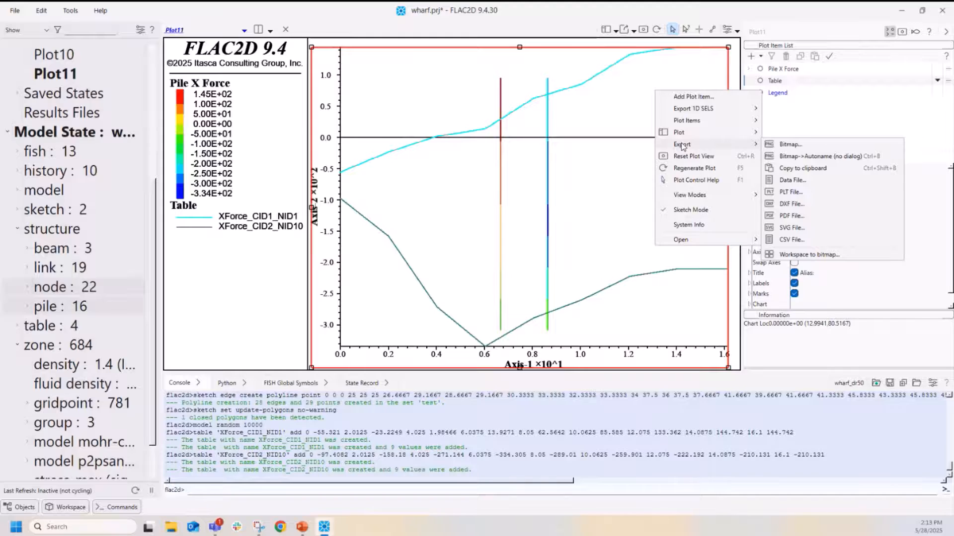
pyautogui.click(605, 11)
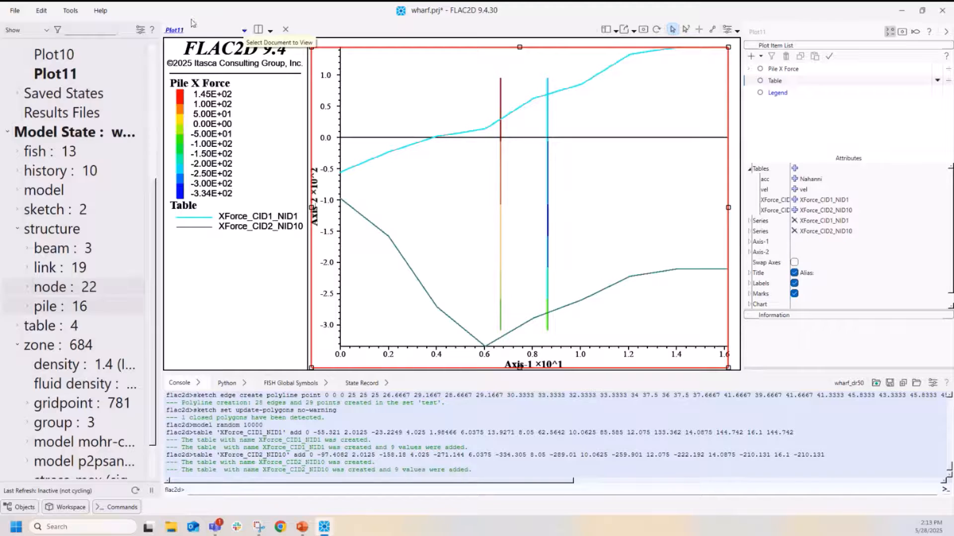
# Step: Open the HoekBrown rapid tool in the workspace
pyautogui.click(244, 31)
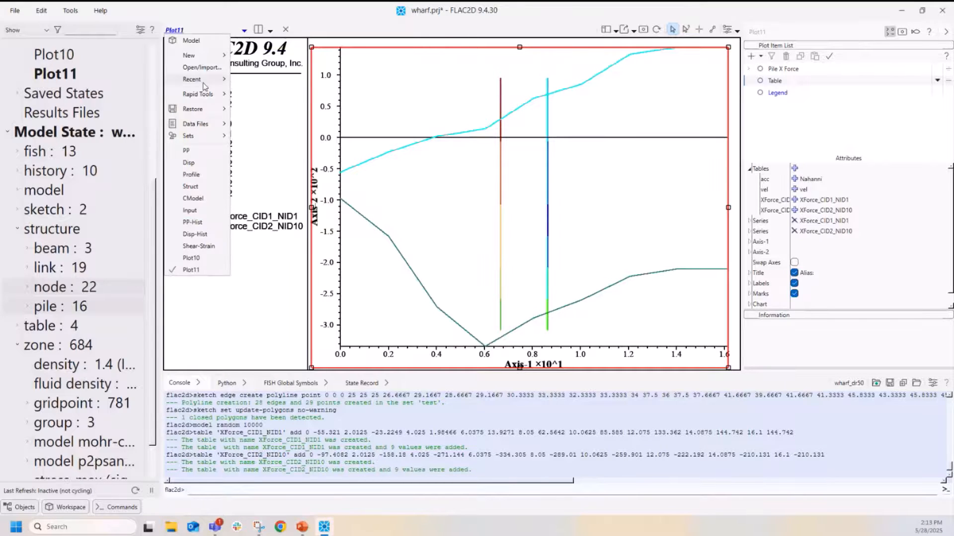
pyautogui.moveTo(201, 95)
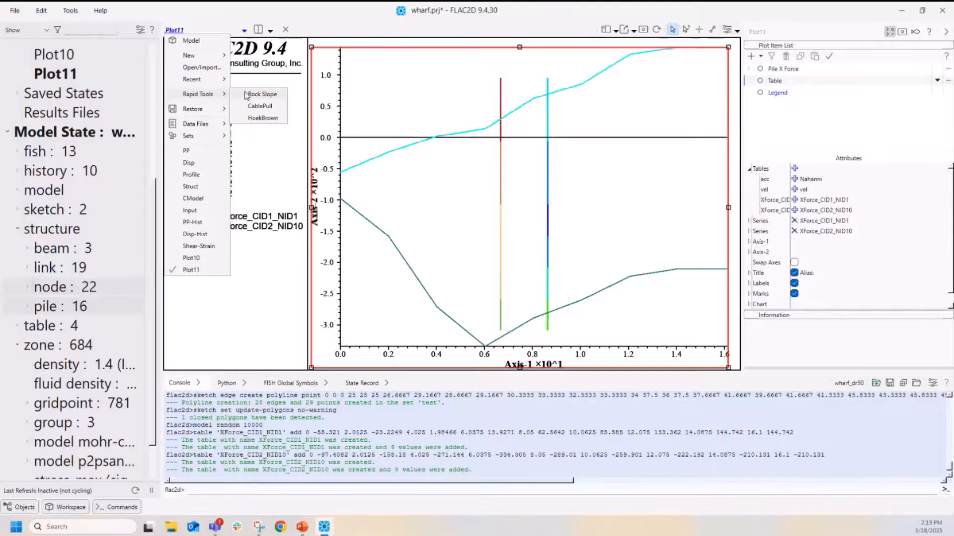
pyautogui.click(263, 118)
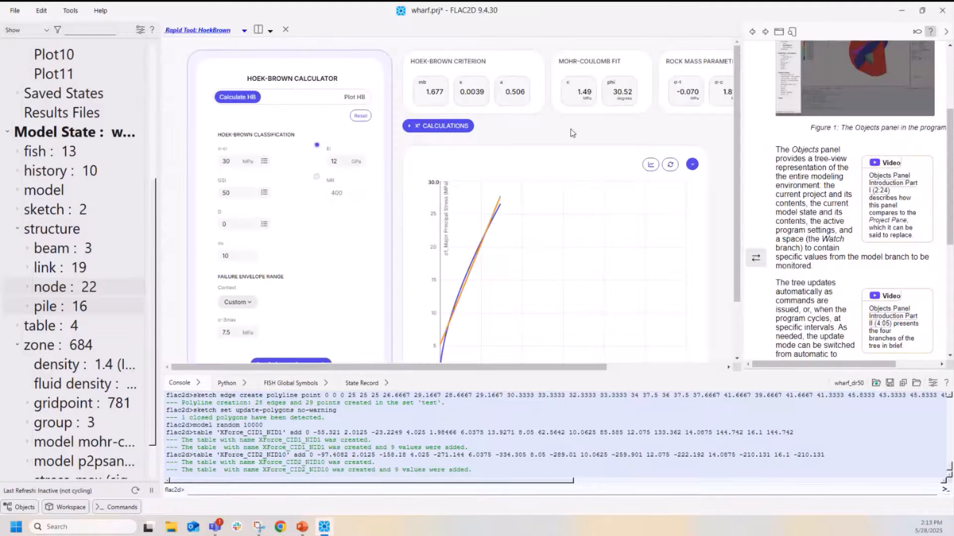
# Step: Hide the help, command console and object tree panes so the Hoek-Brown calculator fills the window
pyautogui.click(946, 31)
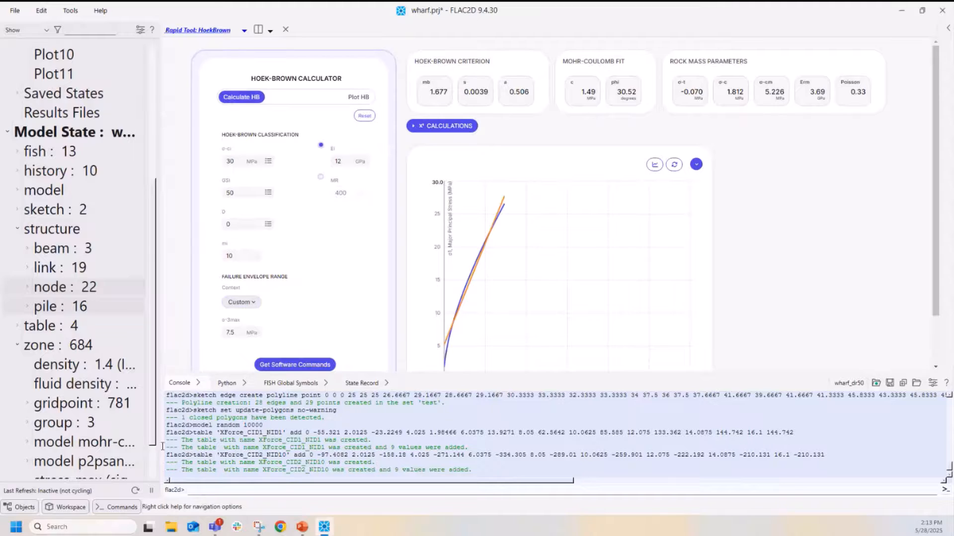
pyautogui.click(113, 508)
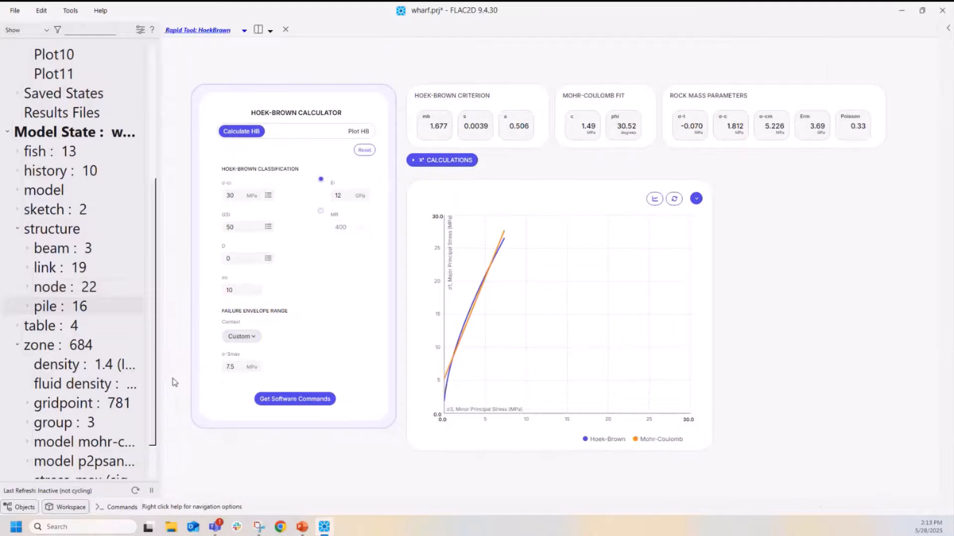
pyautogui.moveTo(162, 296); pyautogui.dragTo(159, 296)
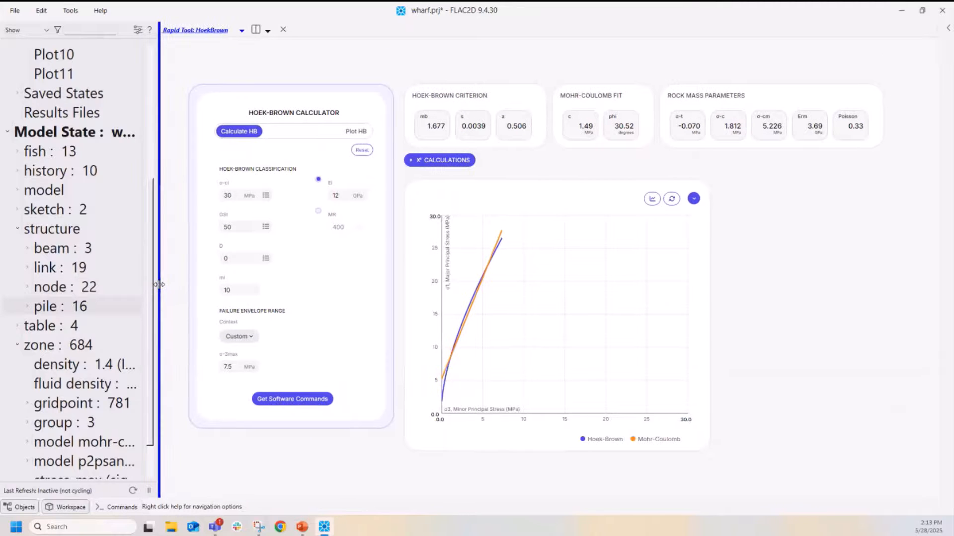
pyautogui.click(24, 508)
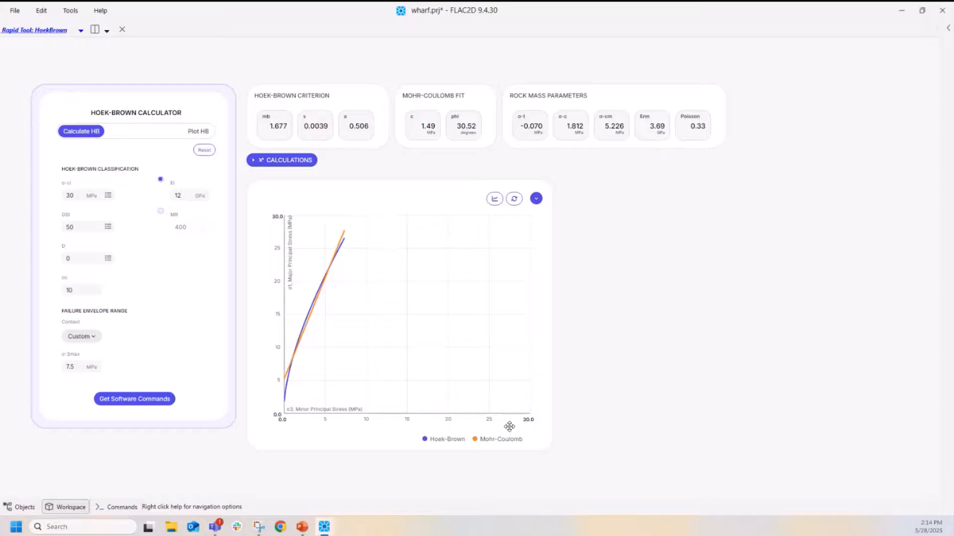
# Step: Reduce the chart's minor principal stress axis maximum to 11 MPa and set the intact strength σci to 15 MPa
pyautogui.click(538, 421)
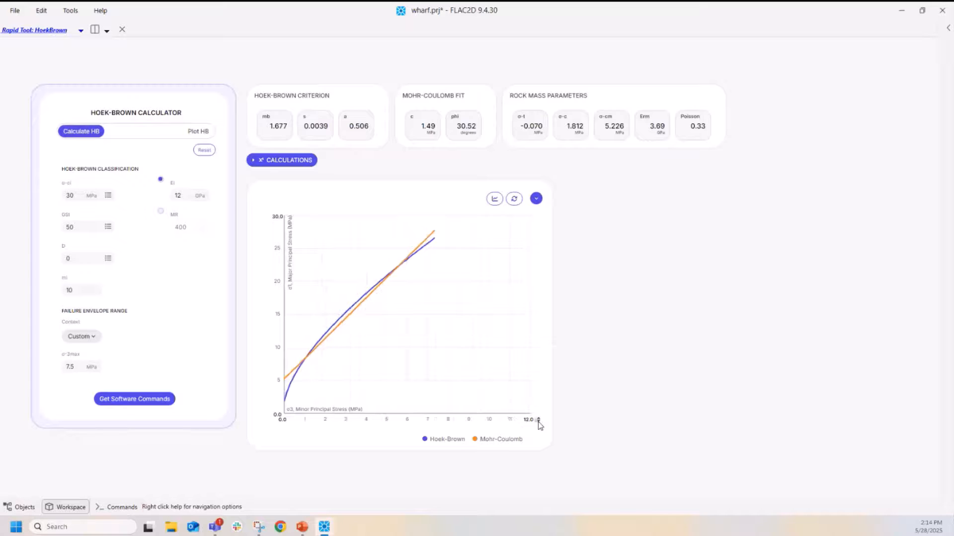
pyautogui.click(538, 421)
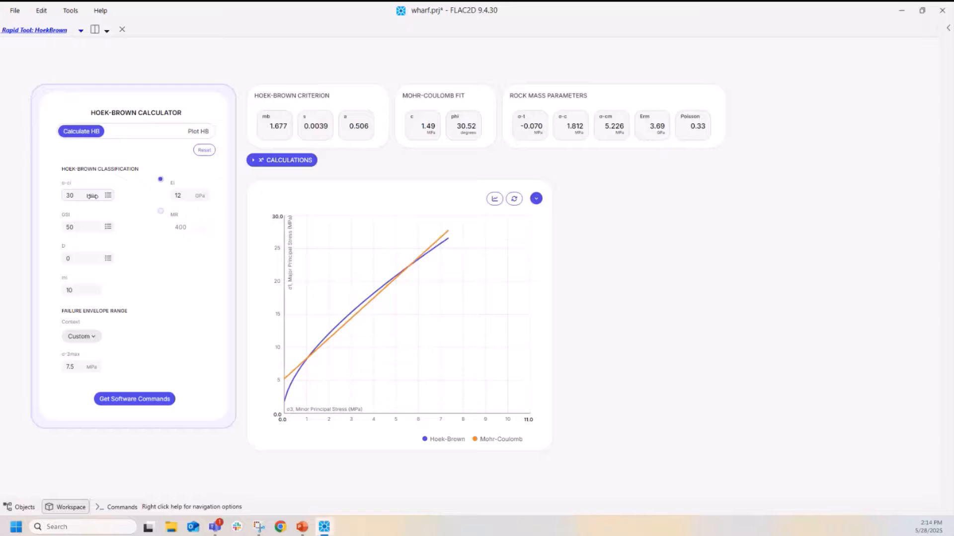
pyautogui.scroll(-3, 92, 196)
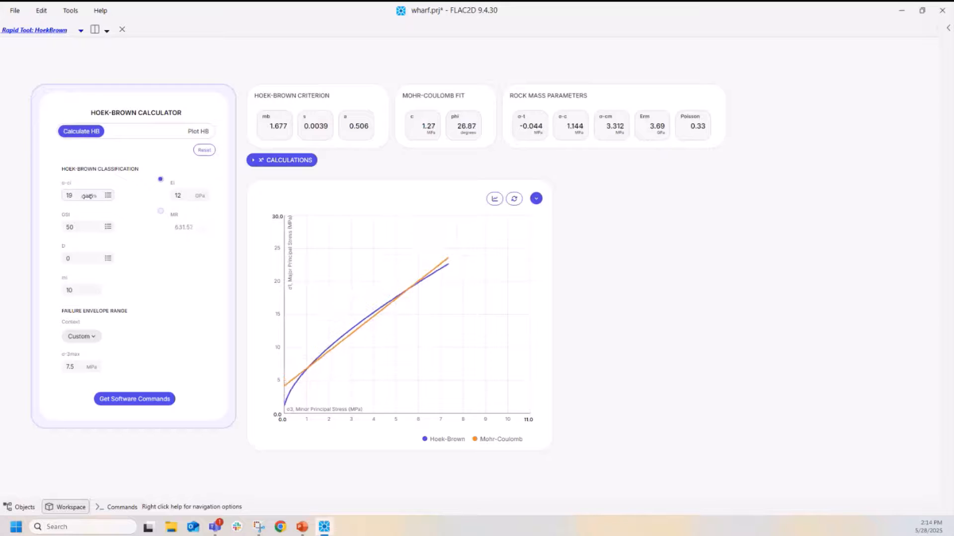
pyautogui.scroll(-12, 92, 196)
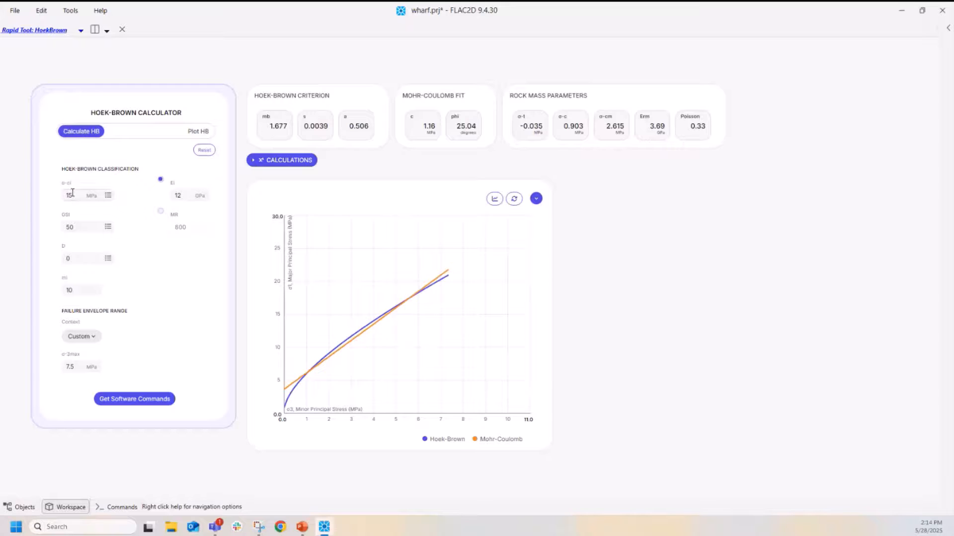
# Step: View the reference tables for intact rock uniaxial compressive strength and for GSI, and close each one
pyautogui.click(108, 197)
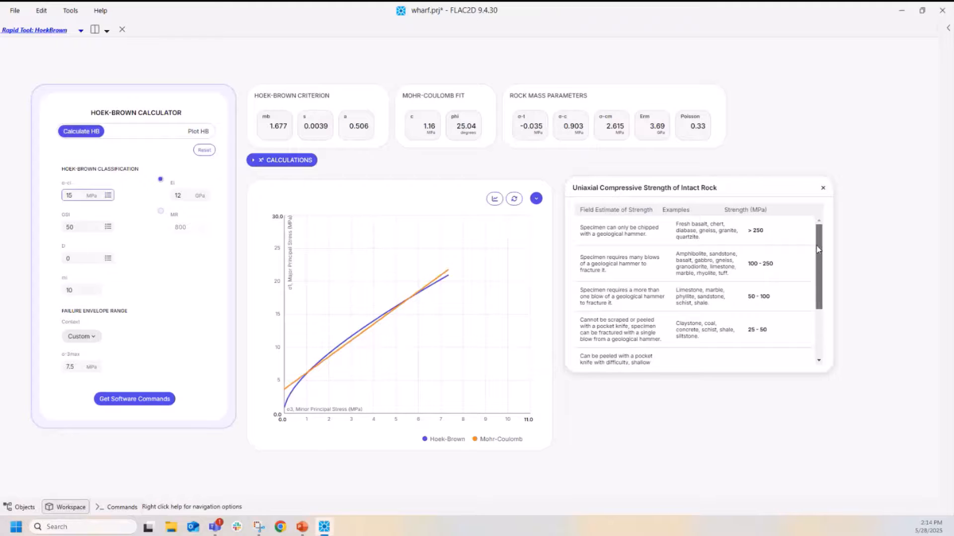
pyautogui.scroll(-3, 818, 250)
pyautogui.scroll(3, 817, 248)
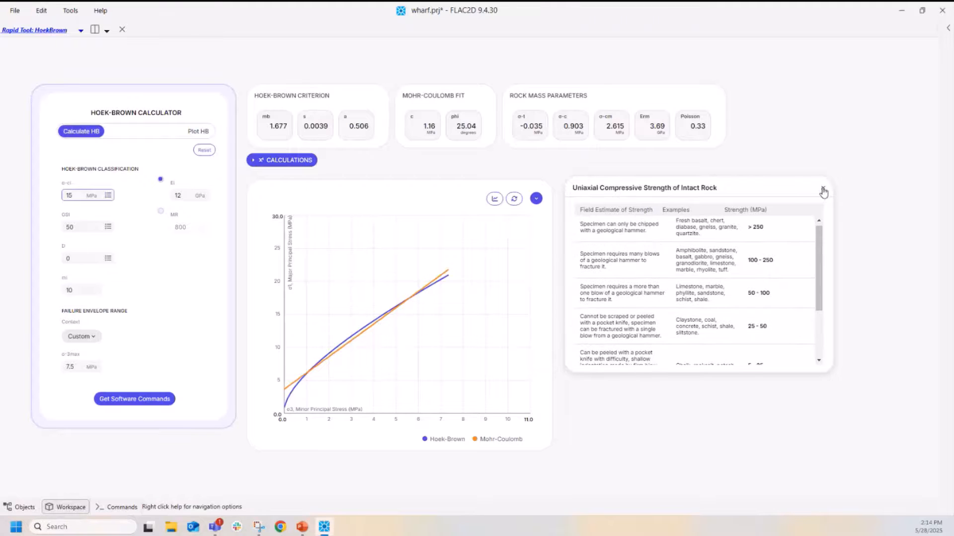
pyautogui.click(823, 190)
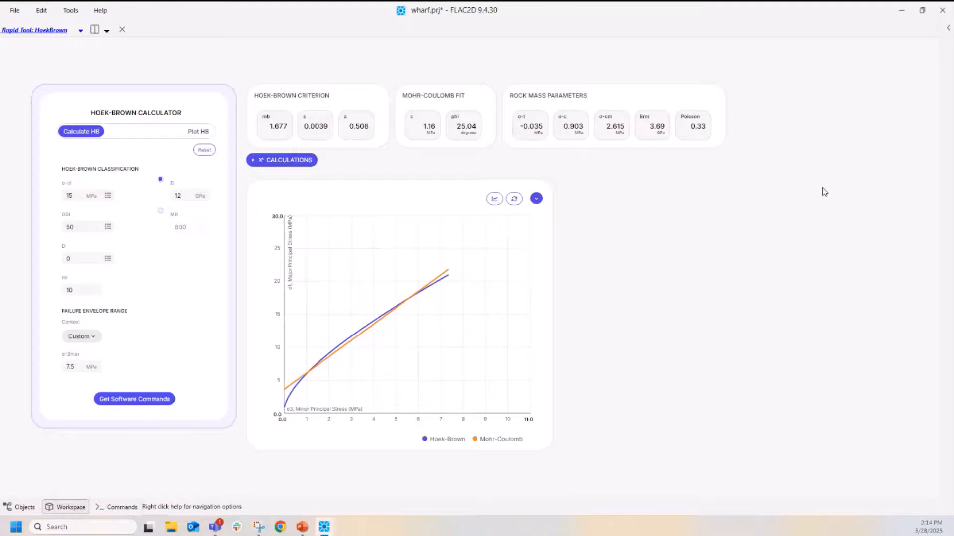
pyautogui.click(108, 227)
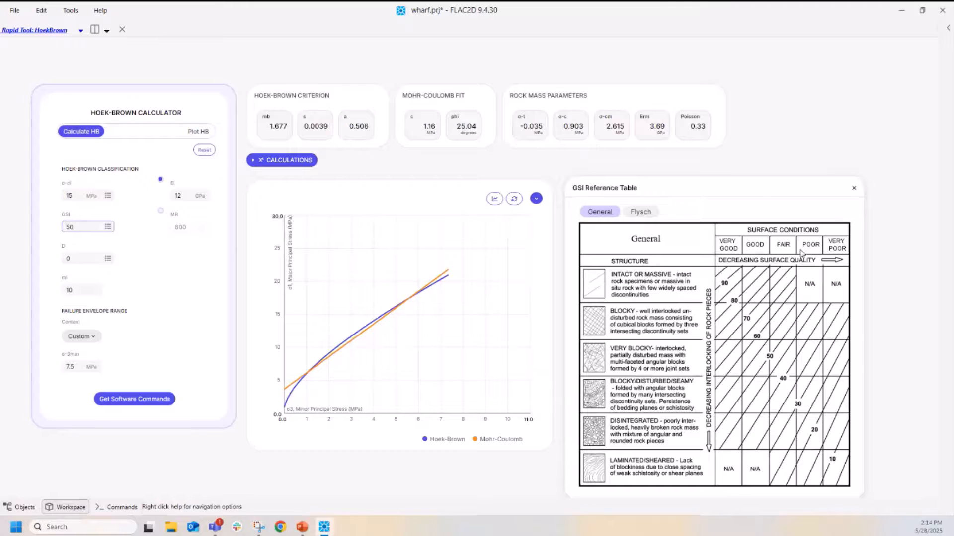
pyautogui.click(854, 190)
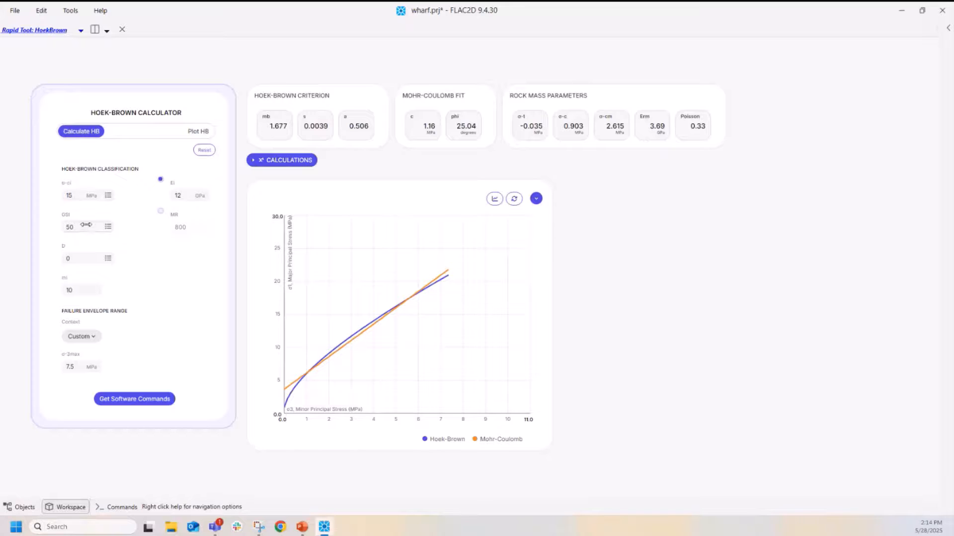
# Step: Expand the Hoek-Brown calculations beside the chart and save the project
pyautogui.click(292, 162)
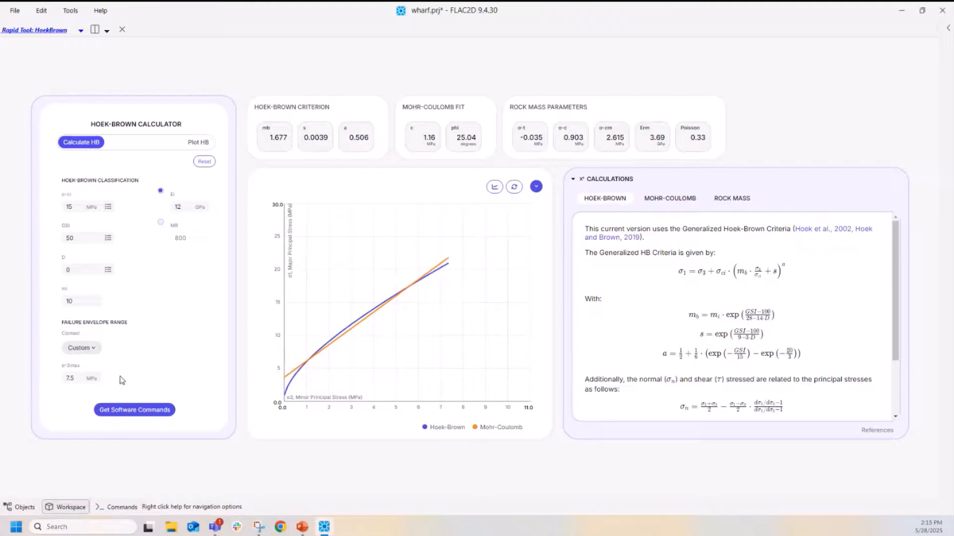
pyautogui.hotkey('ctrl', 's')
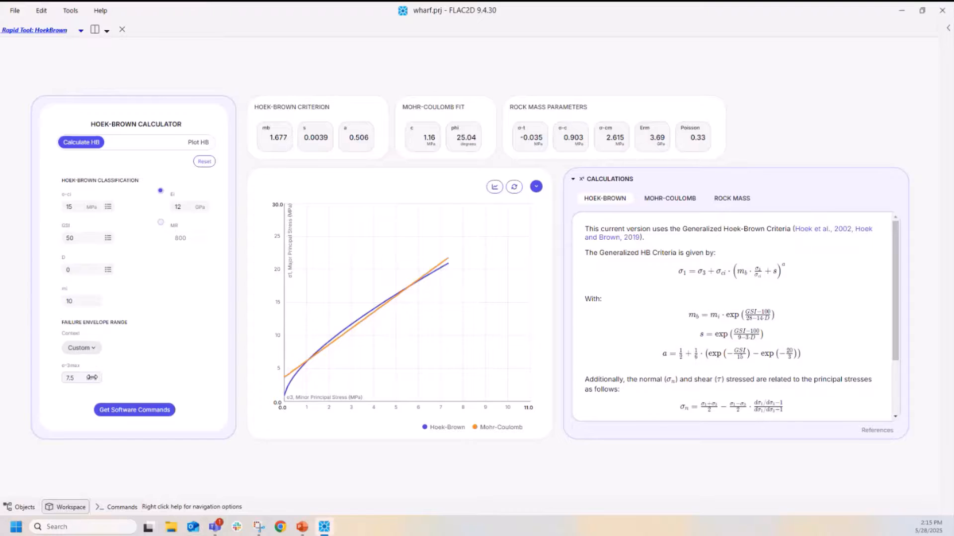
# Step: Set the failure envelope's σ3max to 10 MPa and view the Mohr-Coulomb equations before returning to the Hoek-Brown ones
pyautogui.moveTo(94, 378); pyautogui.dragTo(97, 378)
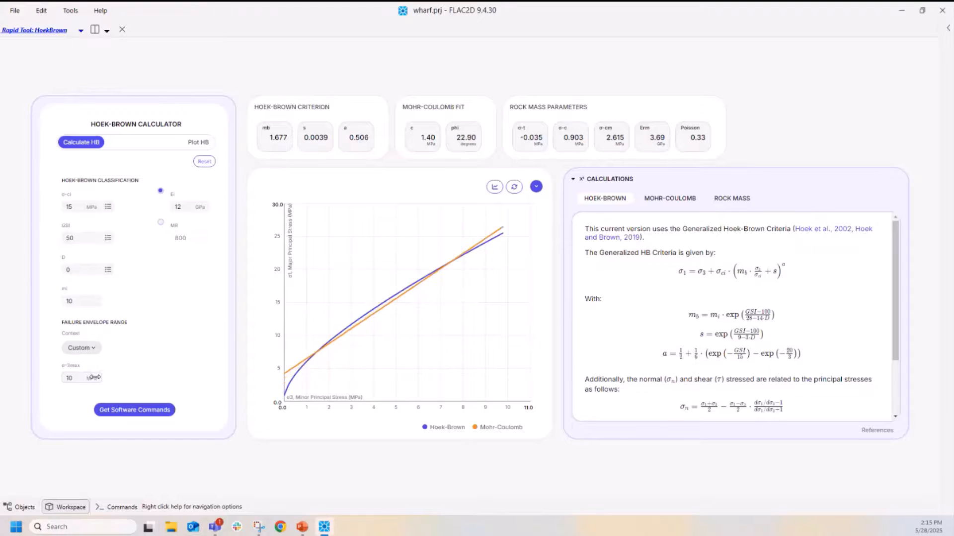
pyautogui.click(671, 199)
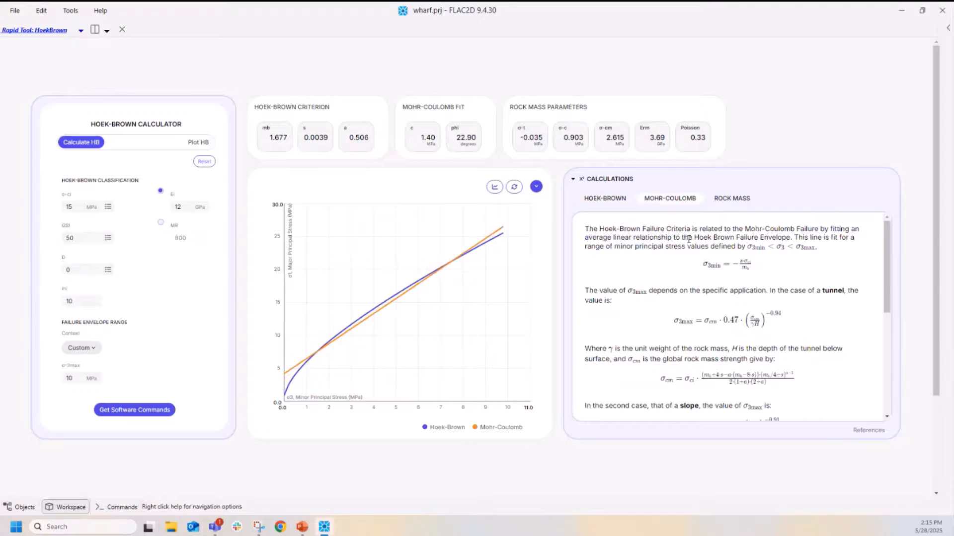
pyautogui.click(606, 199)
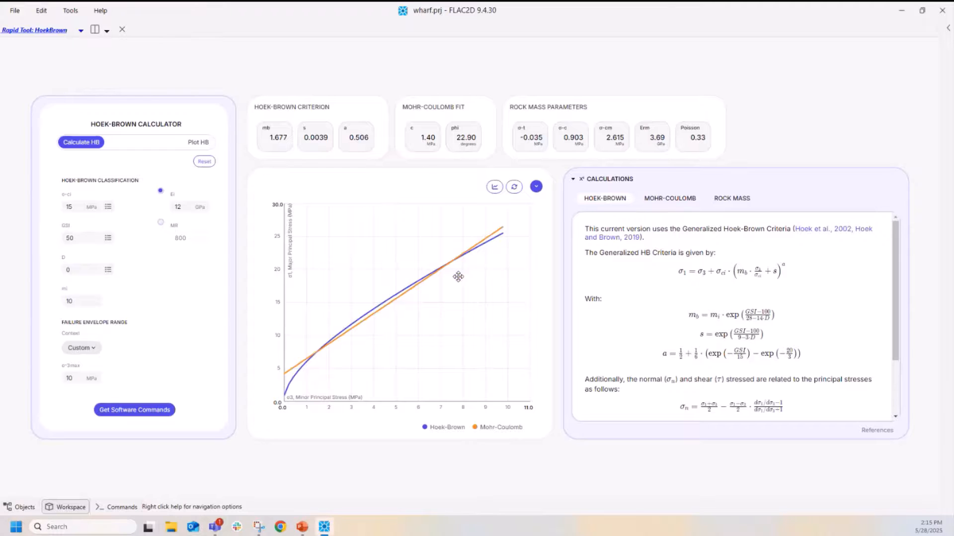
# Step: Import the lab data file data_empirical.csv from the Desktop into the Hoek-Brown chart
pyautogui.click(536, 187)
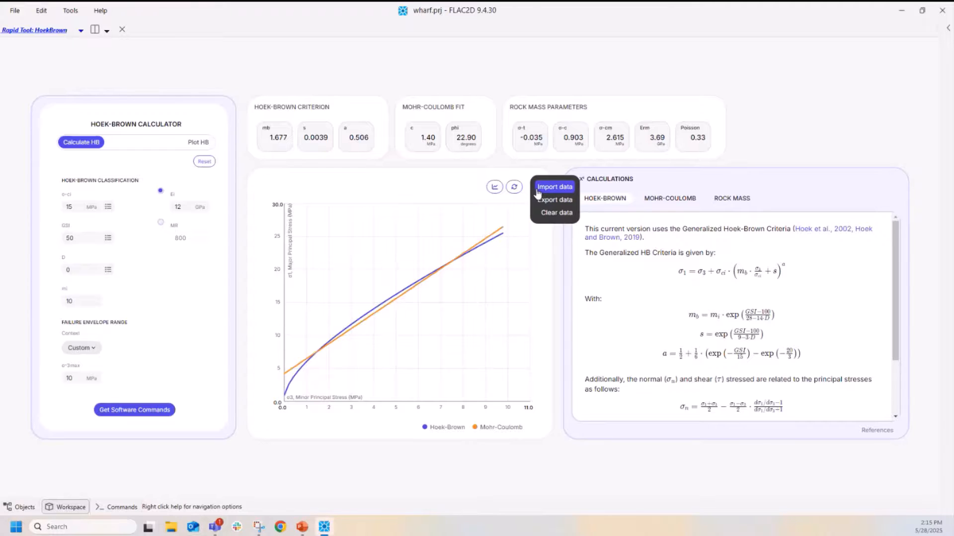
pyautogui.click(467, 171)
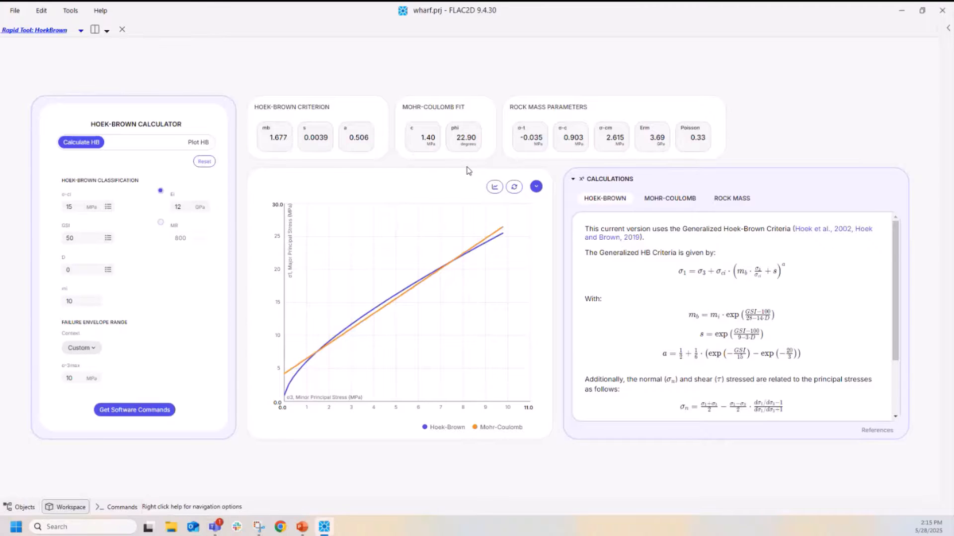
pyautogui.click(538, 191)
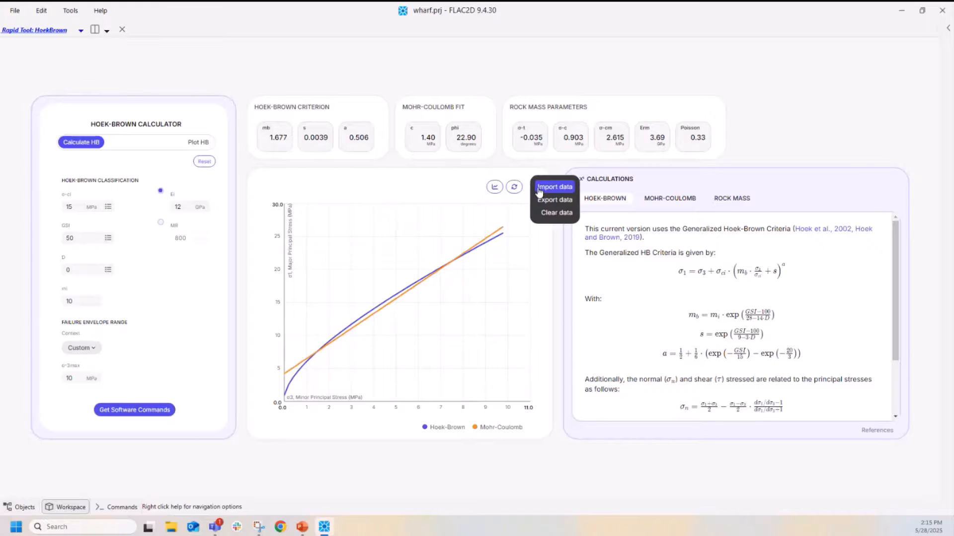
pyautogui.click(543, 192)
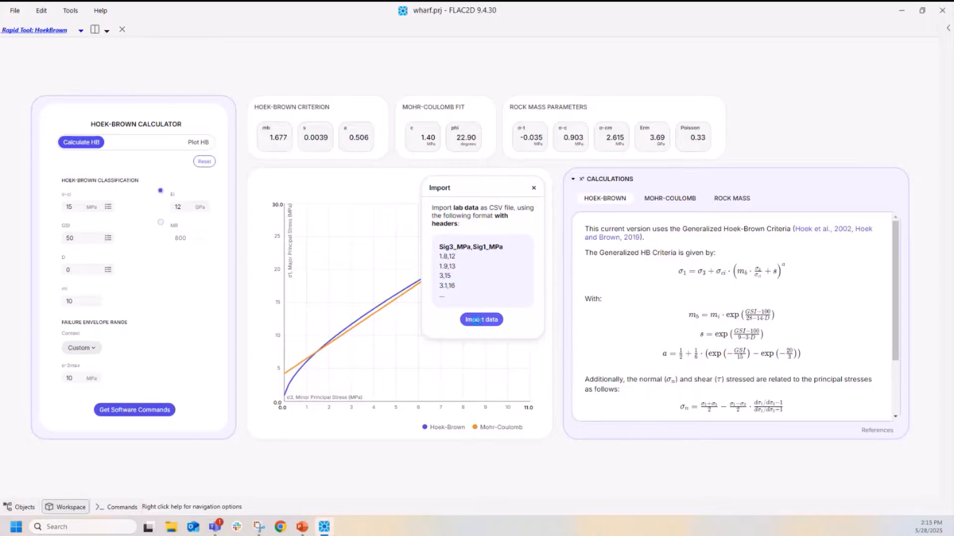
pyautogui.click(478, 321)
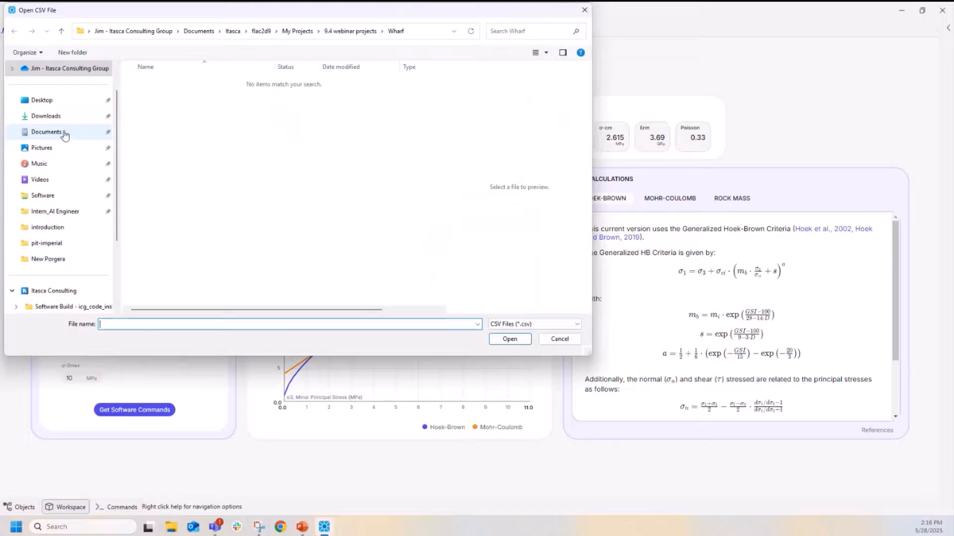
pyautogui.click(50, 100)
pyautogui.click(169, 84)
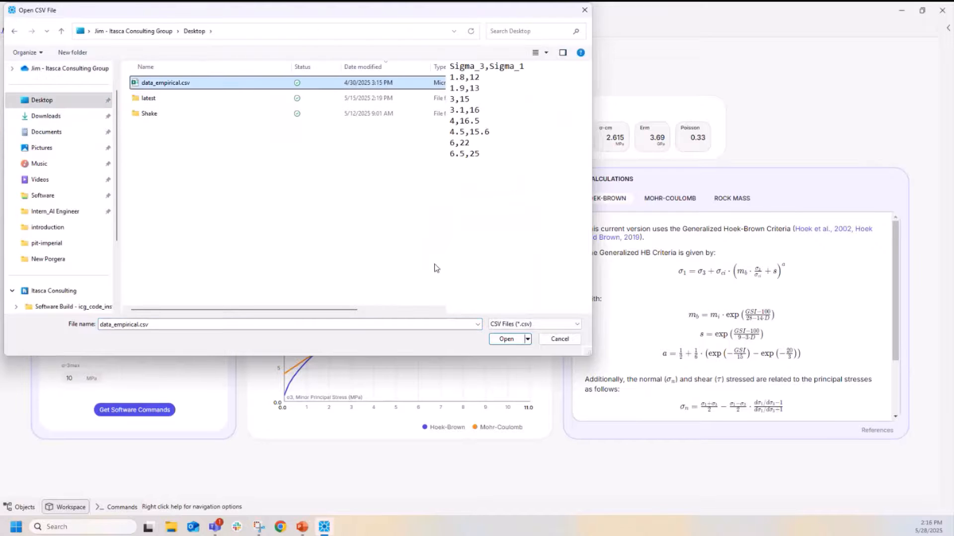
pyautogui.click(502, 340)
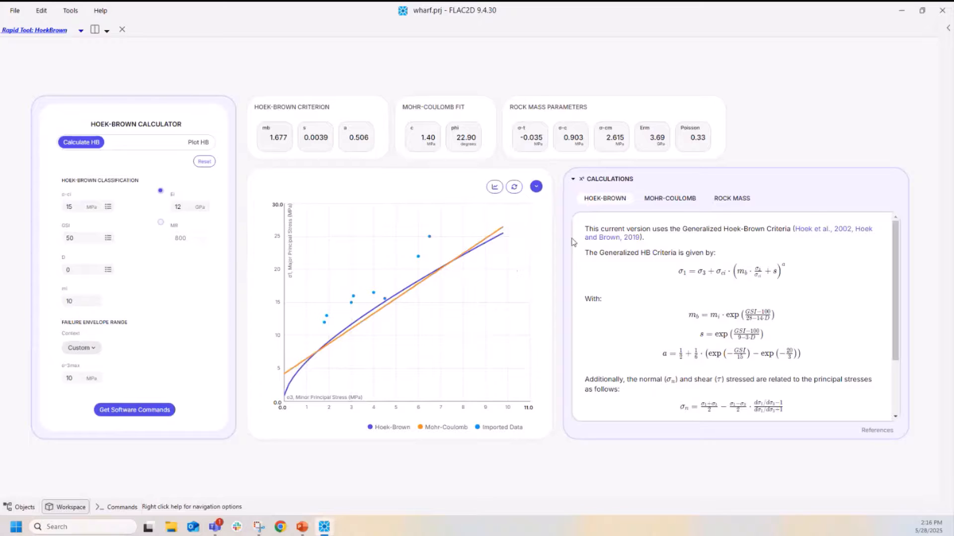
# Step: View the generated FLAC3D software commands for the Hoek-Brown model, close them, and minimize the FLAC2D window
pyautogui.click(132, 414)
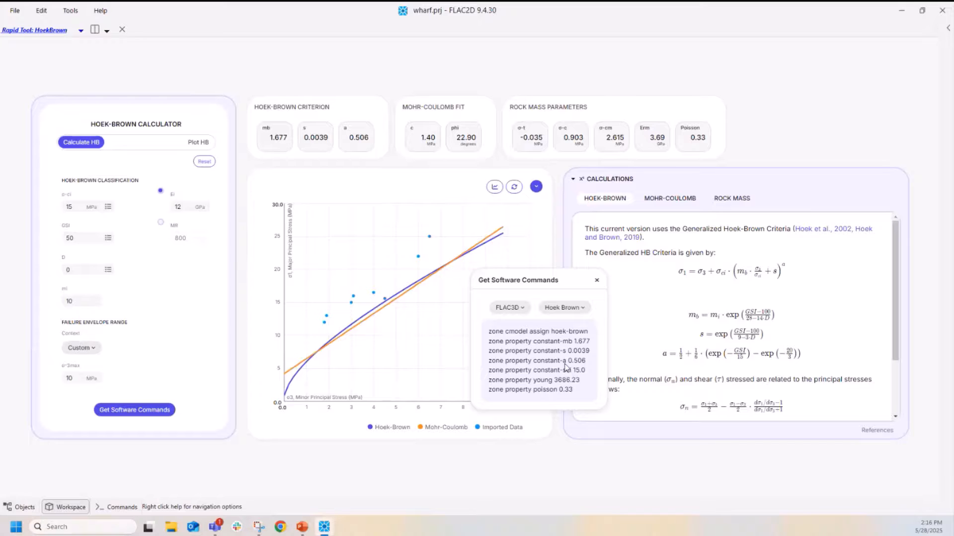
pyautogui.click(597, 282)
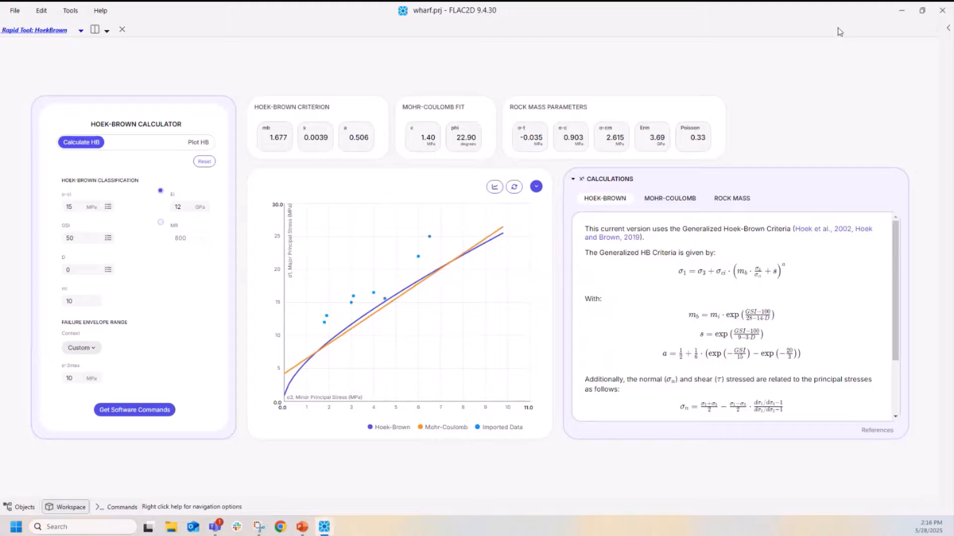
pyautogui.click(902, 13)
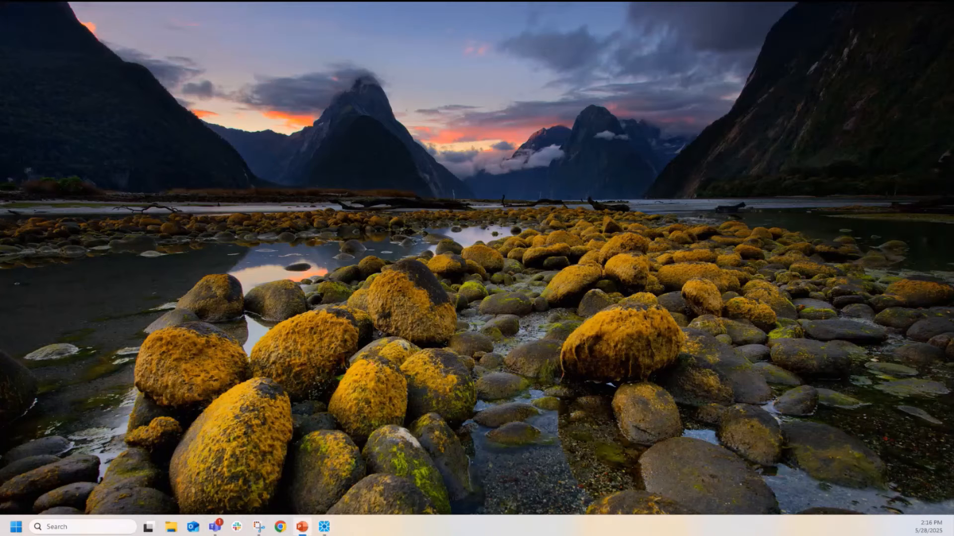